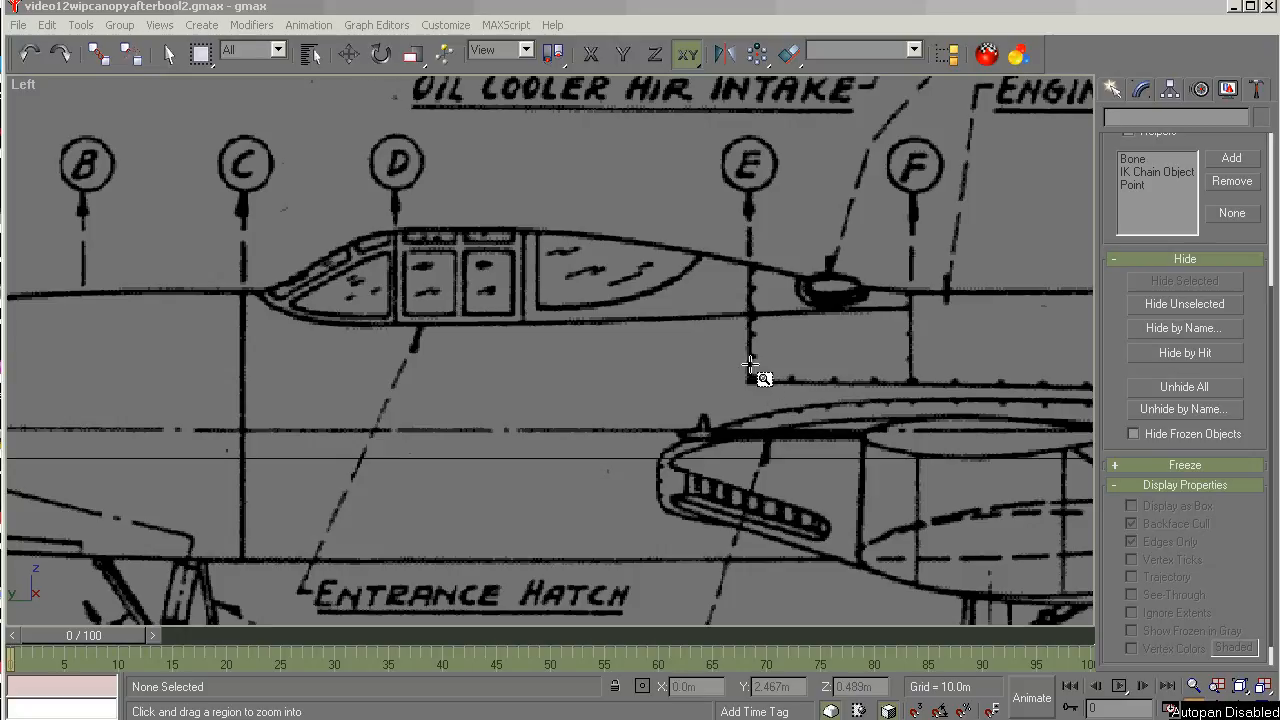
{"action": "left_click", "coordinate": [1112, 90]}
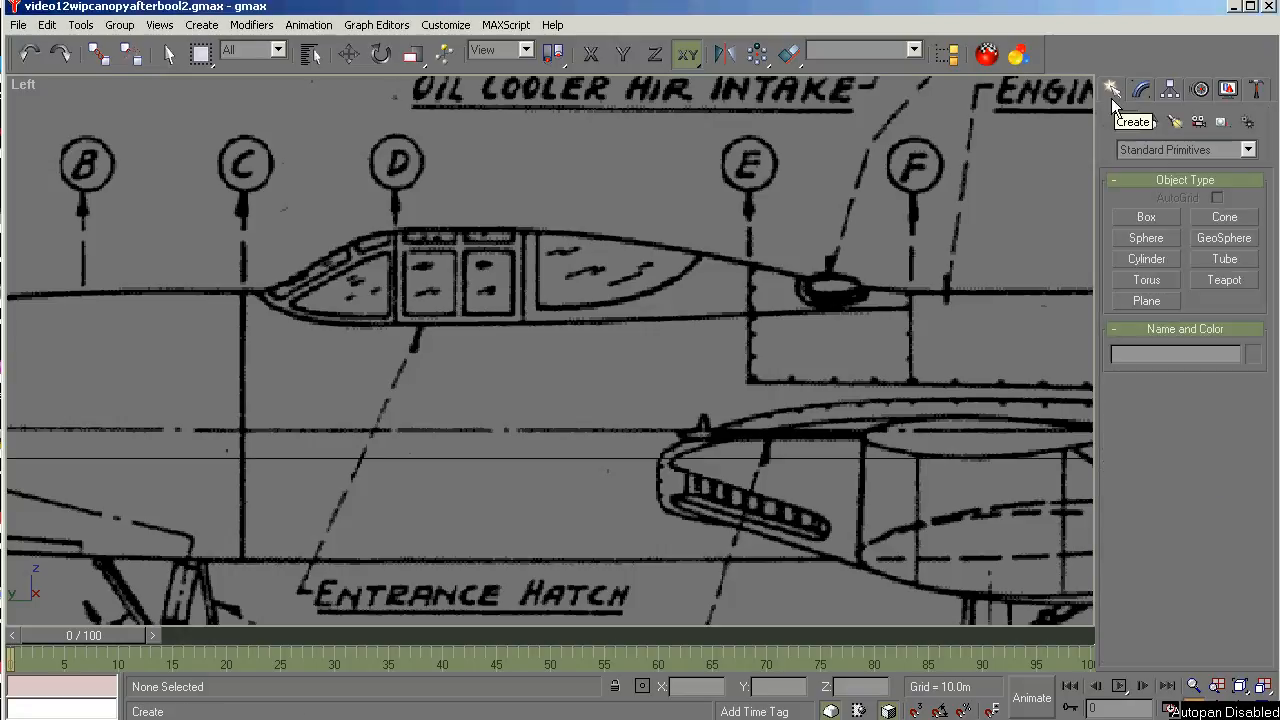
{"action": "left_click", "coordinate": [1149, 122]}
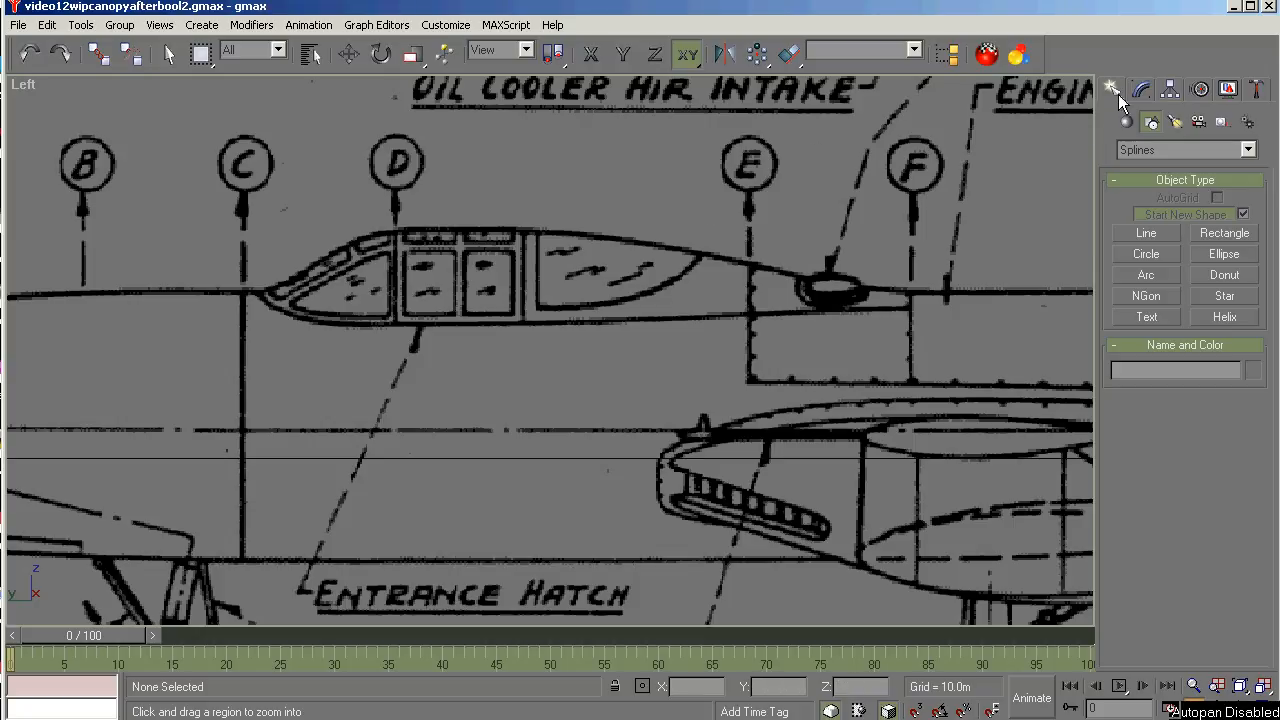
{"action": "left_click", "coordinate": [1127, 121]}
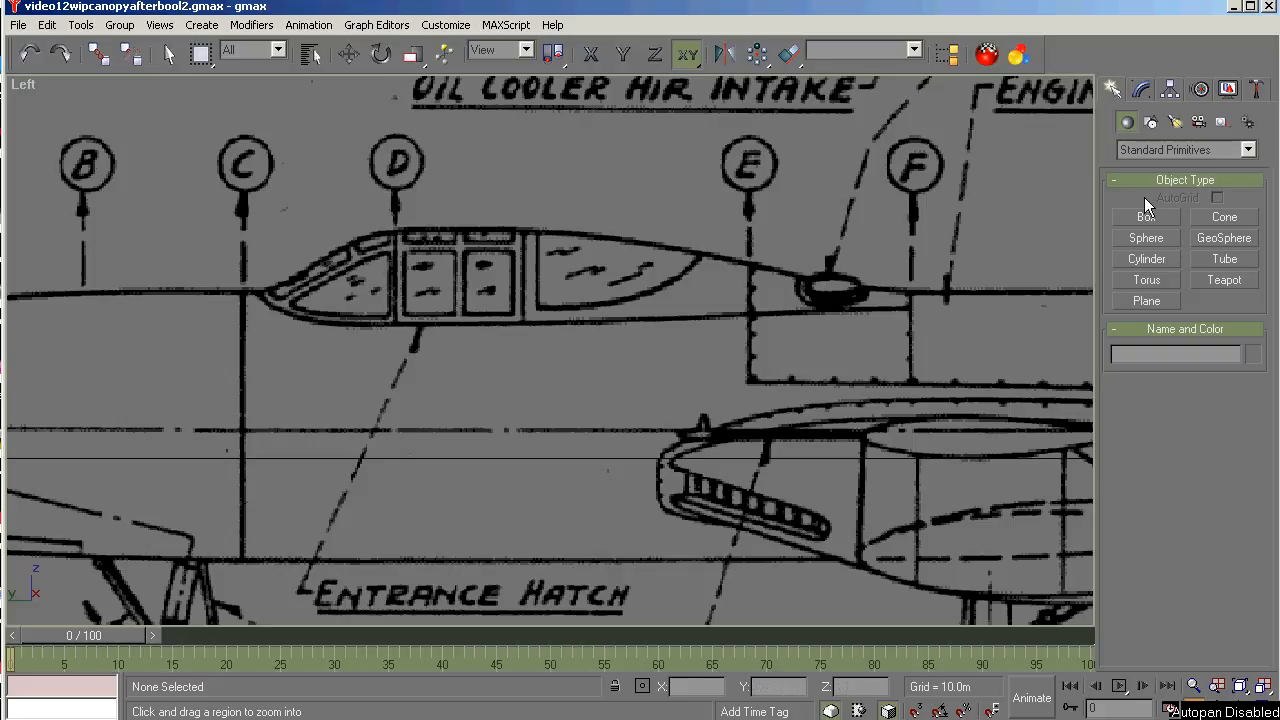
Merge the DTOPCircle01 and ETOPCircle01 shapes from video10-1finishfuse.gmax into the scene.
{"action": "left_click", "coordinate": [18, 26]}
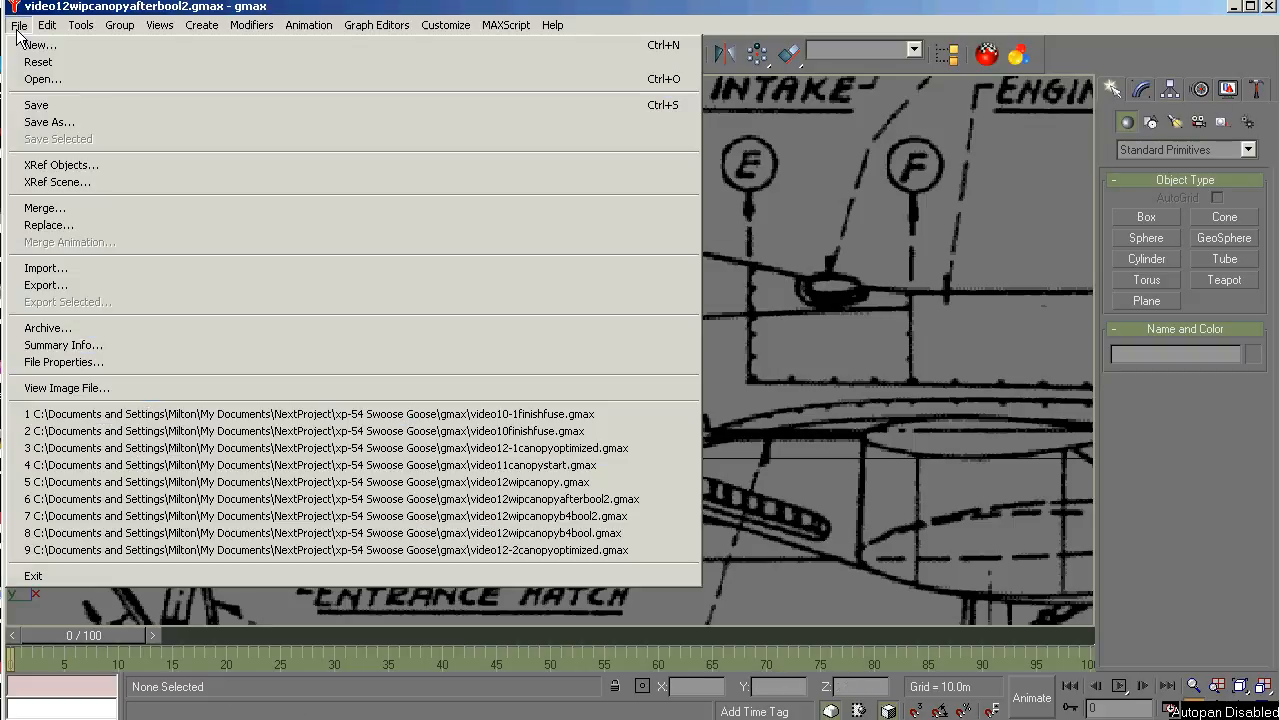
{"action": "left_click", "coordinate": [57, 210]}
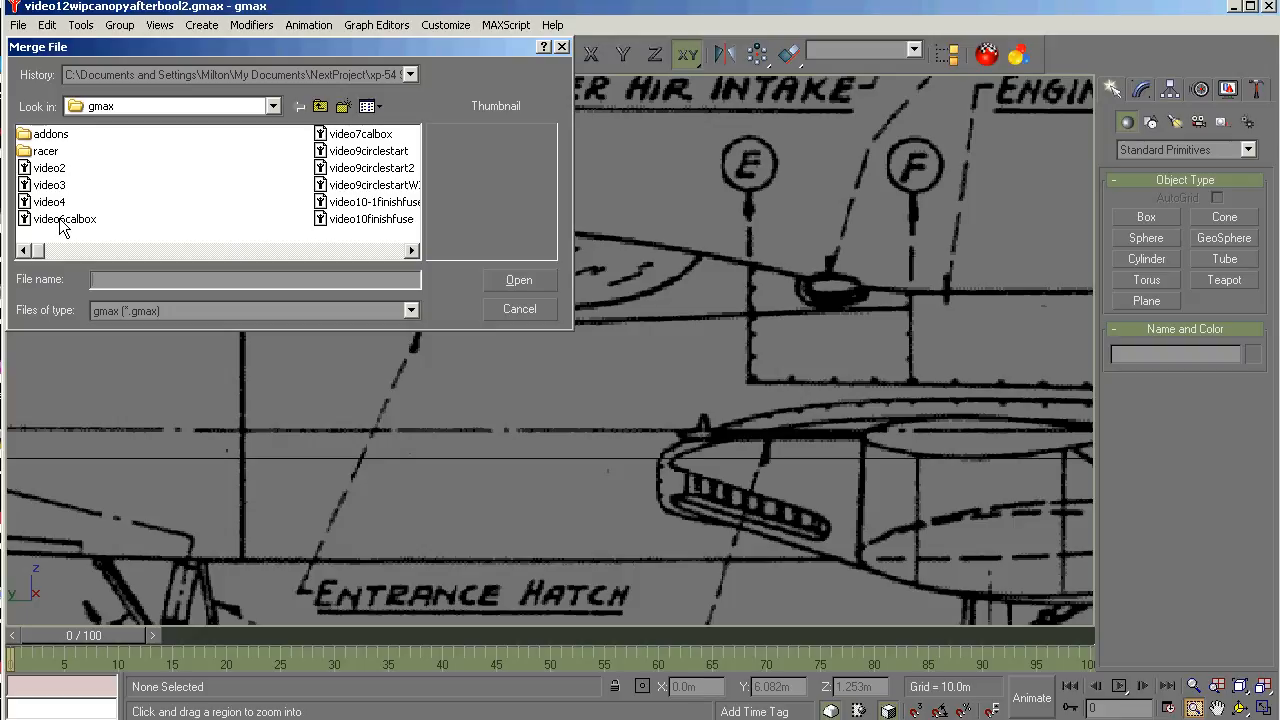
{"action": "left_click", "coordinate": [194, 250]}
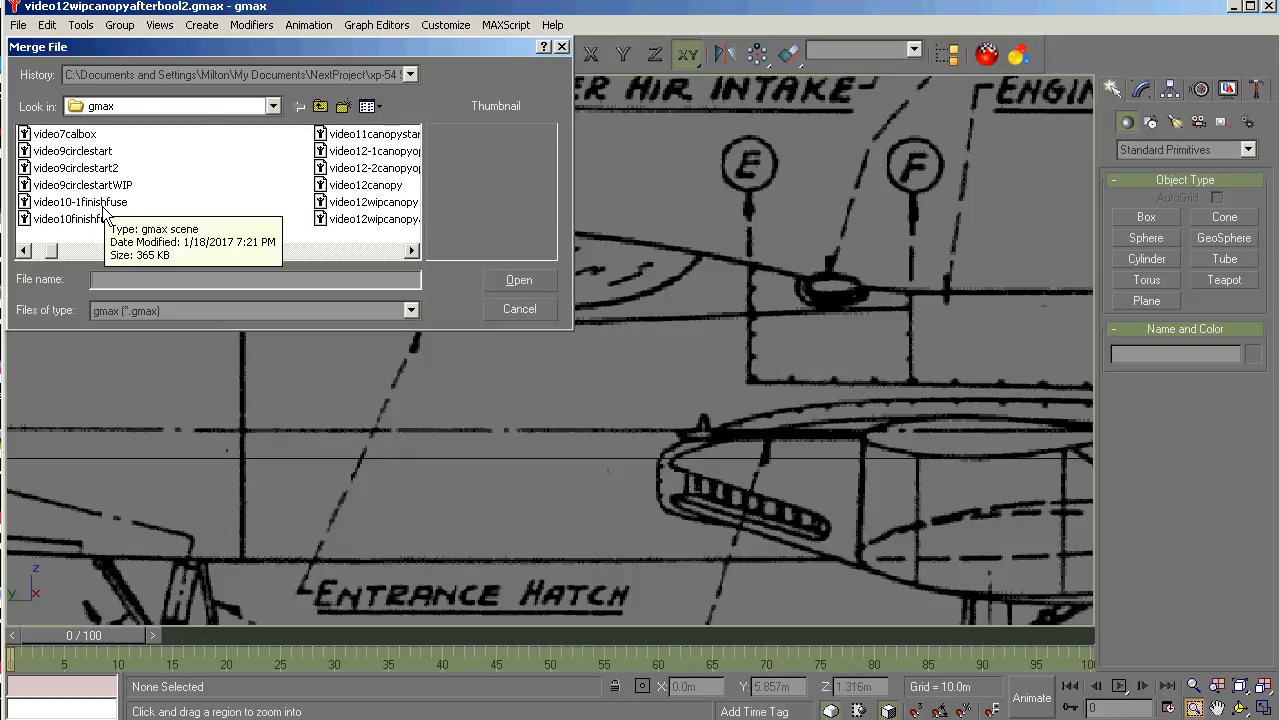
{"action": "left_click", "coordinate": [103, 206]}
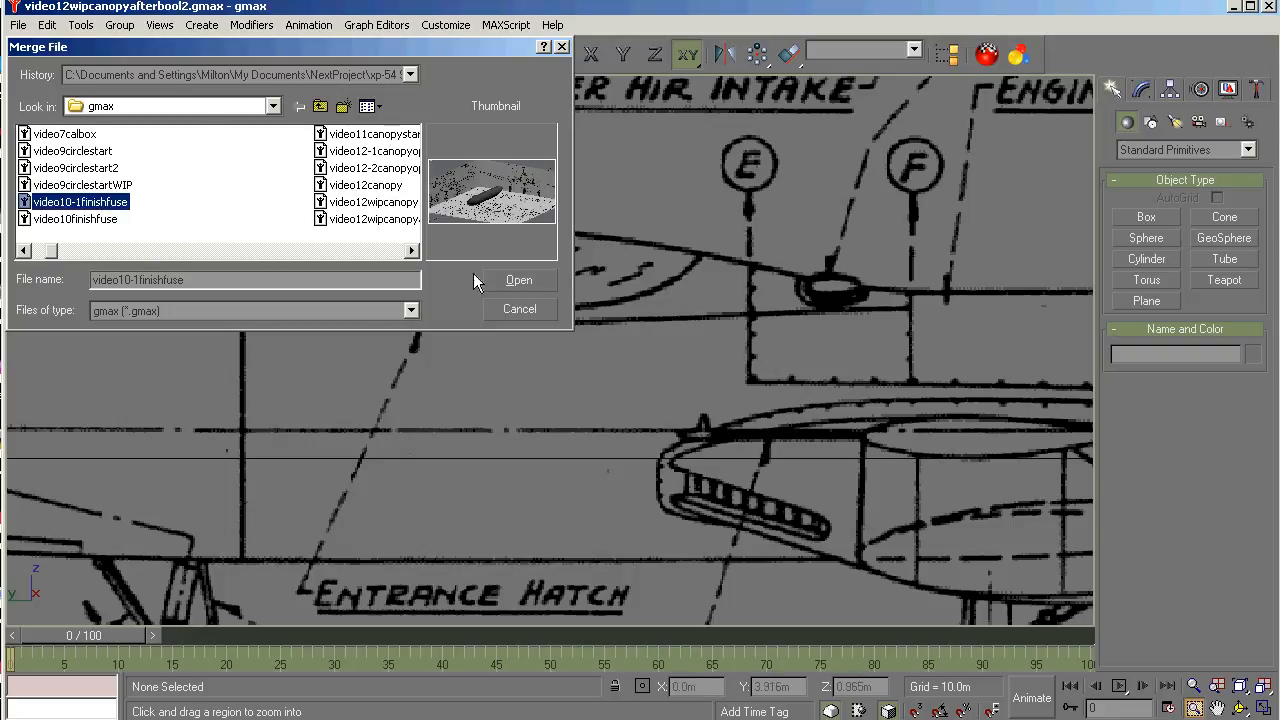
{"action": "left_click", "coordinate": [510, 281]}
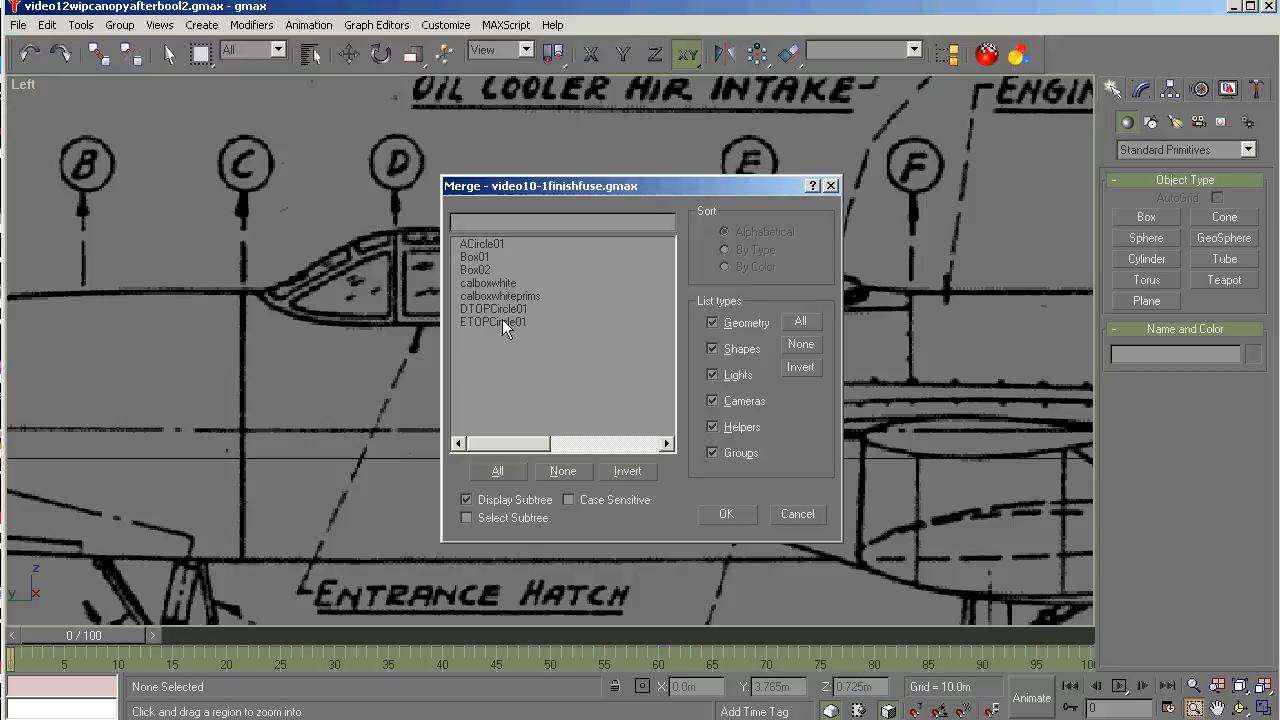
{"action": "left_click", "coordinate": [485, 309]}
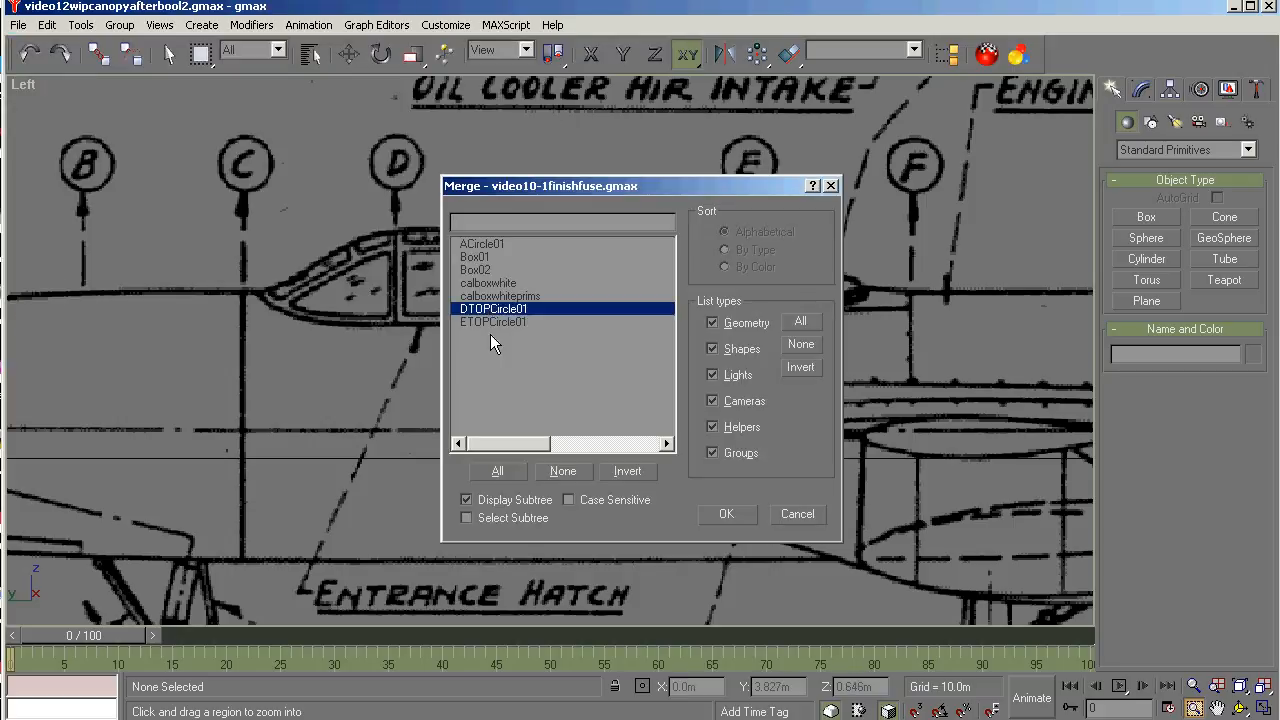
{"action": "left_click", "coordinate": [496, 322], "text": "ctrl"}
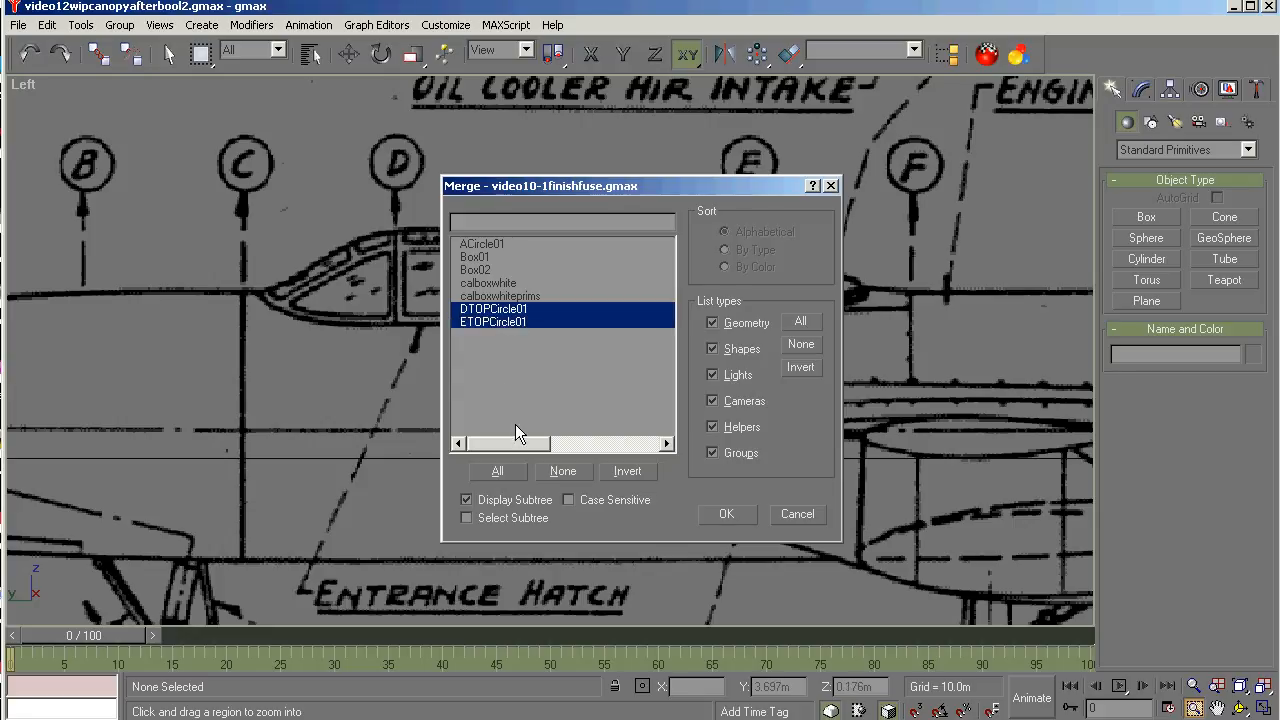
{"action": "left_click", "coordinate": [720, 515]}
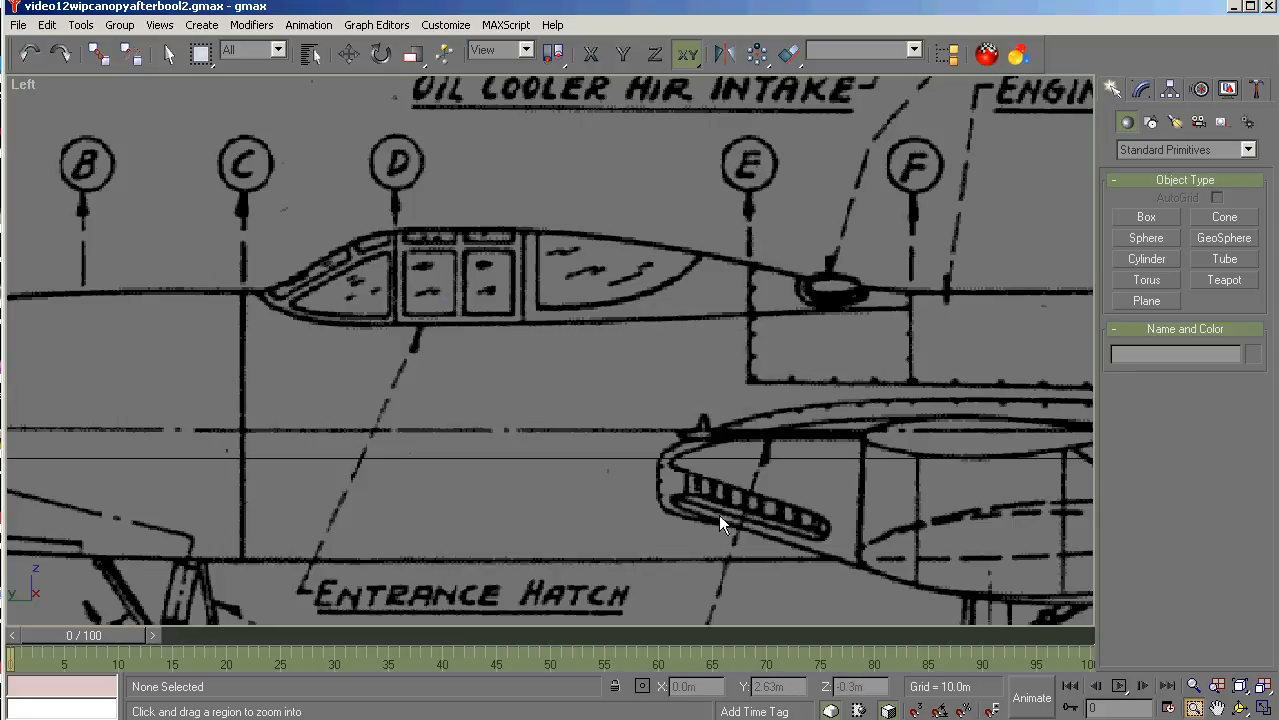
Unhide the DTOPCircle01 and ETOPCircle01 shapes by name.
{"action": "left_click", "coordinate": [1227, 92]}
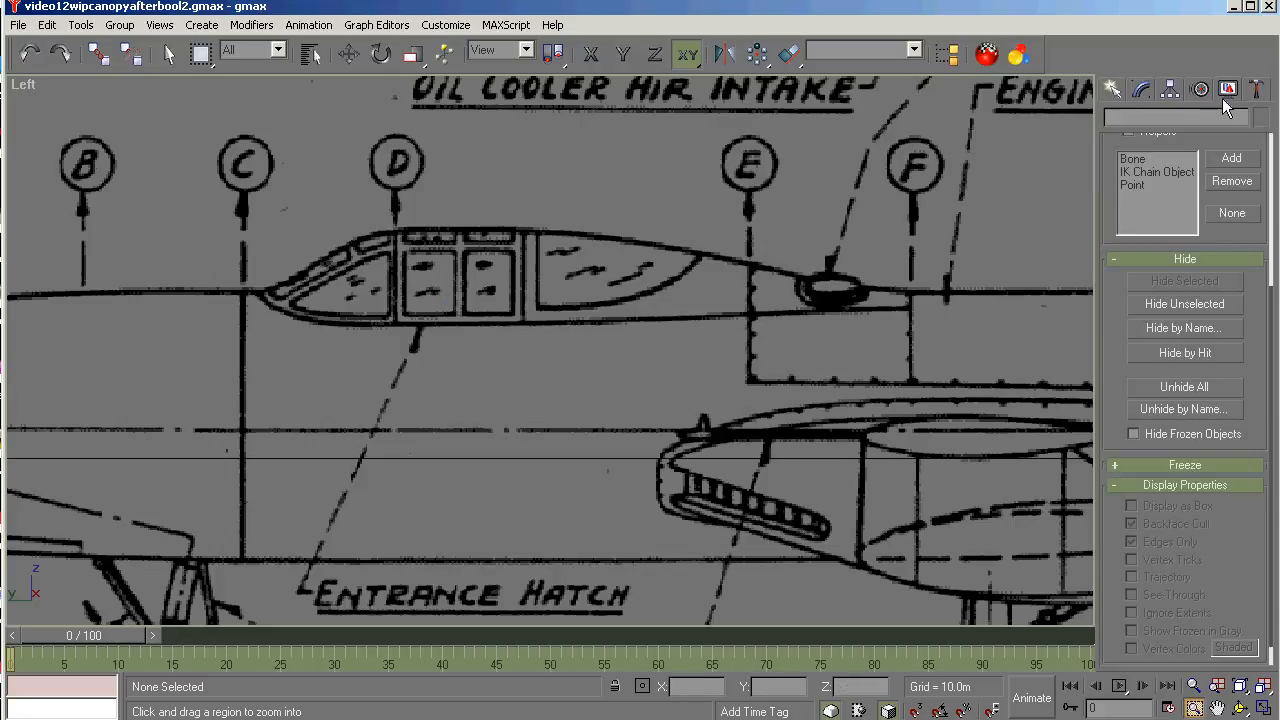
{"action": "left_click", "coordinate": [1181, 411]}
{"action": "left_click", "coordinate": [523, 286]}
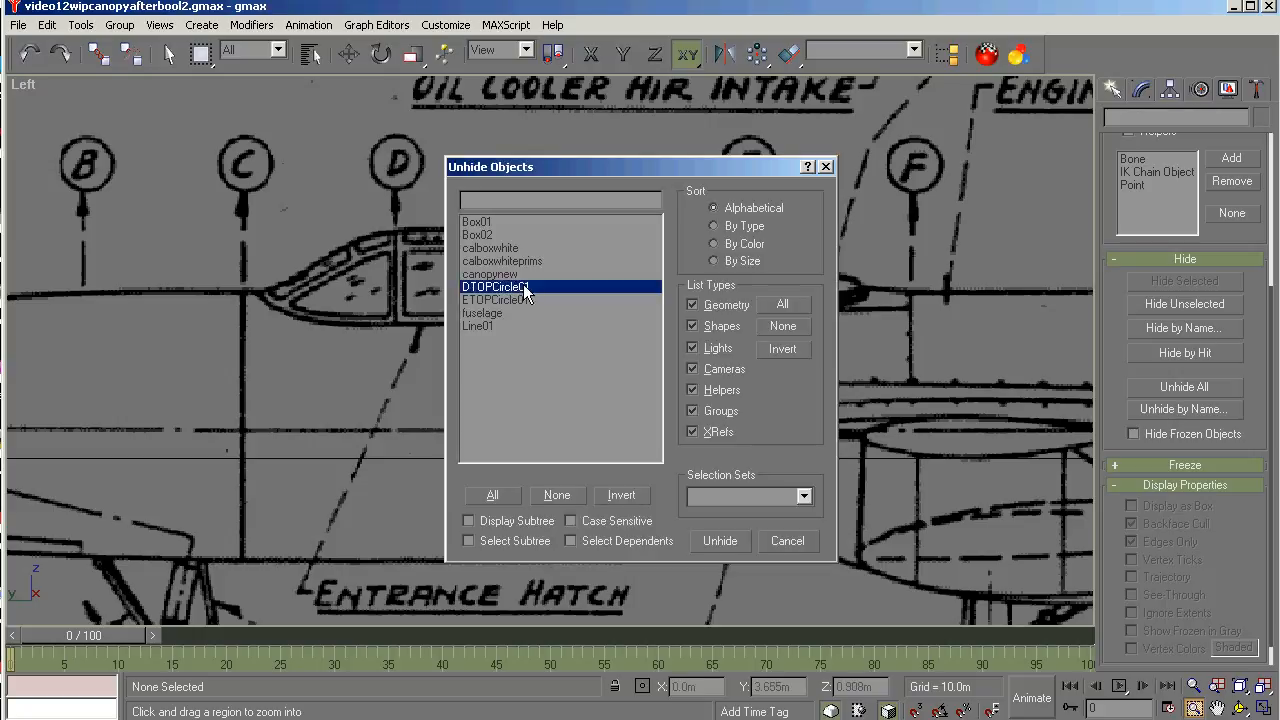
{"action": "left_click", "coordinate": [521, 300], "text": "ctrl"}
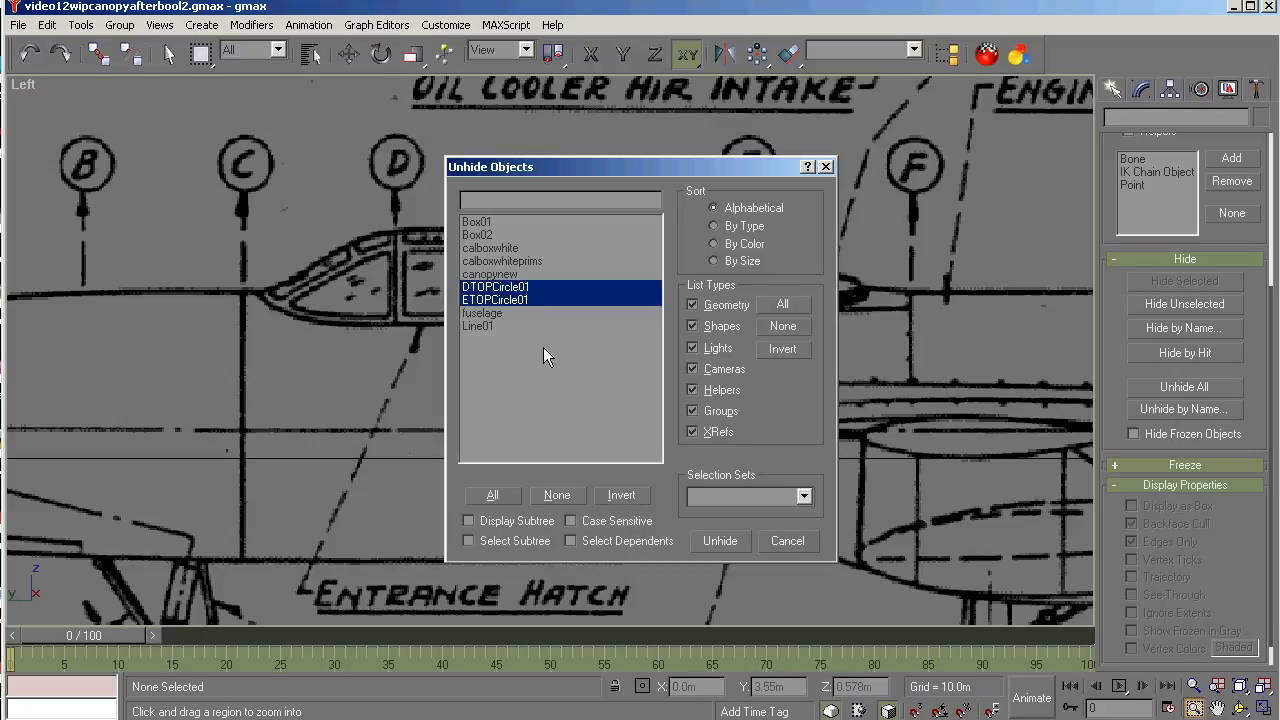
{"action": "left_click", "coordinate": [712, 538]}
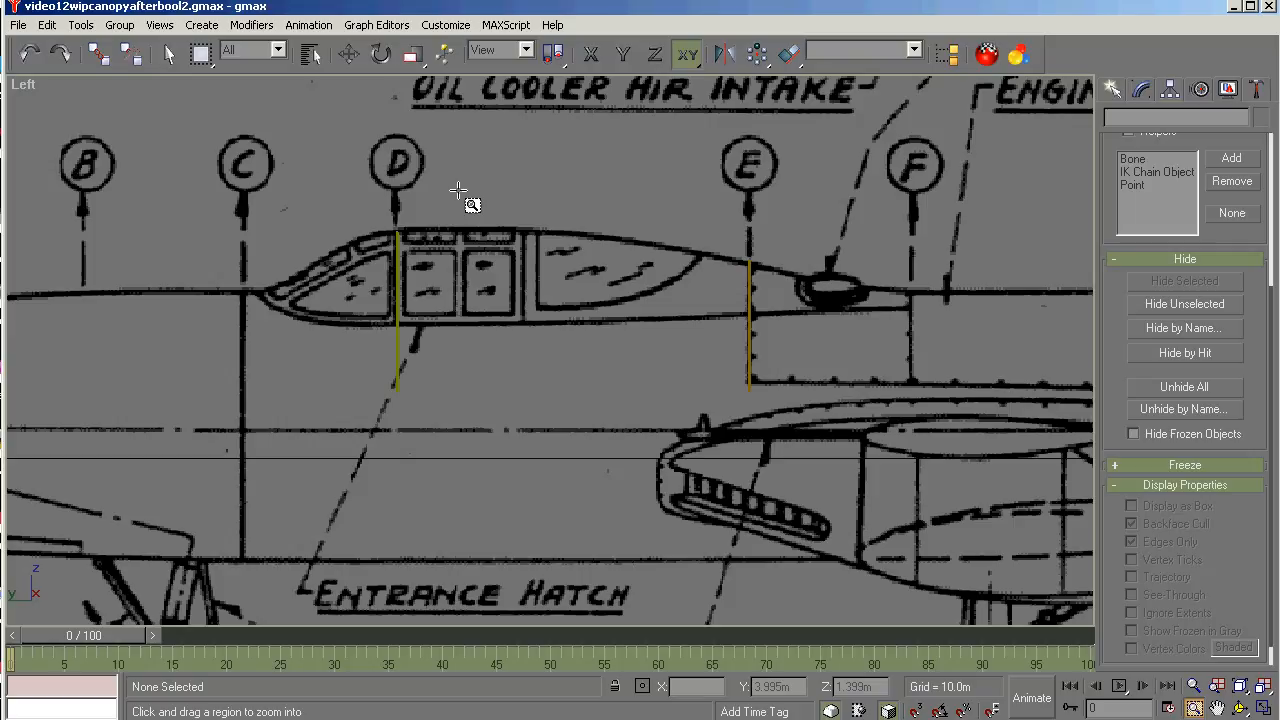
Lower ETOPCircle01 to Z about 0.677 m so its top meets the fuselage outline at station E.
{"action": "left_click_drag", "start_coordinate": [457, 192], "coordinate": [338, 413]}
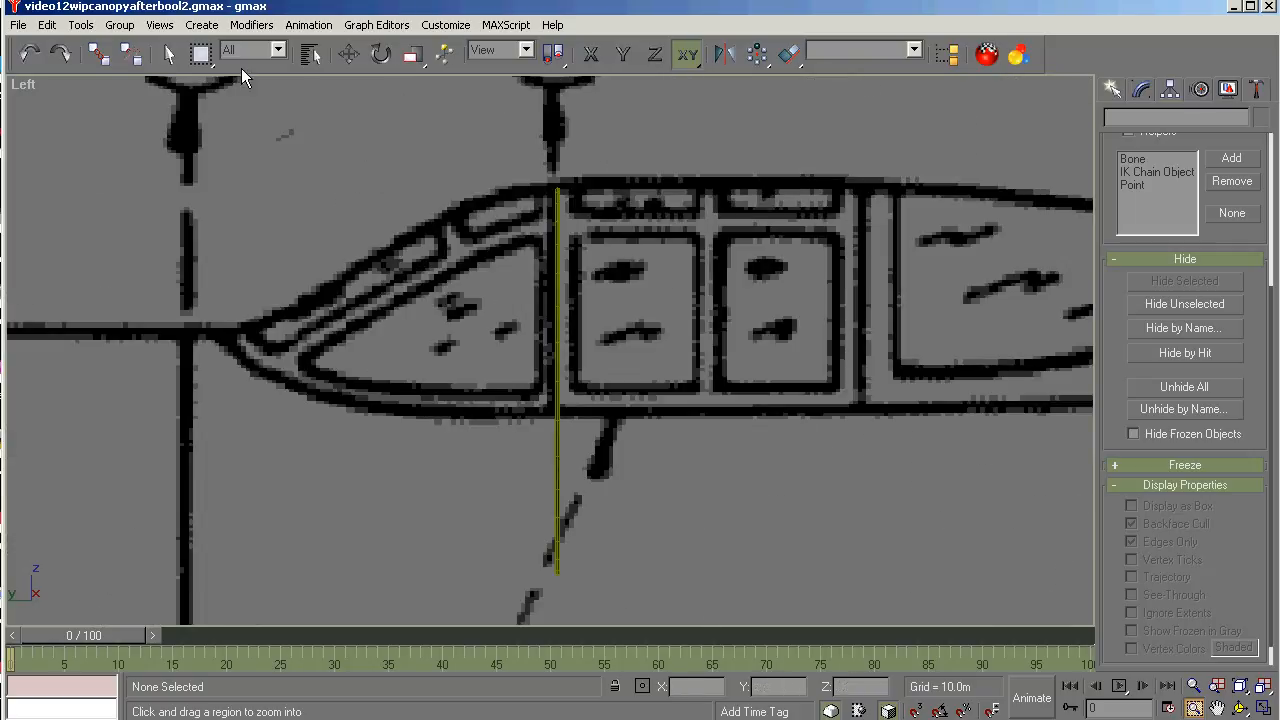
{"action": "left_click", "coordinate": [170, 55]}
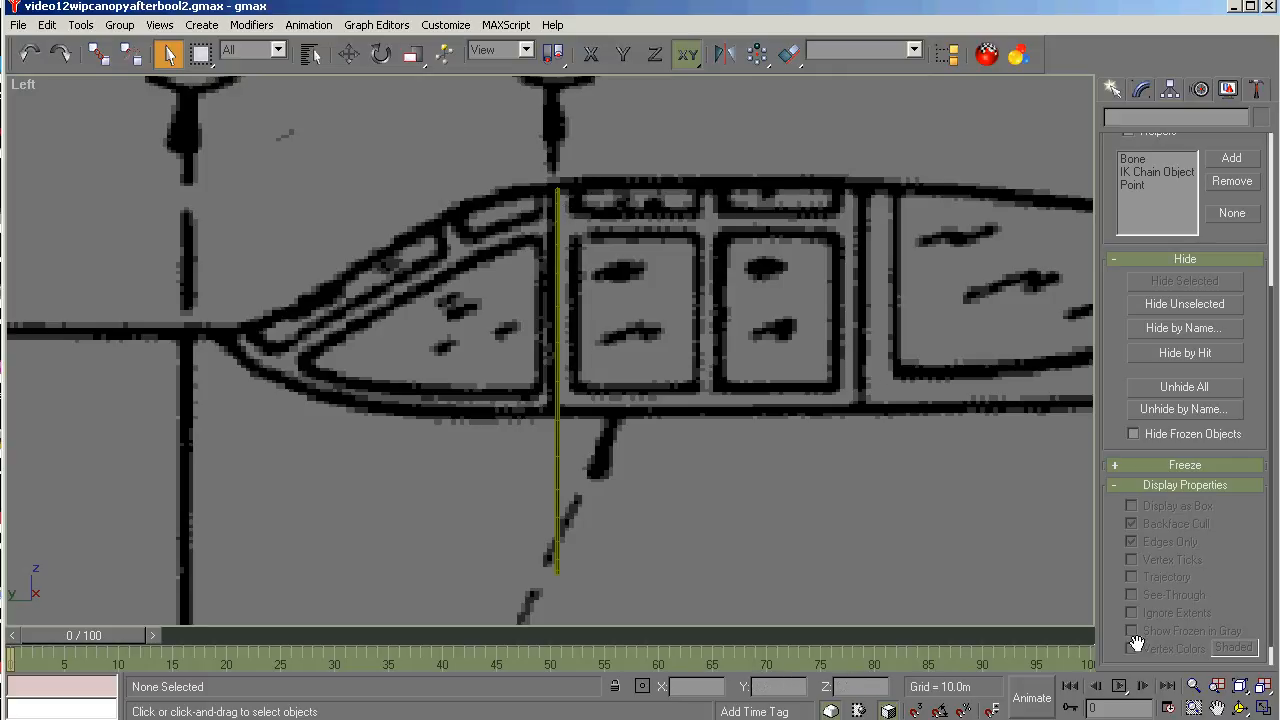
{"action": "left_click", "coordinate": [1217, 707]}
{"action": "mouse_move", "coordinate": [751, 321]}
{"action": "left_mouse_down"}
{"action": "mouse_move", "coordinate": [646, 434]}
{"action": "mouse_move", "coordinate": [397, 429]}
{"action": "left_mouse_up"}
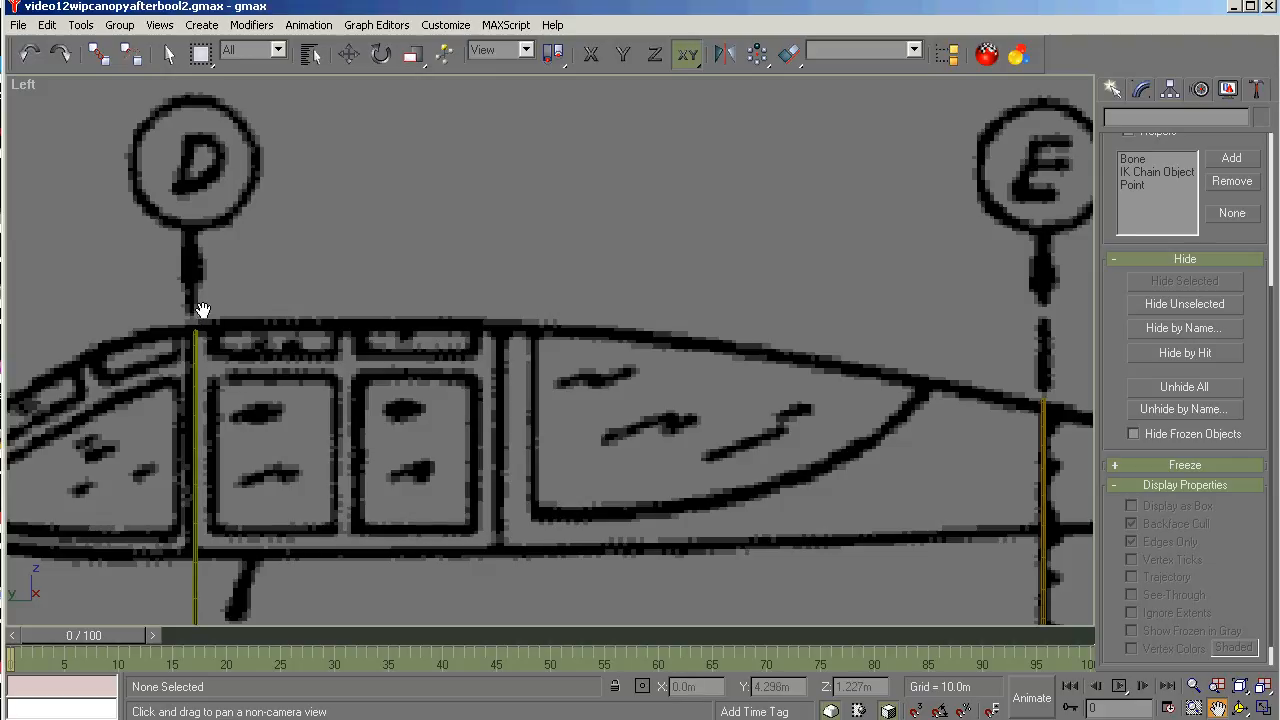
{"action": "mouse_move", "coordinate": [866, 462]}
{"action": "left_mouse_down"}
{"action": "mouse_move", "coordinate": [819, 458]}
{"action": "mouse_move", "coordinate": [766, 394]}
{"action": "left_mouse_up"}
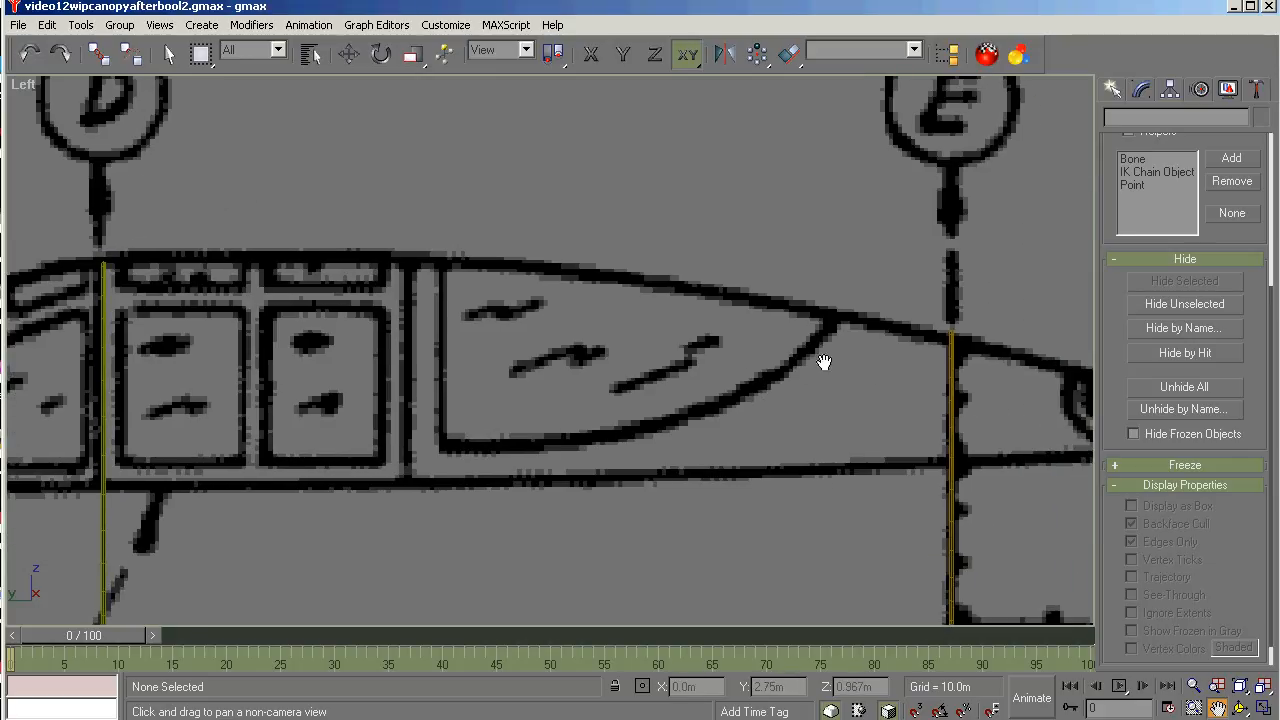
{"action": "right_click", "coordinate": [950, 380]}
{"action": "left_click", "coordinate": [949, 376]}
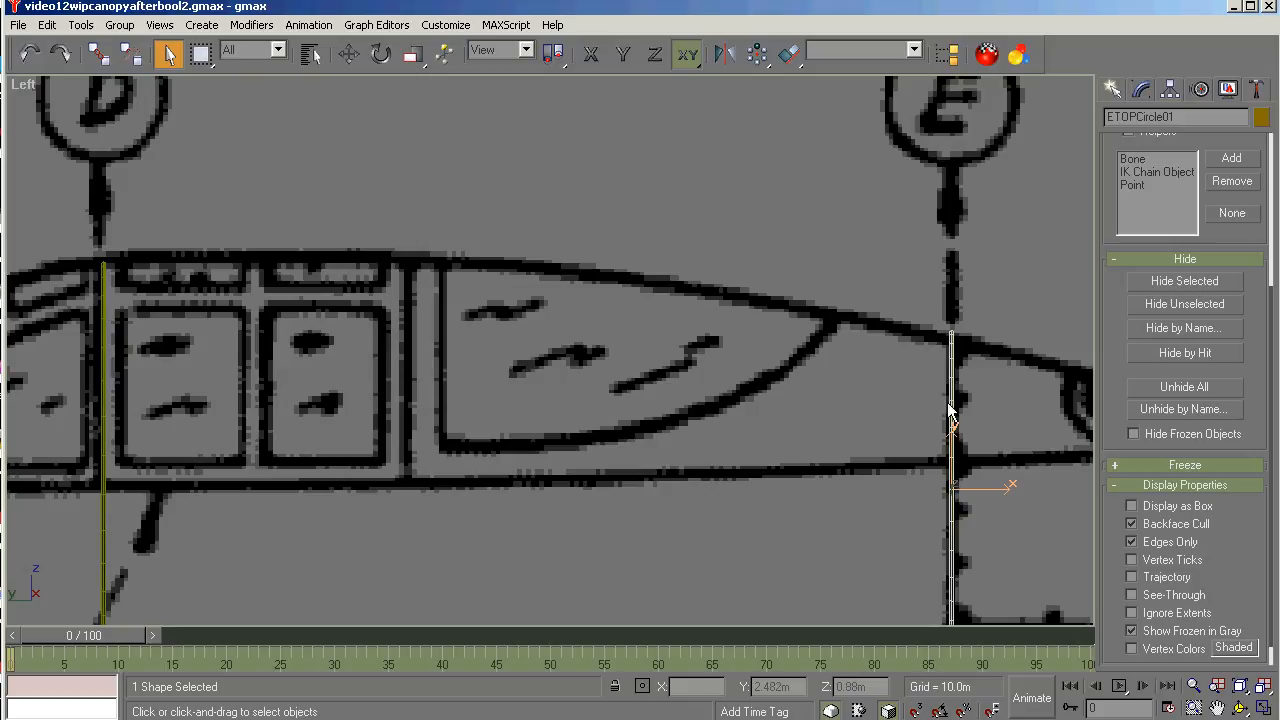
{"action": "left_click", "coordinate": [348, 55]}
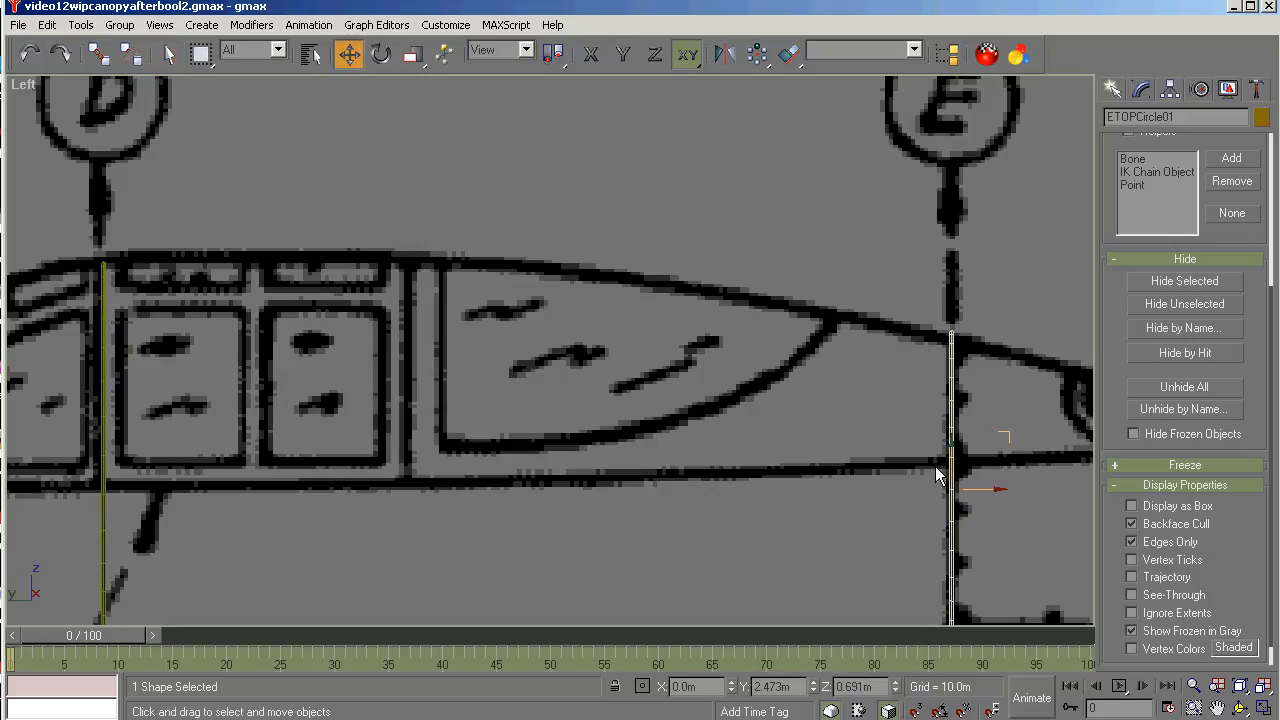
{"action": "left_click_drag", "start_coordinate": [949, 456], "coordinate": [948, 463]}
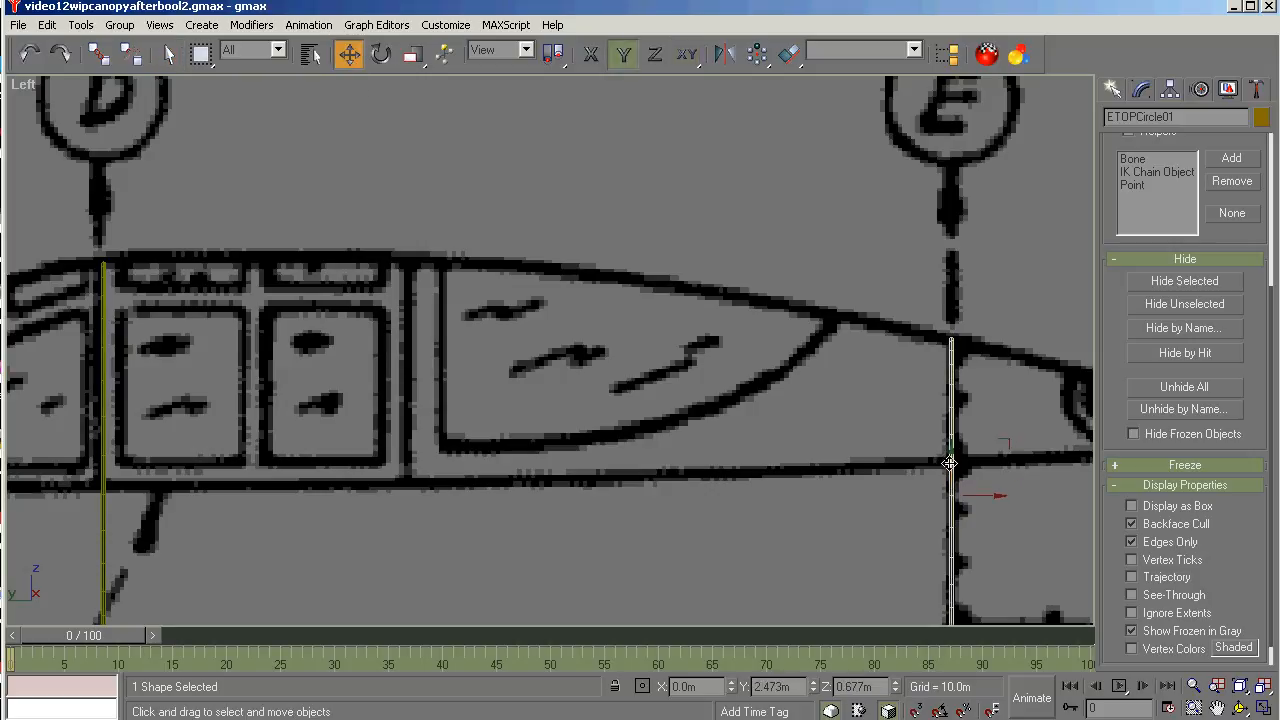
Clone DTOPCircle01 as a copy and move it just aft of station D, to Y about 4.254 m.
{"action": "scroll", "coordinate": [845, 410], "scroll_direction": "down", "scroll_amount": 2}
{"action": "scroll", "coordinate": [750, 295], "scroll_direction": "down", "scroll_amount": 2}
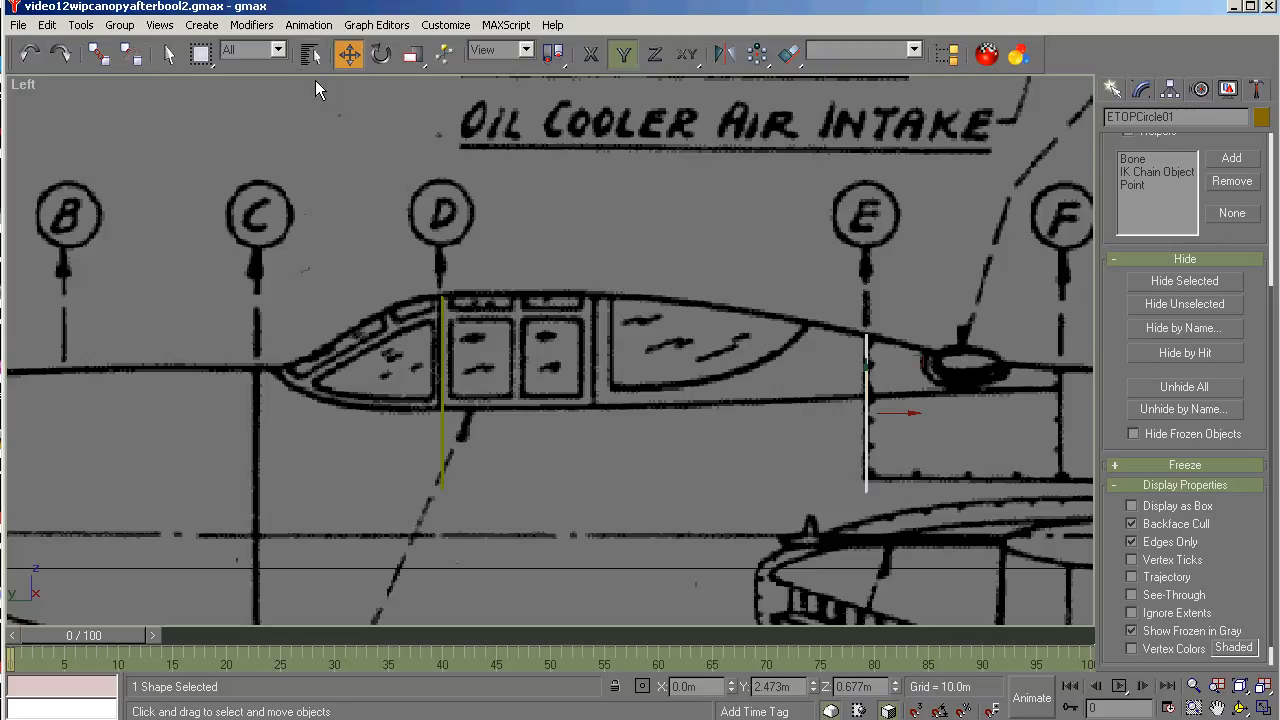
{"action": "left_click", "coordinate": [442, 308]}
{"action": "scroll", "coordinate": [453, 335], "scroll_direction": "up", "scroll_amount": 3}
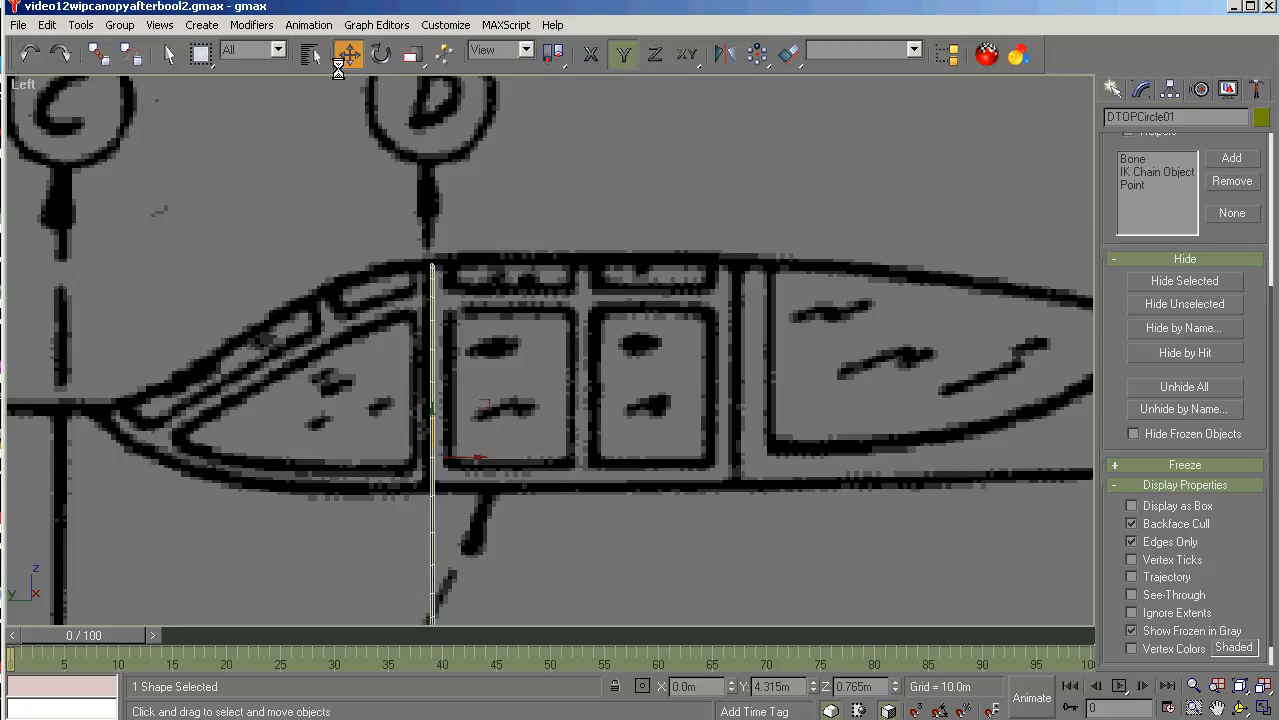
{"action": "left_click", "coordinate": [461, 459]}
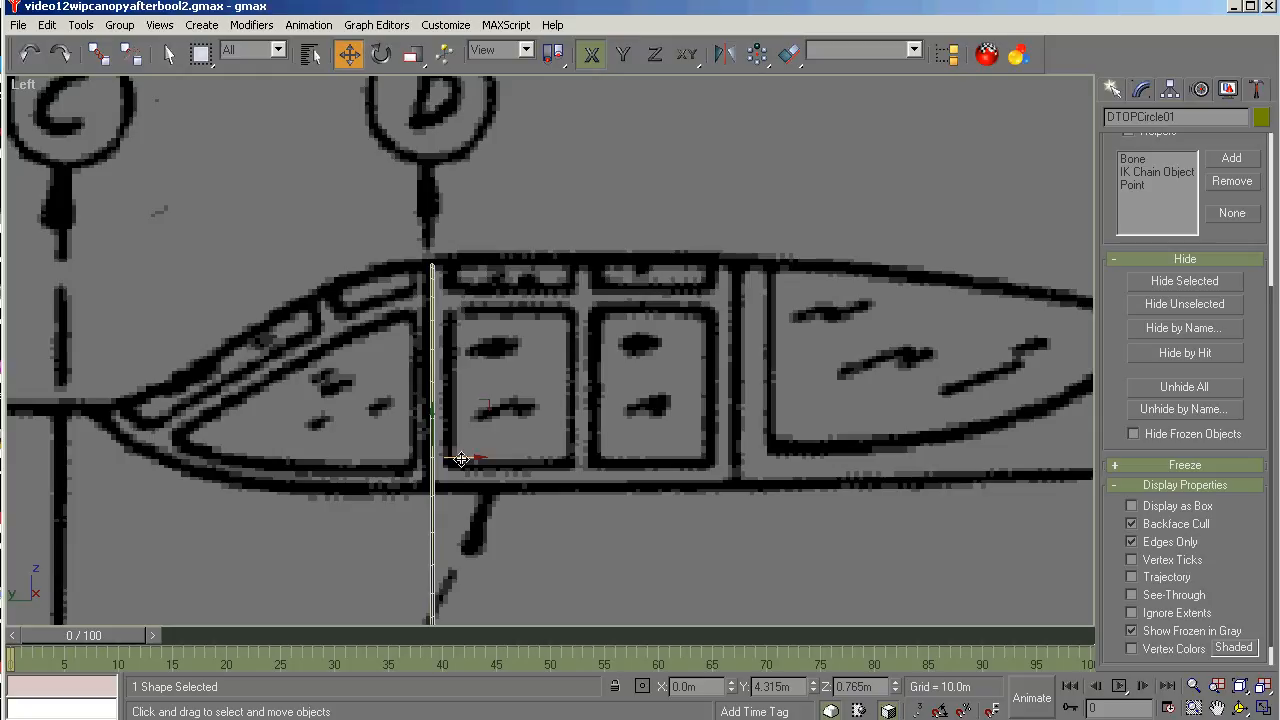
{"action": "left_click_drag", "start_coordinate": [461, 459], "coordinate": [461, 461], "text": "shift"}
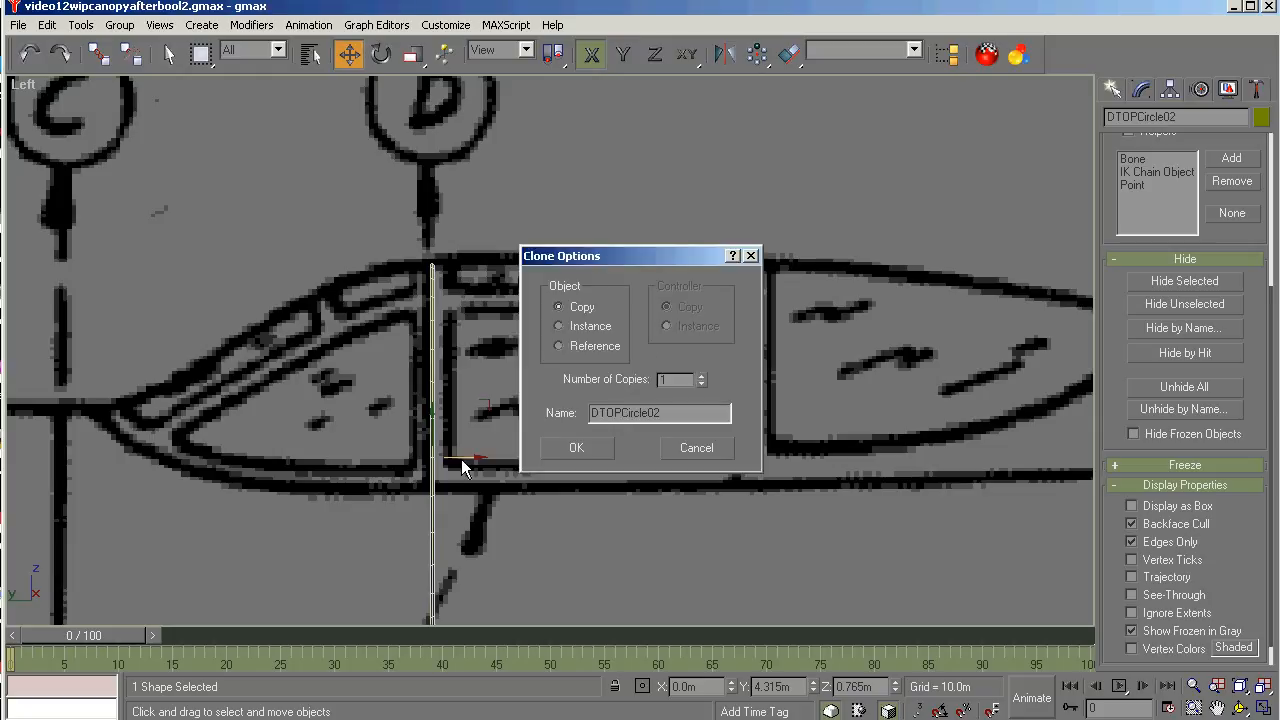
{"action": "left_click", "coordinate": [591, 451]}
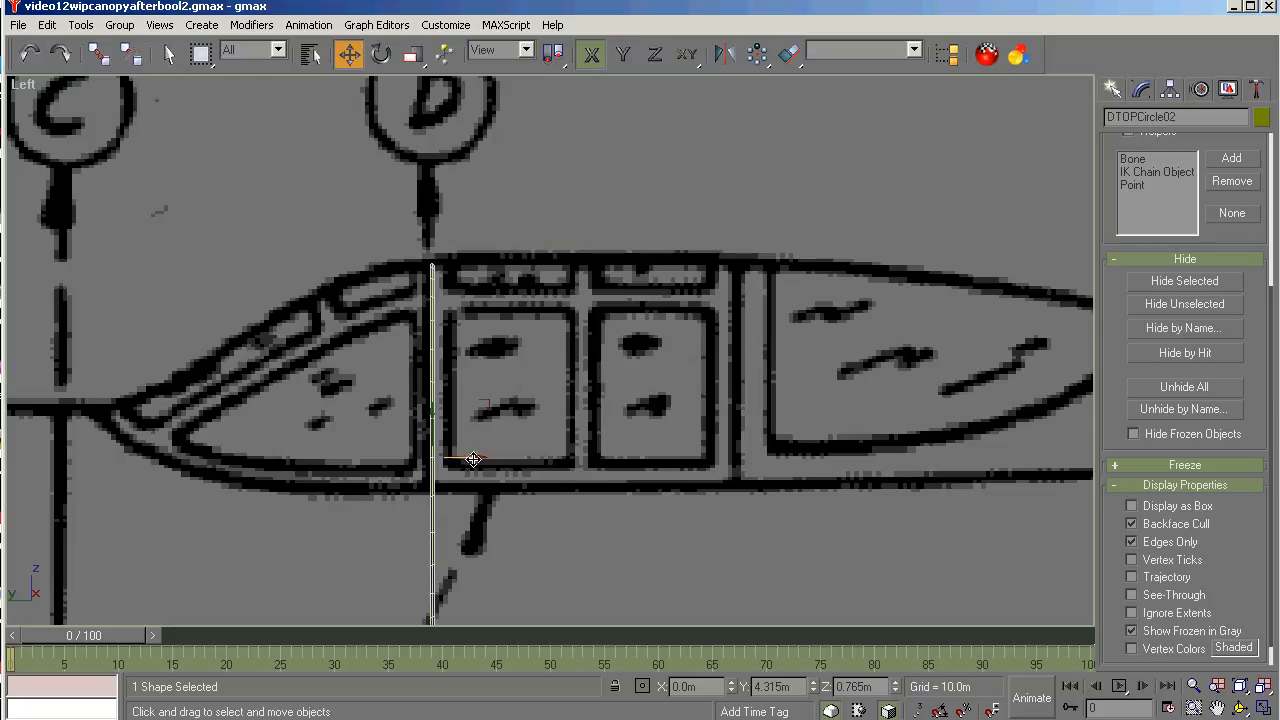
{"action": "left_click_drag", "start_coordinate": [473, 460], "coordinate": [500, 447]}
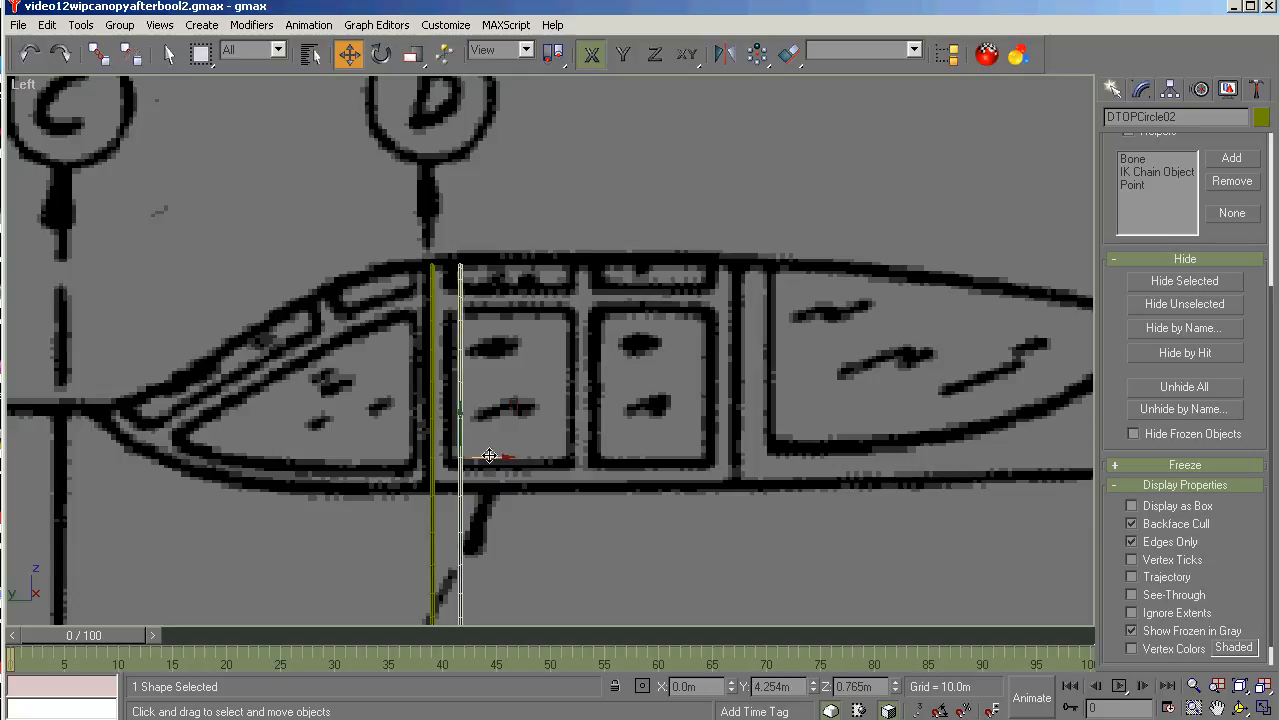
Copy the canopy section twice more, placing the copies around the frame aft of the square windows at Y about 3.687 m and 3.606 m.
{"action": "left_click_drag", "start_coordinate": [487, 460], "coordinate": [764, 445], "text": "shift"}
{"action": "left_click", "coordinate": [568, 450]}
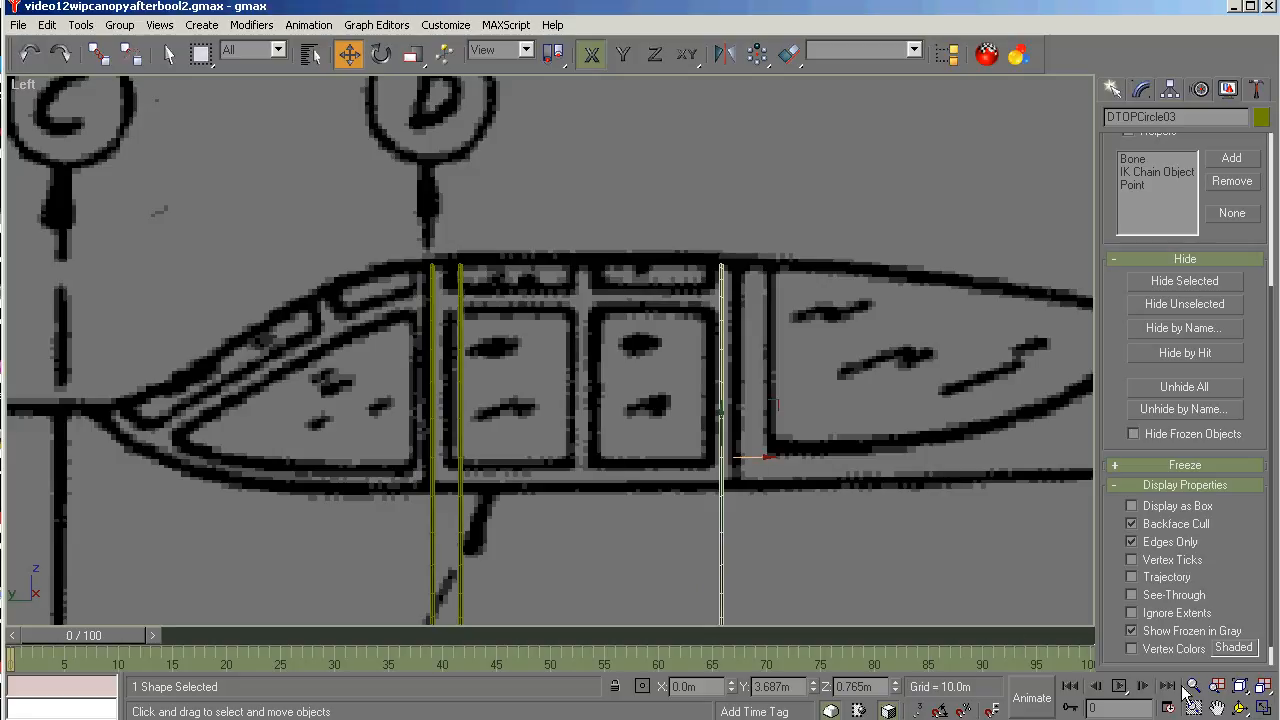
{"action": "left_click", "coordinate": [1217, 707]}
{"action": "left_click_drag", "start_coordinate": [987, 539], "coordinate": [671, 469]}
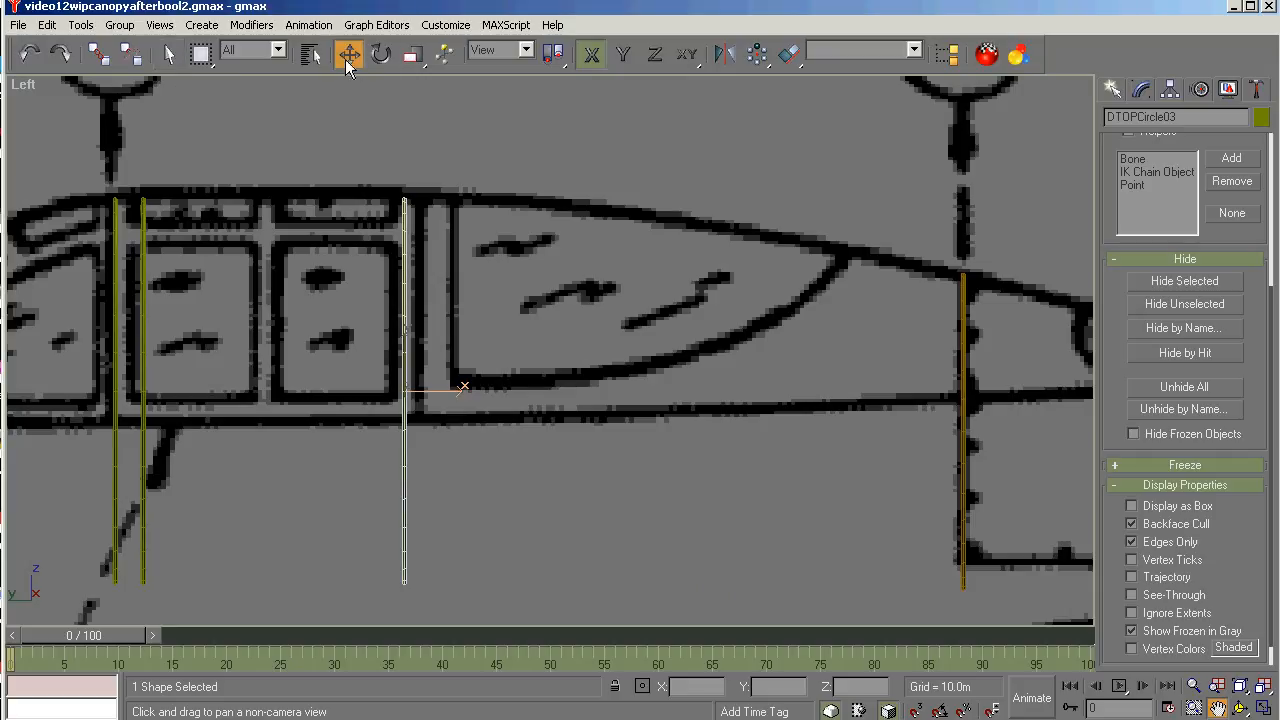
{"action": "left_click", "coordinate": [347, 57]}
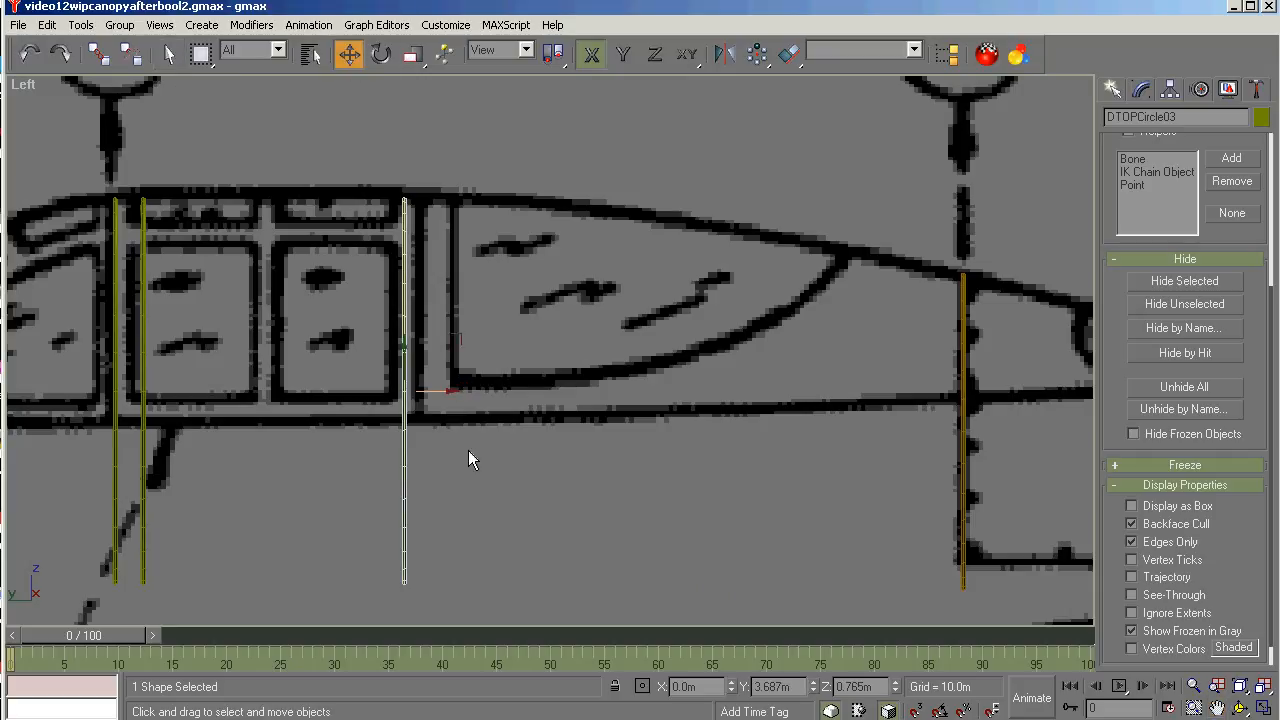
{"action": "left_click", "coordinate": [436, 391], "text": "shift"}
{"action": "left_click", "coordinate": [576, 448]}
{"action": "left_click_drag", "start_coordinate": [436, 391], "coordinate": [476, 390]}
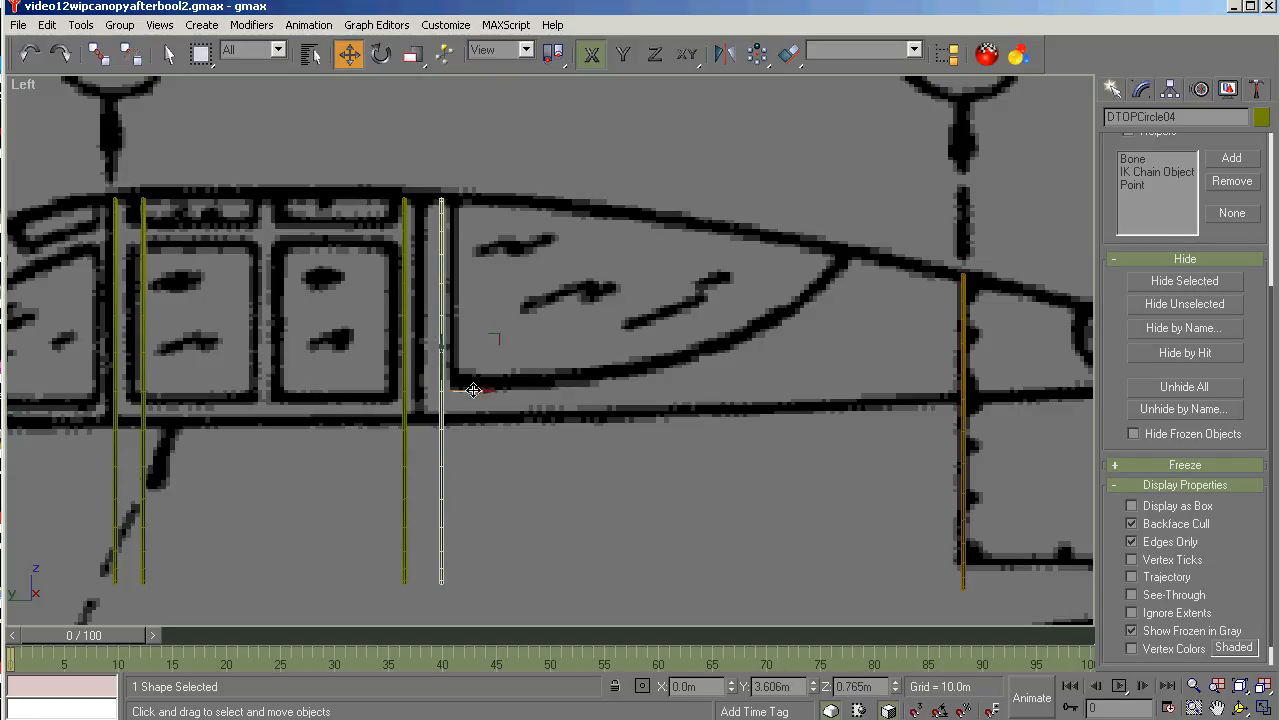
Copy the rearmost DTOPCircle section and move the copy aft into the rear canopy glass, to Y about 3.426 m.
{"action": "left_click", "coordinate": [473, 390], "text": "shift"}
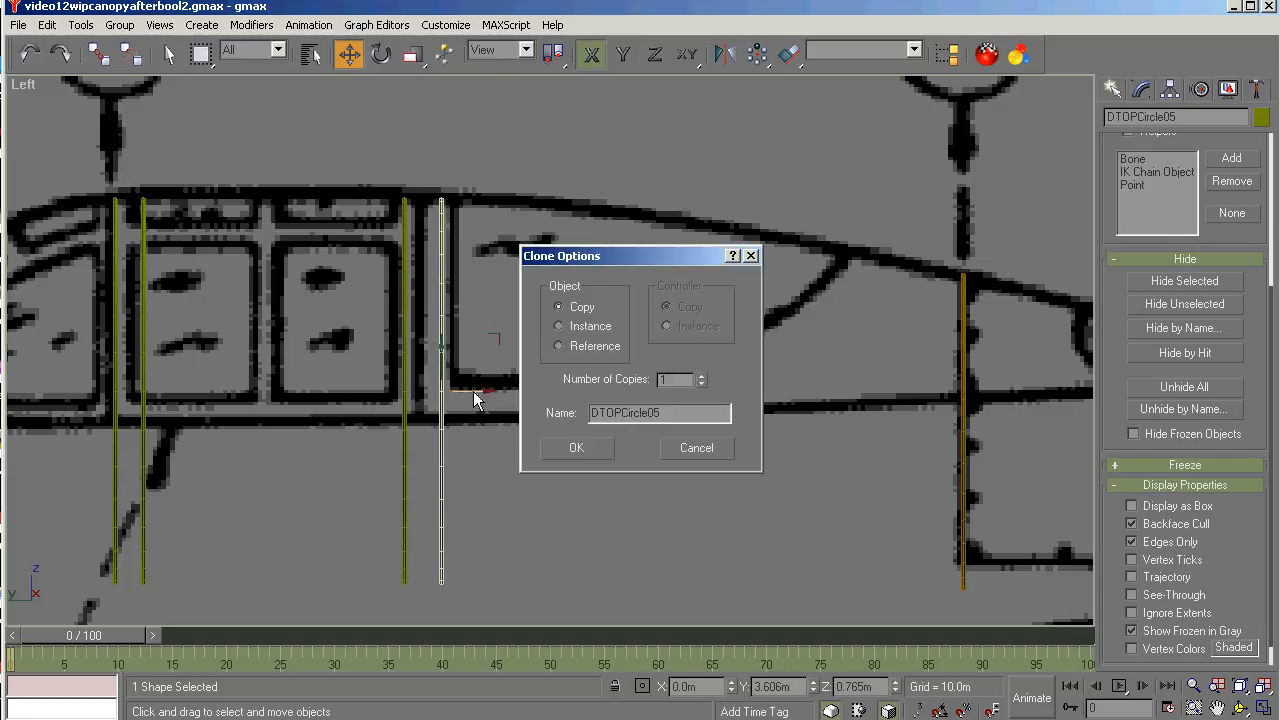
{"action": "left_click", "coordinate": [577, 448]}
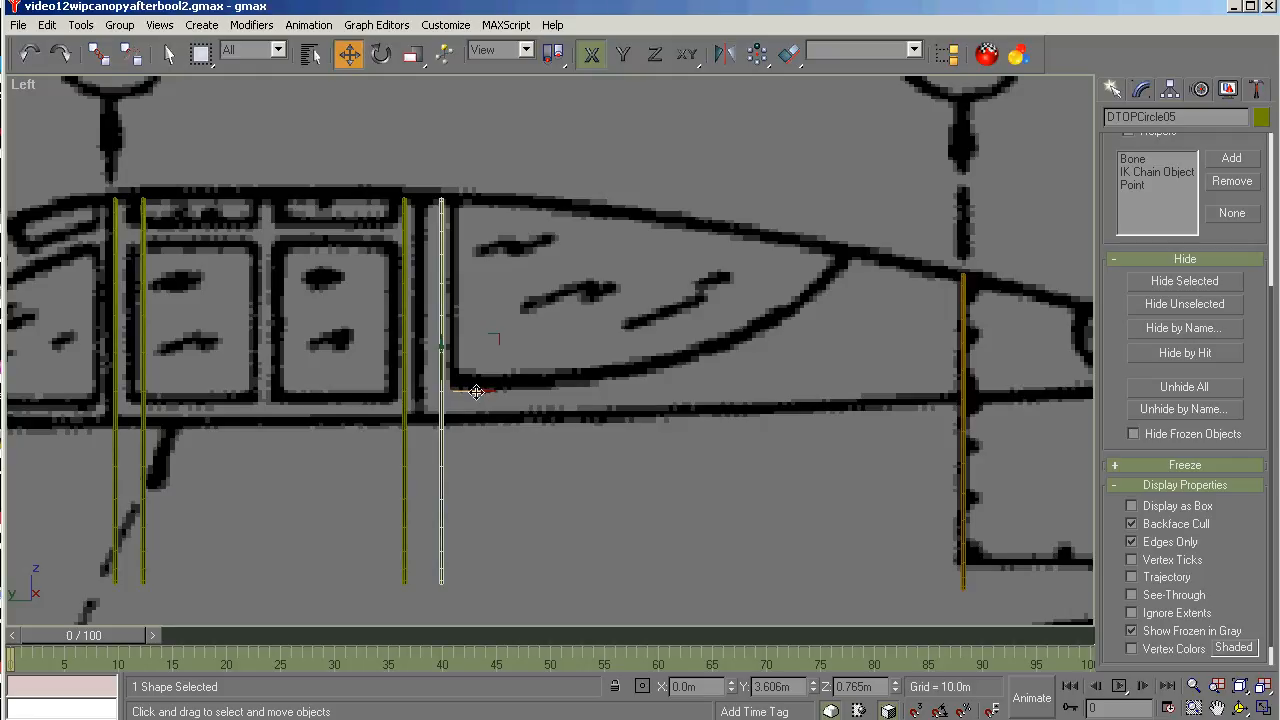
{"action": "left_click_drag", "start_coordinate": [476, 390], "coordinate": [560, 389]}
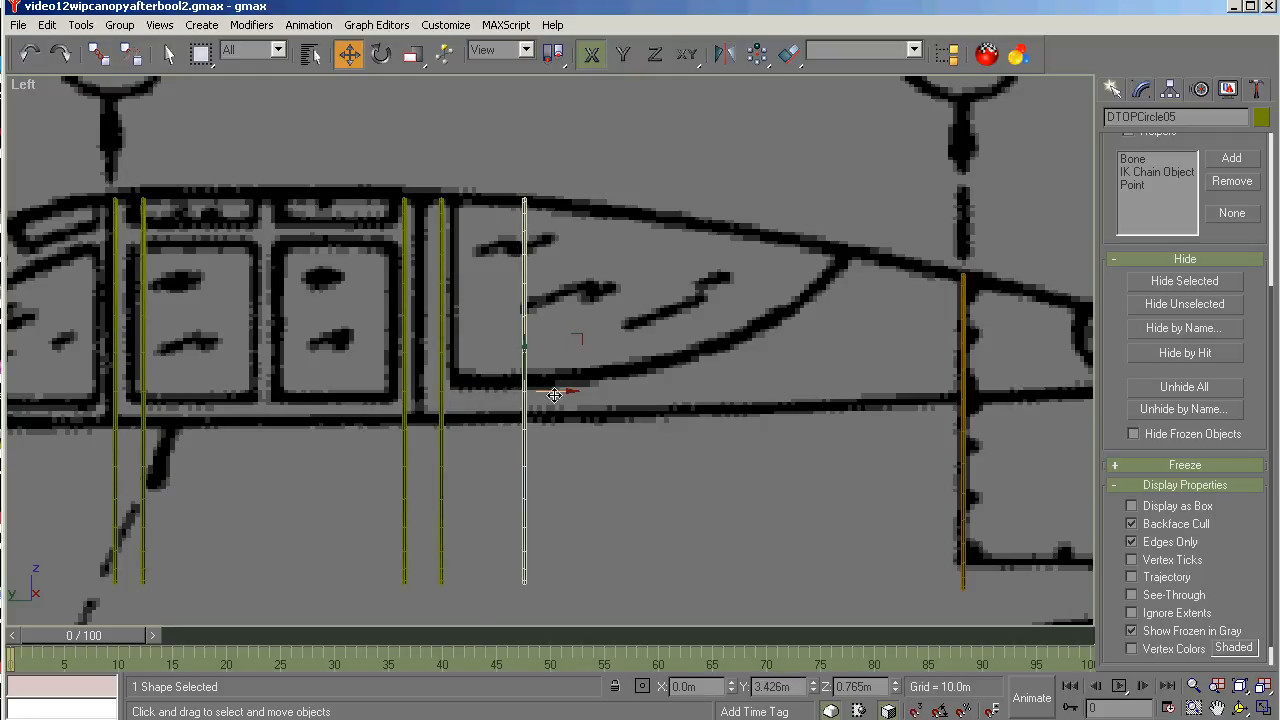
Copy the rearmost DTOPCircle section three times in succession, placing the copies farther aft at Y about 3.221 m, 2.993 m and 2.807 m.
{"action": "key", "text": "ctrl+v"}
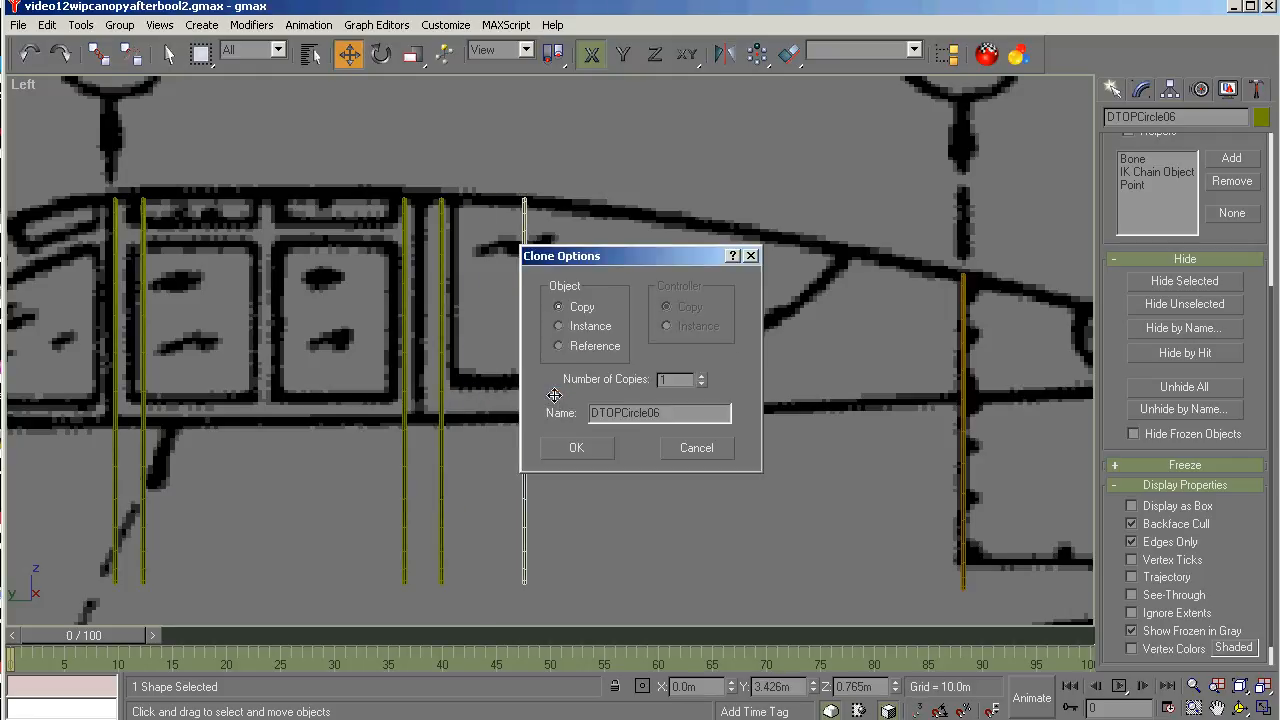
{"action": "left_click", "coordinate": [566, 455]}
{"action": "left_click_drag", "start_coordinate": [553, 391], "coordinate": [647, 405]}
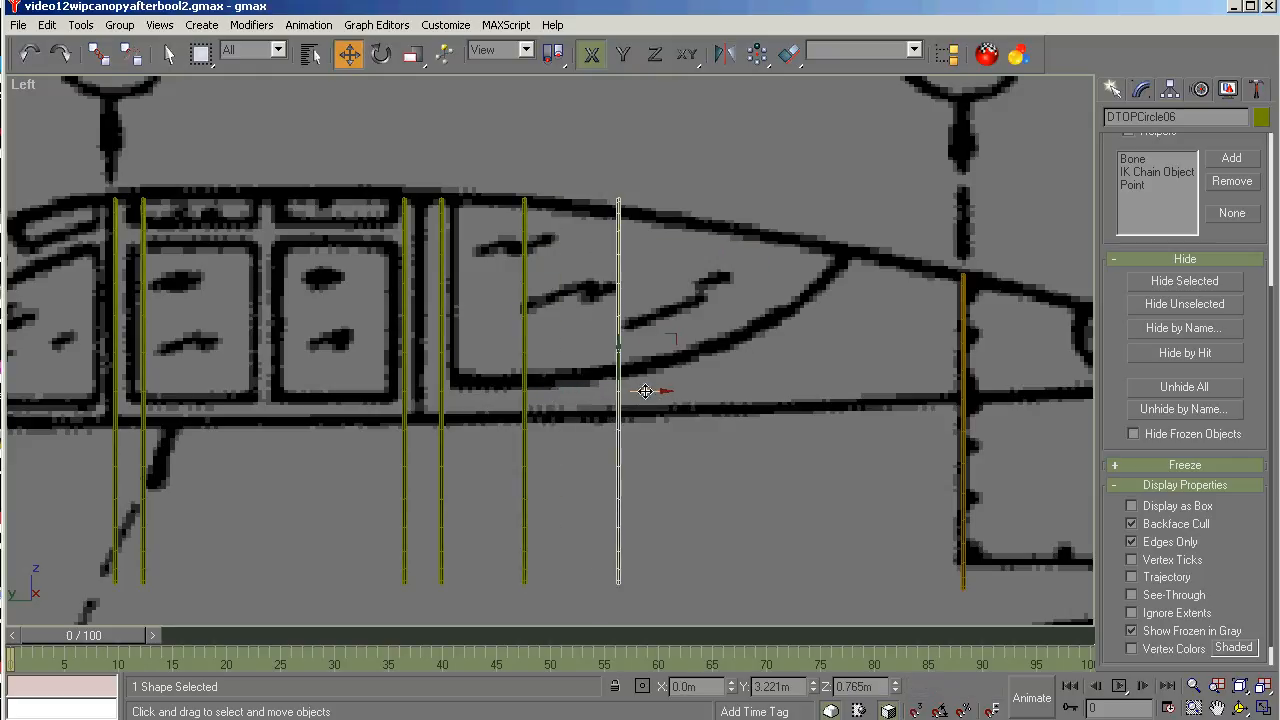
{"action": "key", "text": "ctrl+v"}
{"action": "left_click", "coordinate": [574, 447]}
{"action": "left_click_drag", "start_coordinate": [640, 390], "coordinate": [744, 414]}
{"action": "key", "text": "ctrl+v"}
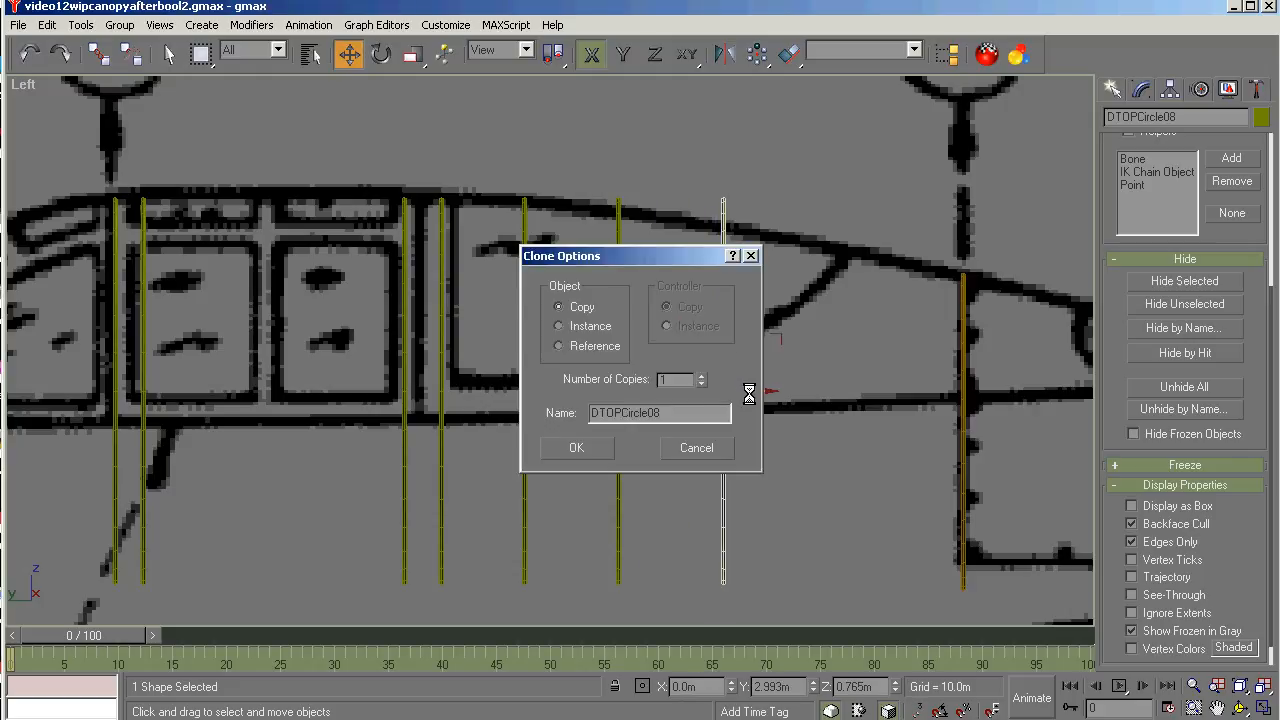
{"action": "left_click", "coordinate": [606, 450]}
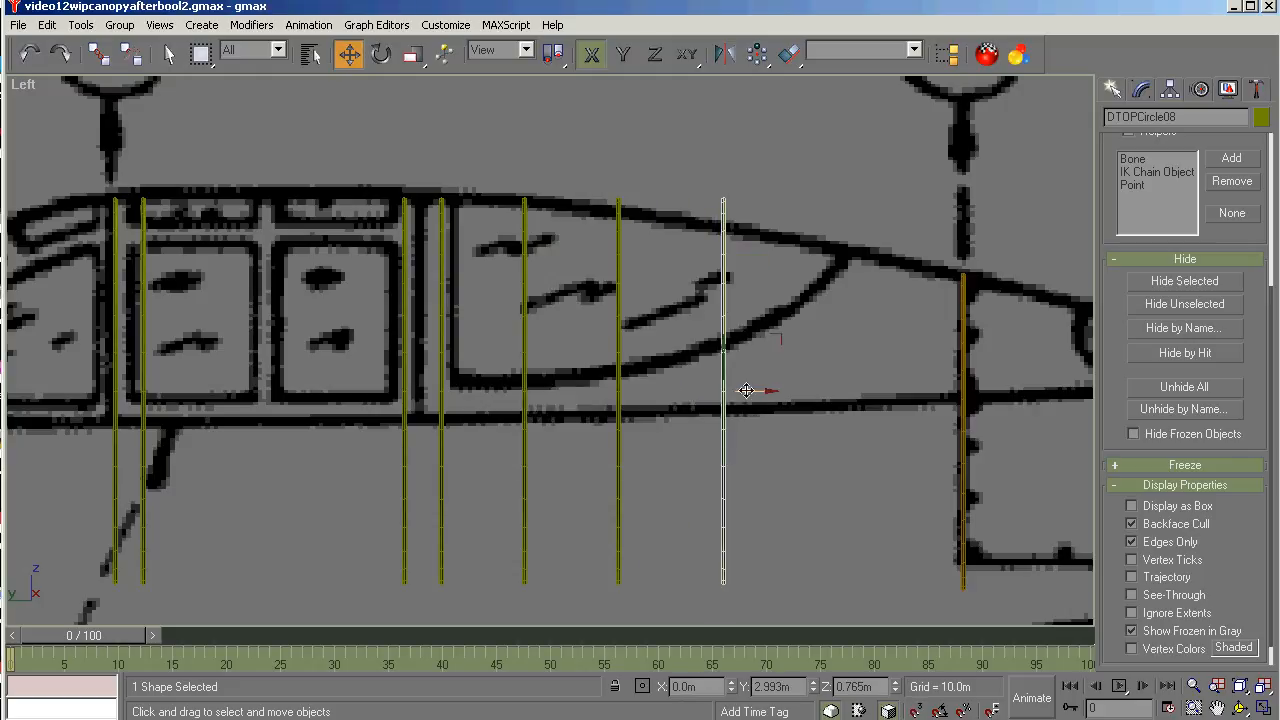
{"action": "left_click_drag", "start_coordinate": [746, 391], "coordinate": [832, 394]}
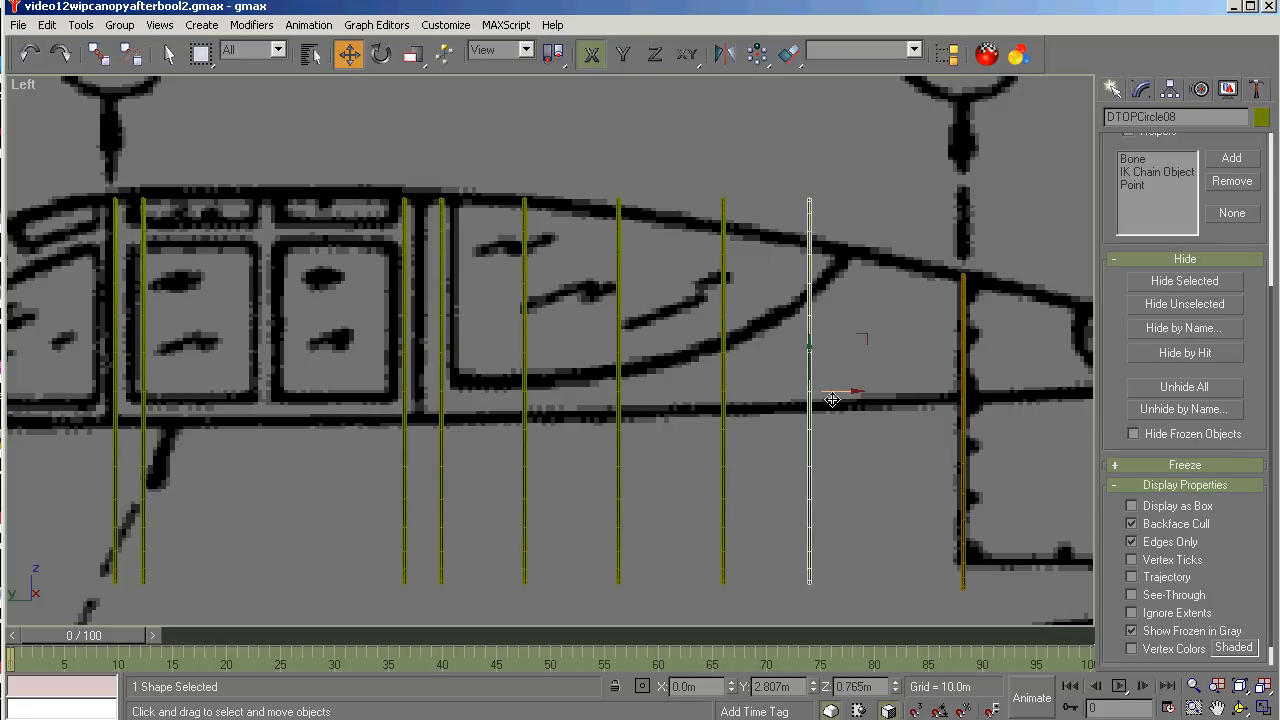
Clone ETOPCircle01 at station E as a copy and move it aft to Y about 2.27 m.
{"action": "scroll", "coordinate": [611, 372], "scroll_direction": "down", "scroll_amount": 4}
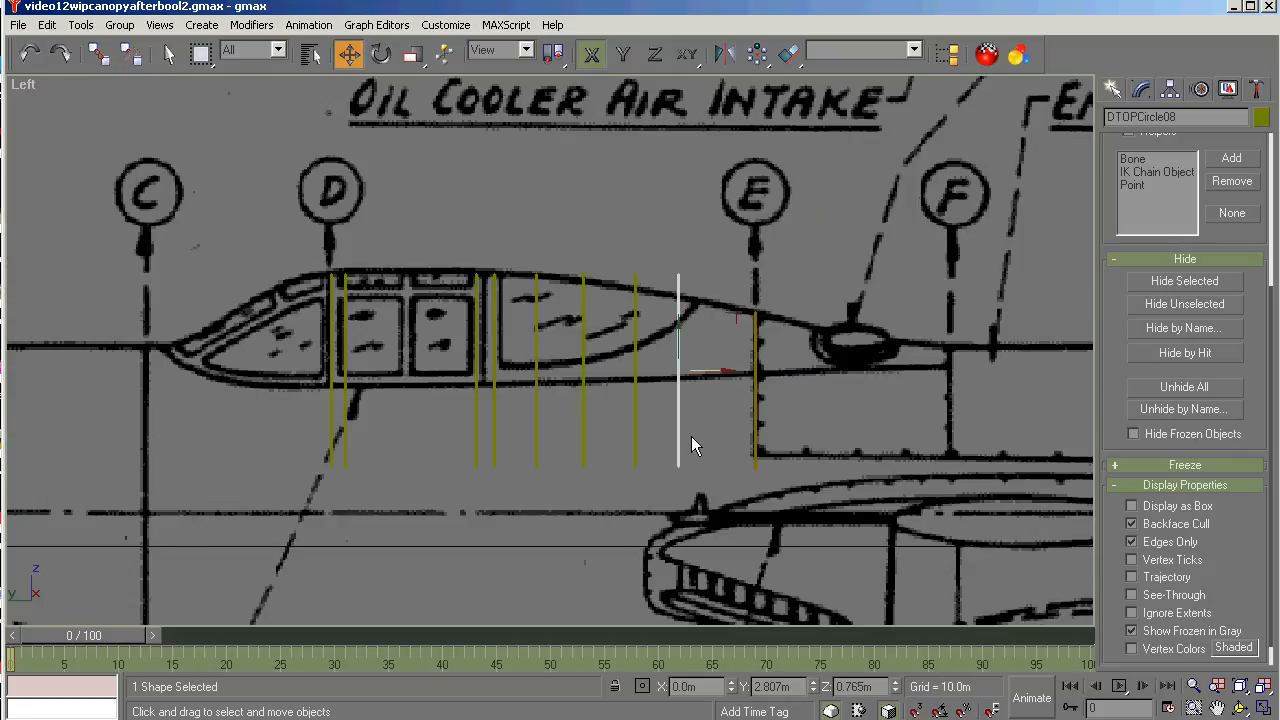
{"action": "left_click", "coordinate": [757, 414]}
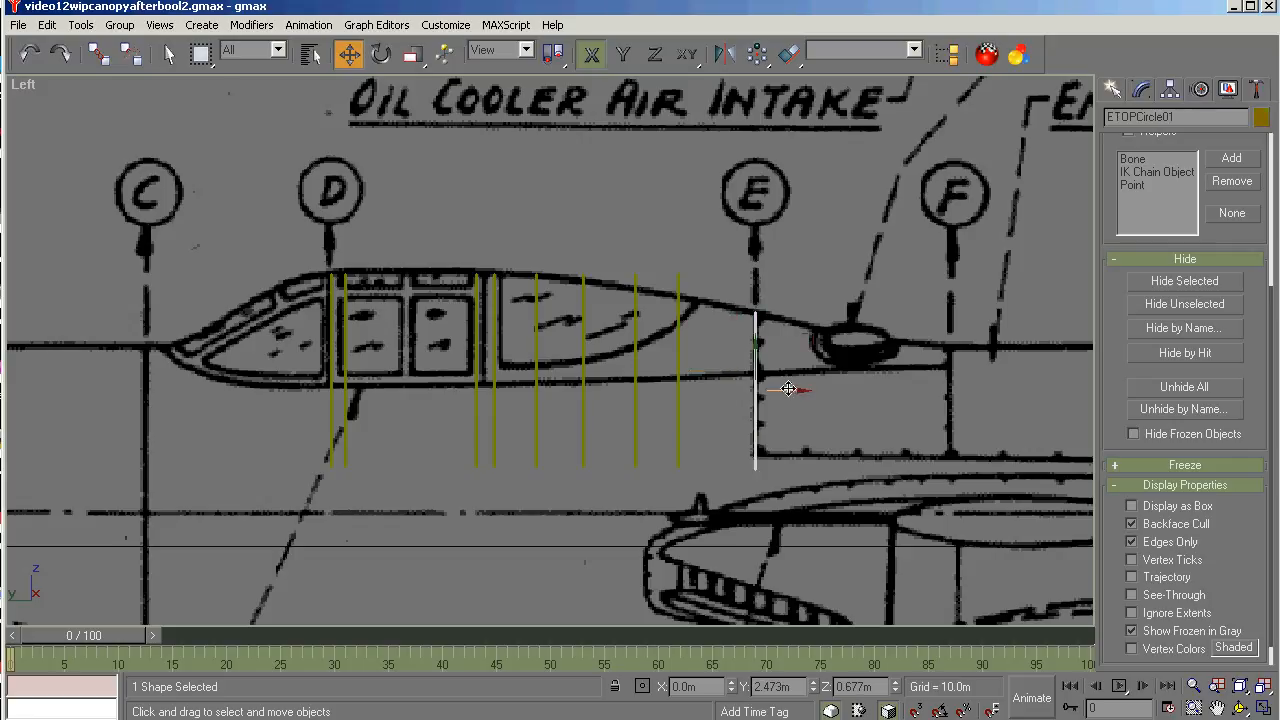
{"action": "left_click", "coordinate": [788, 389], "text": "shift"}
{"action": "left_click", "coordinate": [576, 447]}
{"action": "left_click_drag", "start_coordinate": [786, 390], "coordinate": [833, 392]}
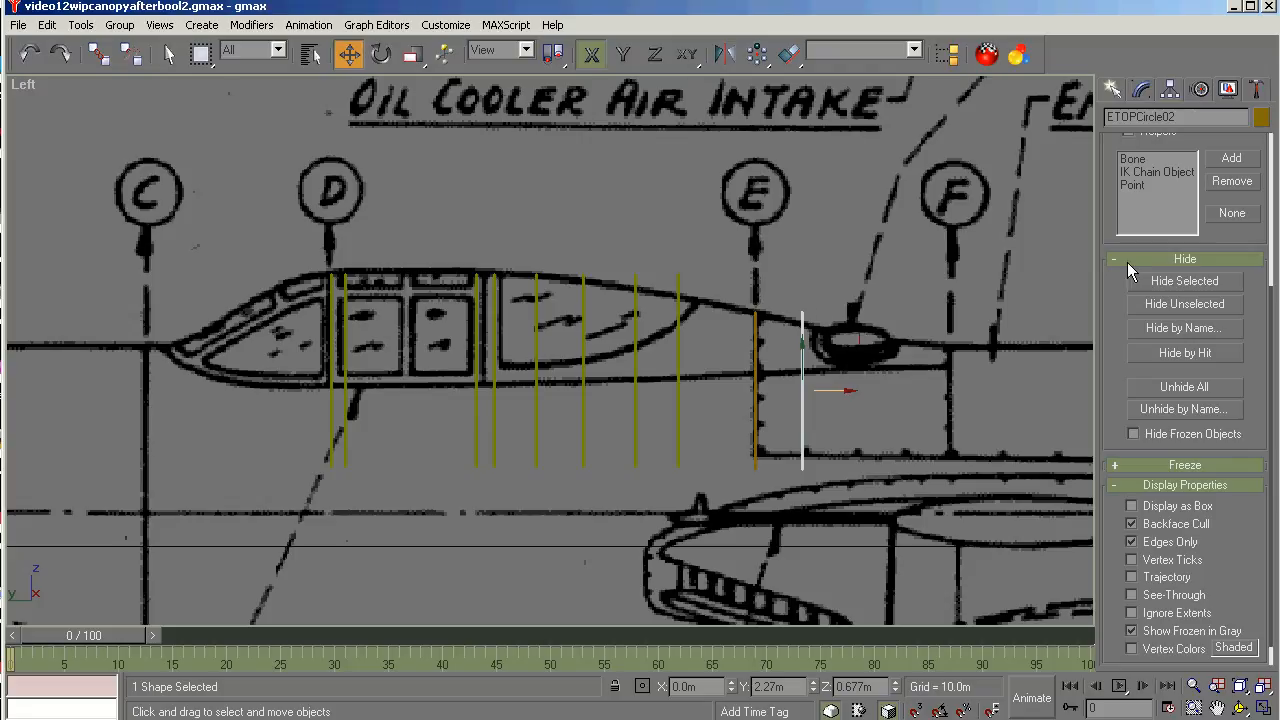
Copy the rearmost ETOPCircle section twice more, placing one through the air intake at Y about 1.984 m and one at station F, Y about 1.629 m.
{"action": "left_click", "coordinate": [834, 393], "text": "shift"}
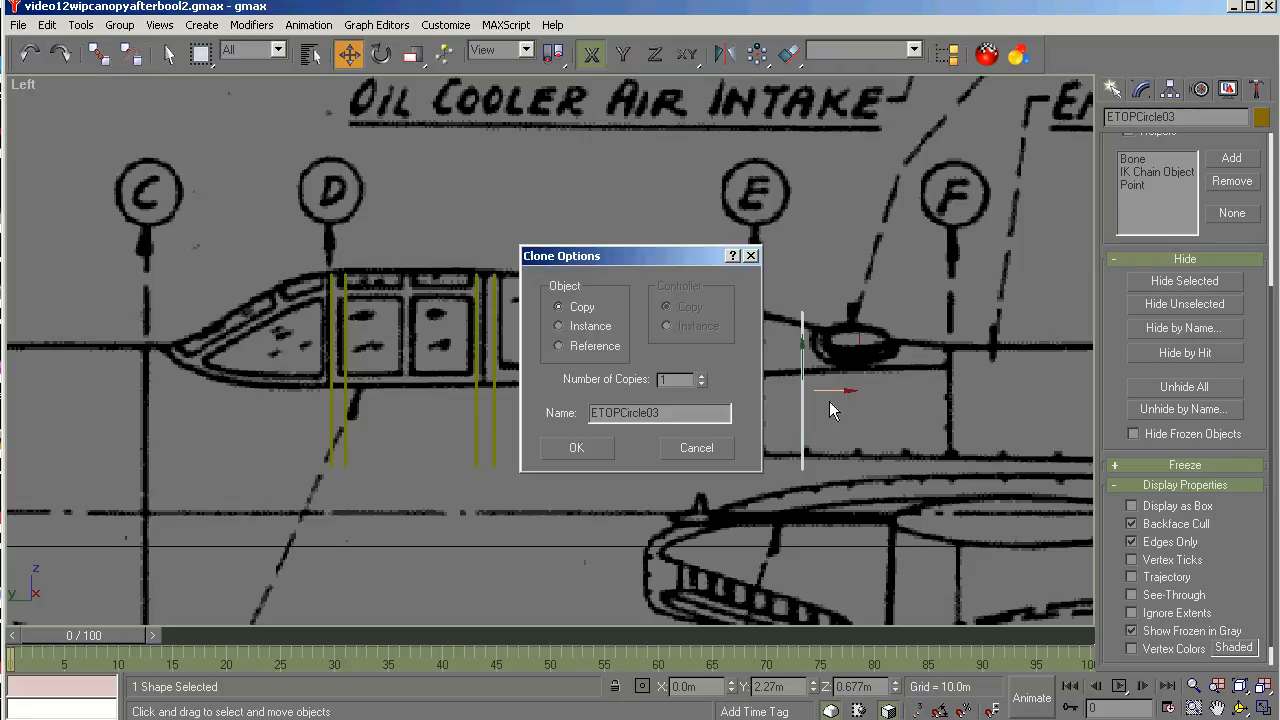
{"action": "left_click", "coordinate": [577, 448]}
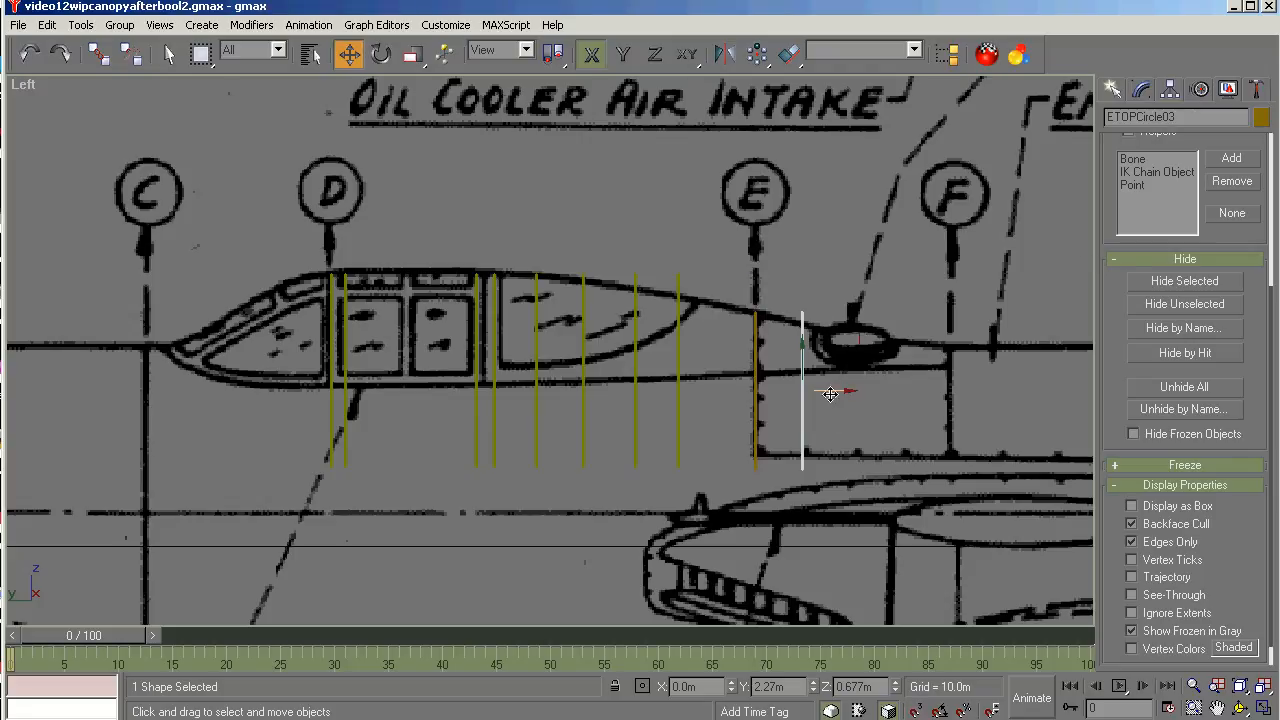
{"action": "left_click_drag", "start_coordinate": [830, 393], "coordinate": [897, 400]}
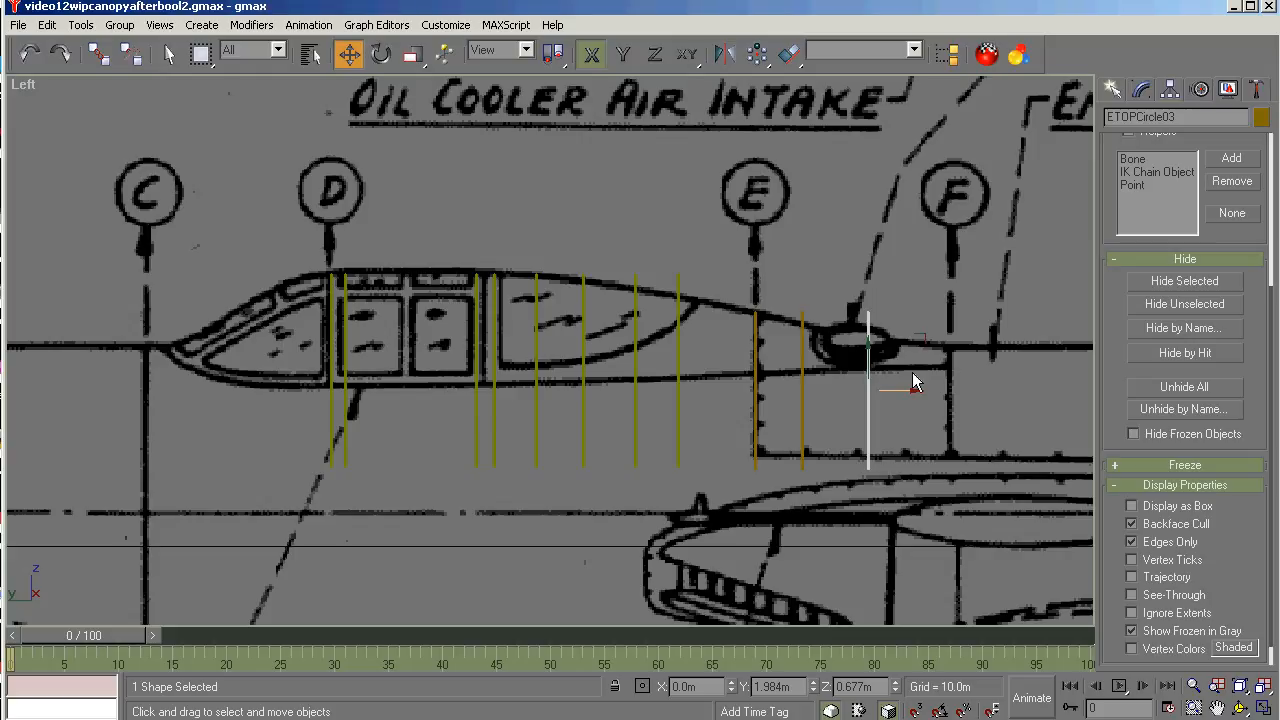
{"action": "left_click_drag", "start_coordinate": [899, 390], "coordinate": [900, 390], "text": "shift"}
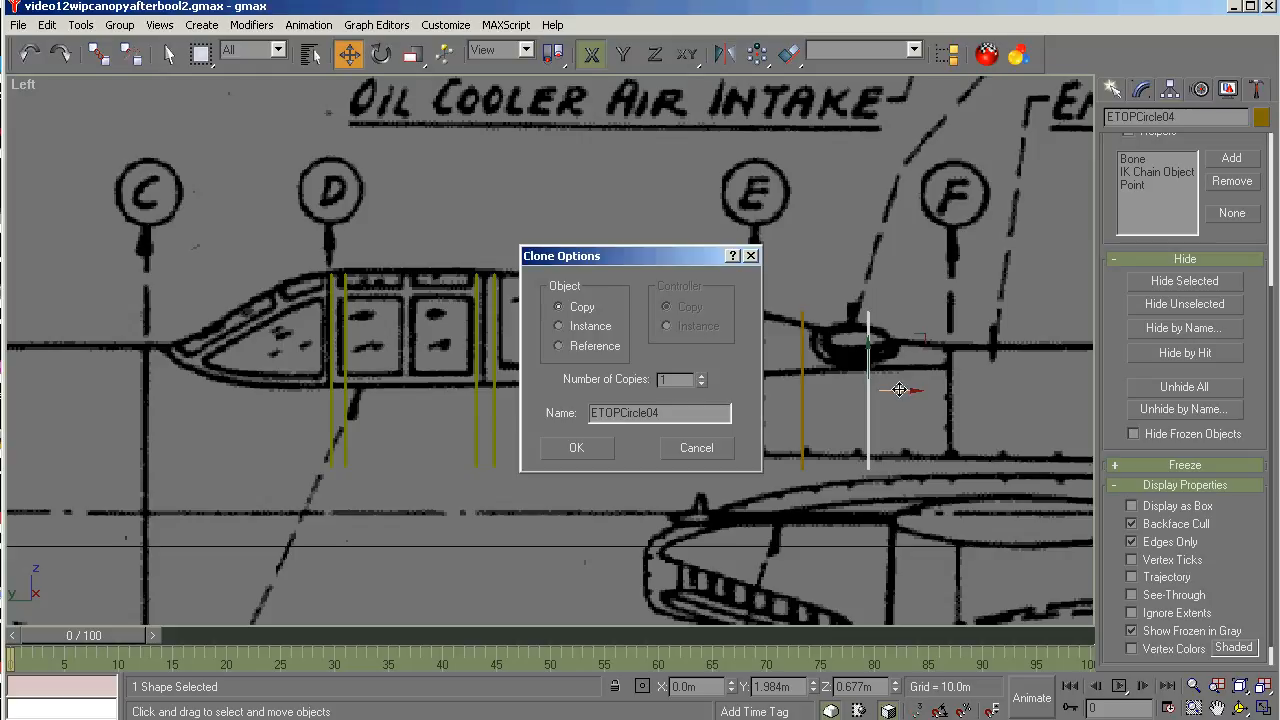
{"action": "left_click", "coordinate": [573, 446]}
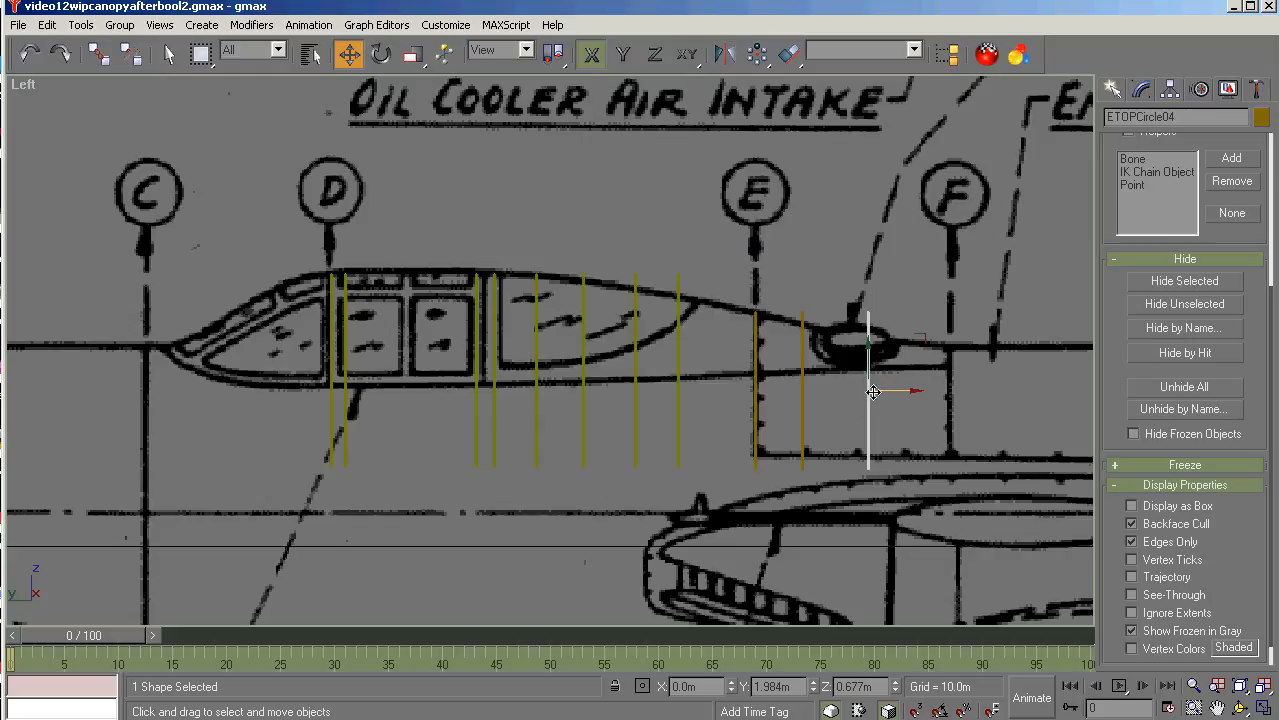
{"action": "left_click_drag", "start_coordinate": [884, 390], "coordinate": [965, 389]}
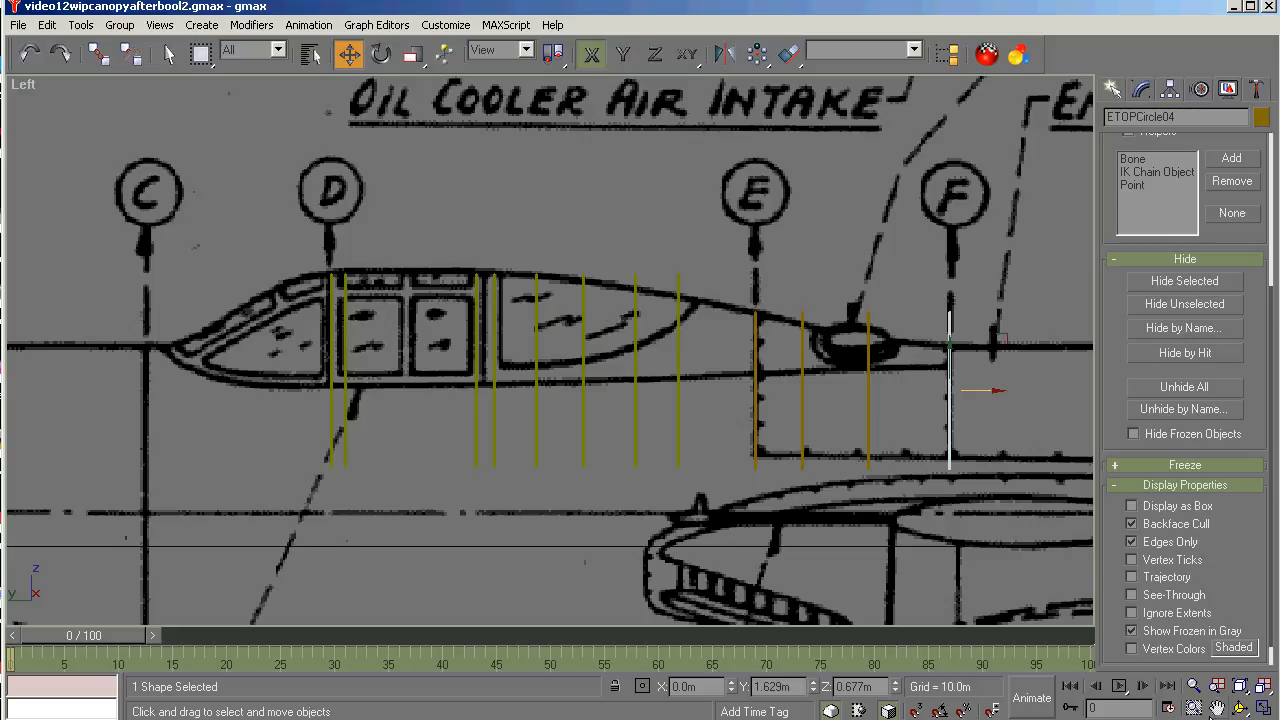
Scale DTOPCircle02, just aft of station D, up slightly with the Scale Transform Type-In so its top meets the canopy outline.
{"action": "left_click", "coordinate": [1218, 706]}
{"action": "left_click_drag", "start_coordinate": [579, 460], "coordinate": [664, 502]}
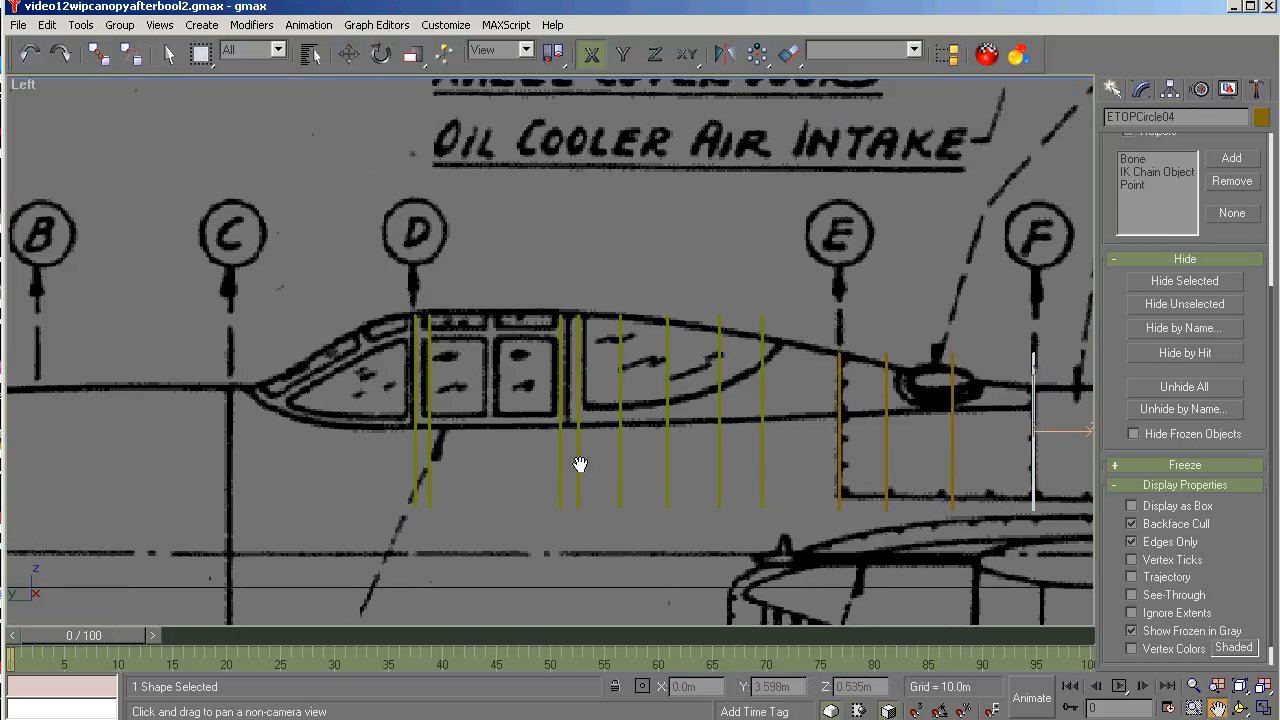
{"action": "scroll", "coordinate": [553, 424], "scroll_direction": "up", "scroll_amount": 2}
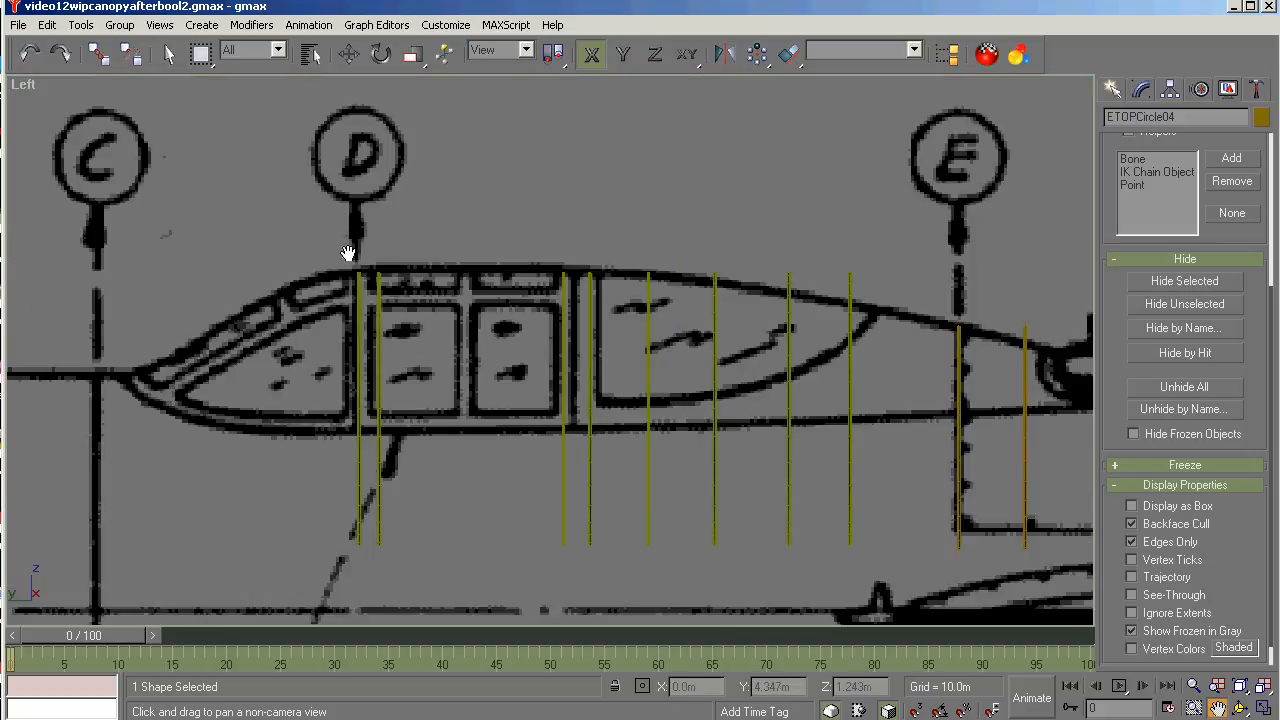
{"action": "key", "text": "w"}
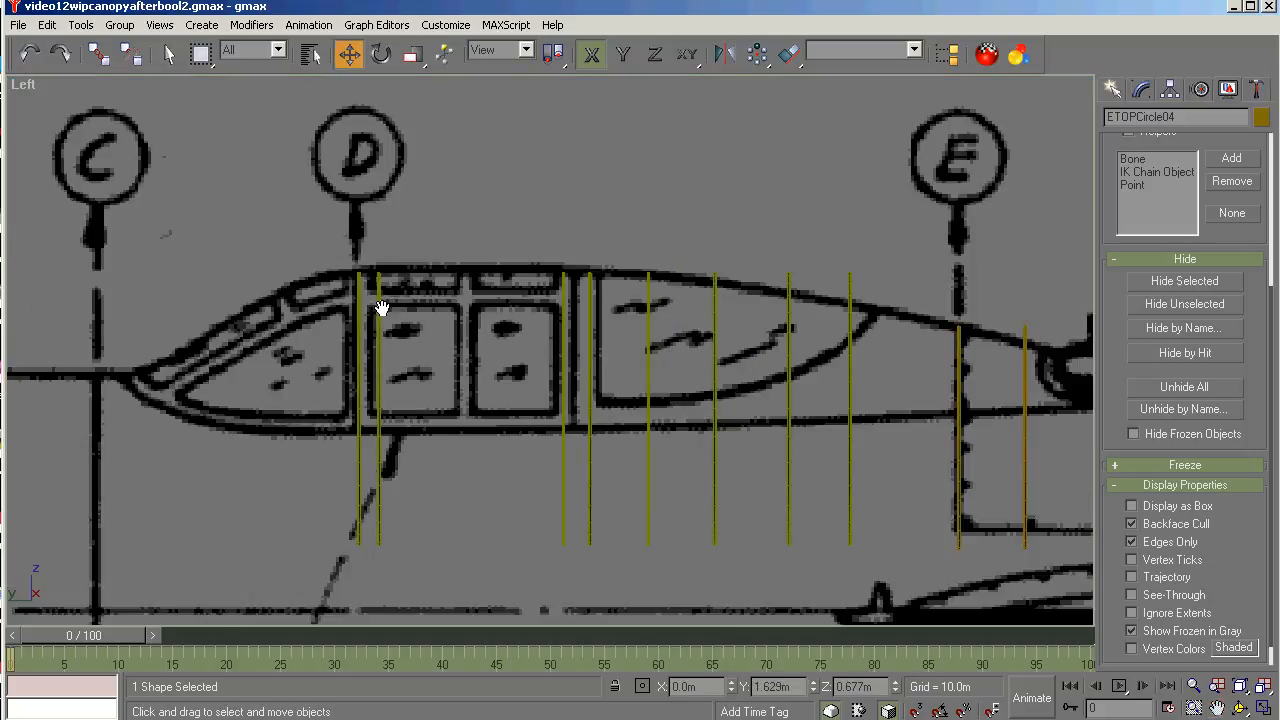
{"action": "left_click", "coordinate": [378, 301]}
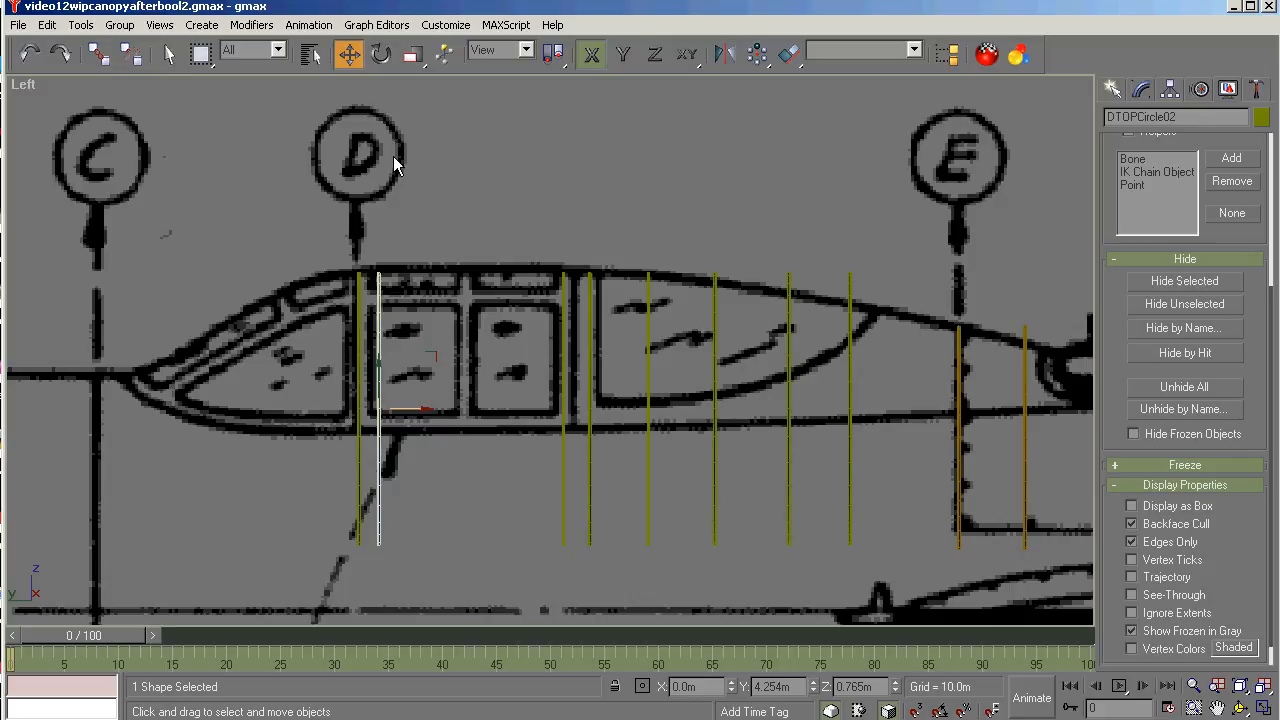
{"action": "left_click_drag", "start_coordinate": [412, 55], "coordinate": [415, 86]}
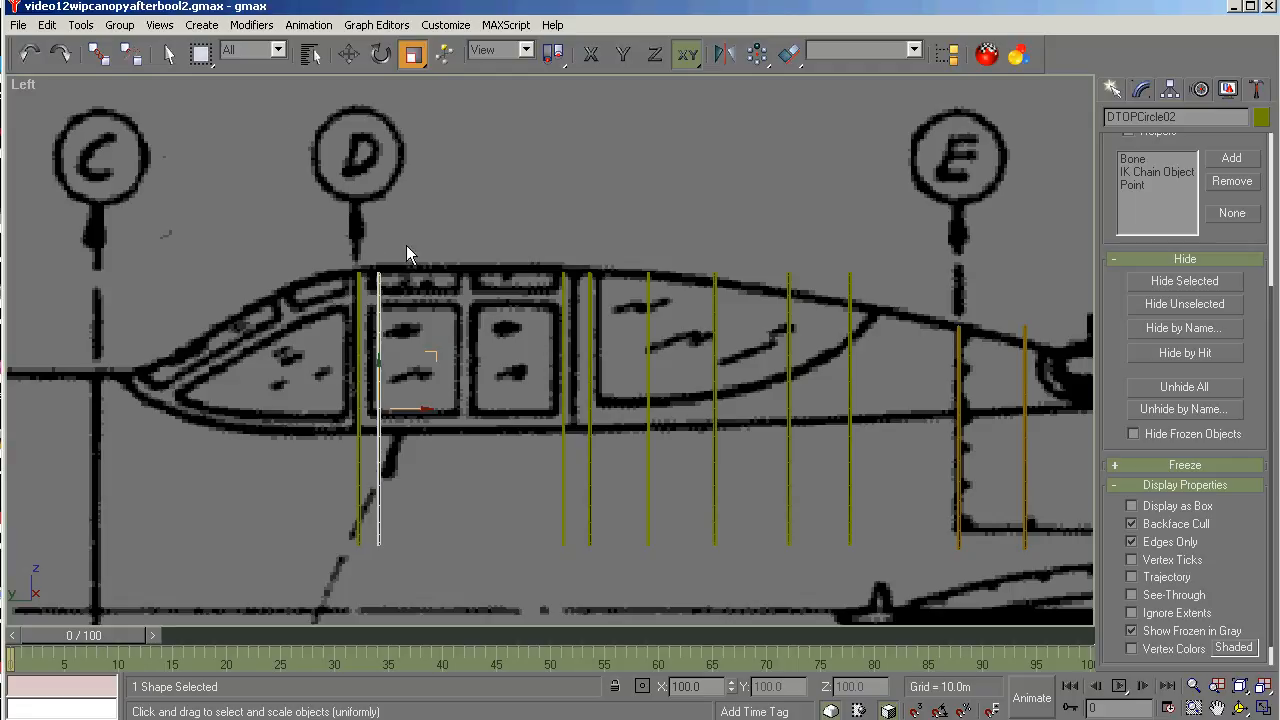
{"action": "right_click", "coordinate": [408, 58]}
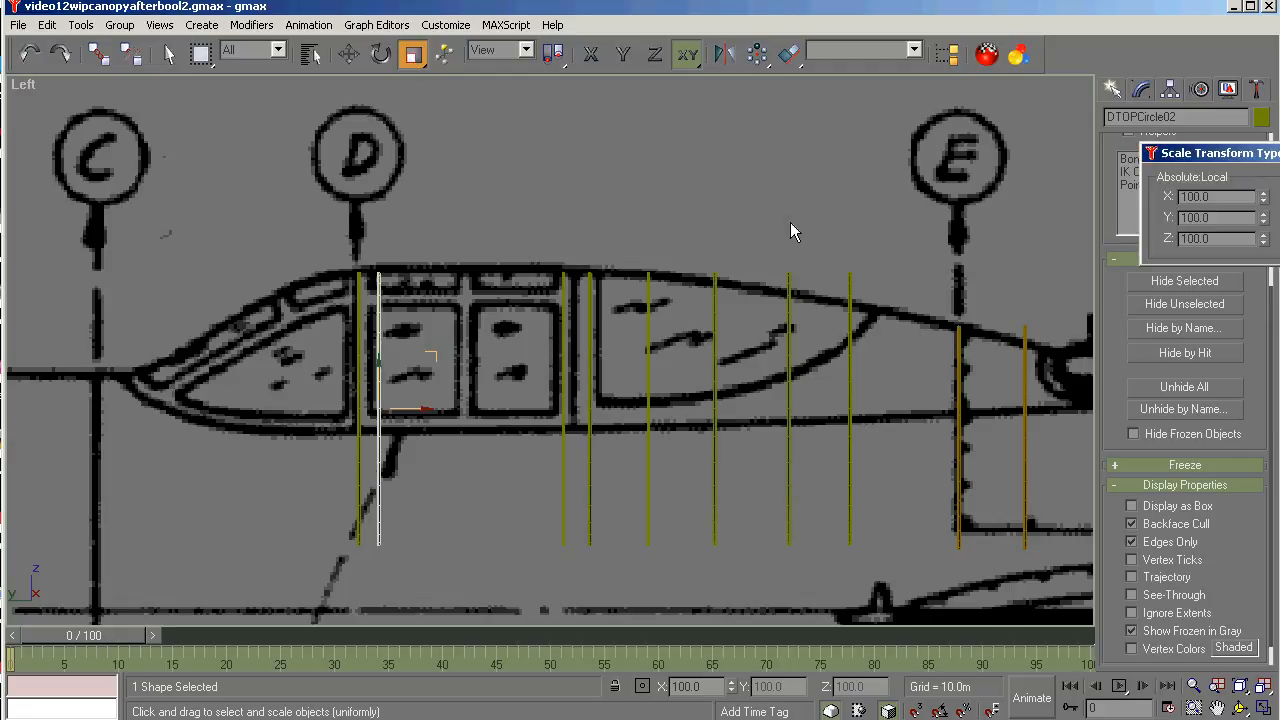
{"action": "left_click_drag", "start_coordinate": [1222, 162], "coordinate": [683, 126]}
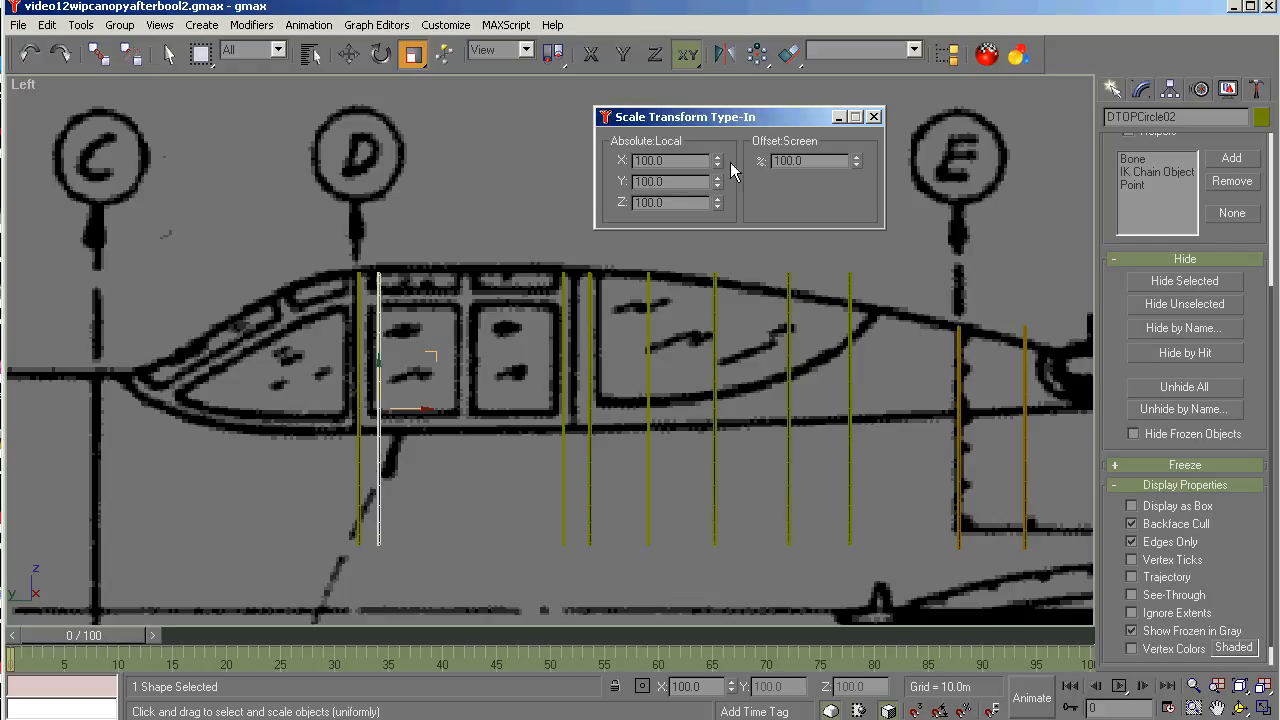
{"action": "left_click", "coordinate": [857, 158]}
{"action": "left_click_drag", "start_coordinate": [857, 166], "coordinate": [857, 166]}
{"action": "left_click", "coordinate": [874, 118]}
Delete the DTOPCircle section at the front edge of the frame aft of the square windows.
{"action": "left_click_drag", "start_coordinate": [537, 241], "coordinate": [600, 345]}
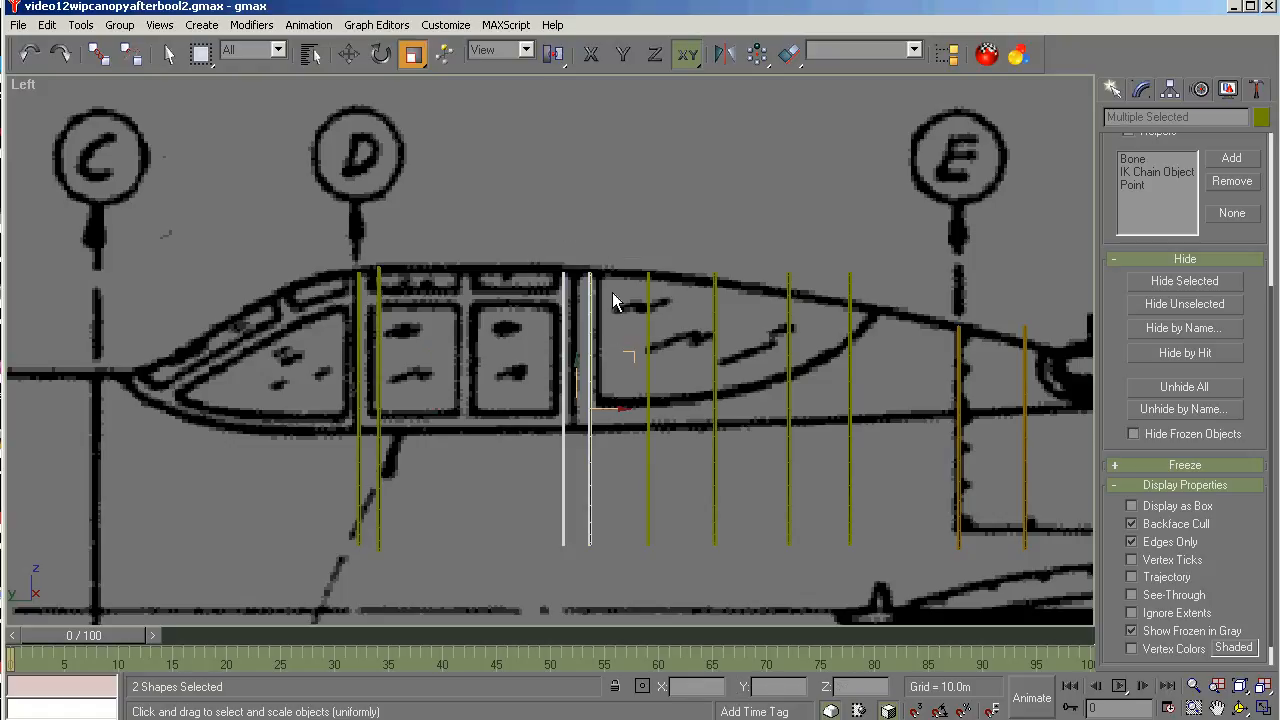
{"action": "left_click", "coordinate": [532, 241]}
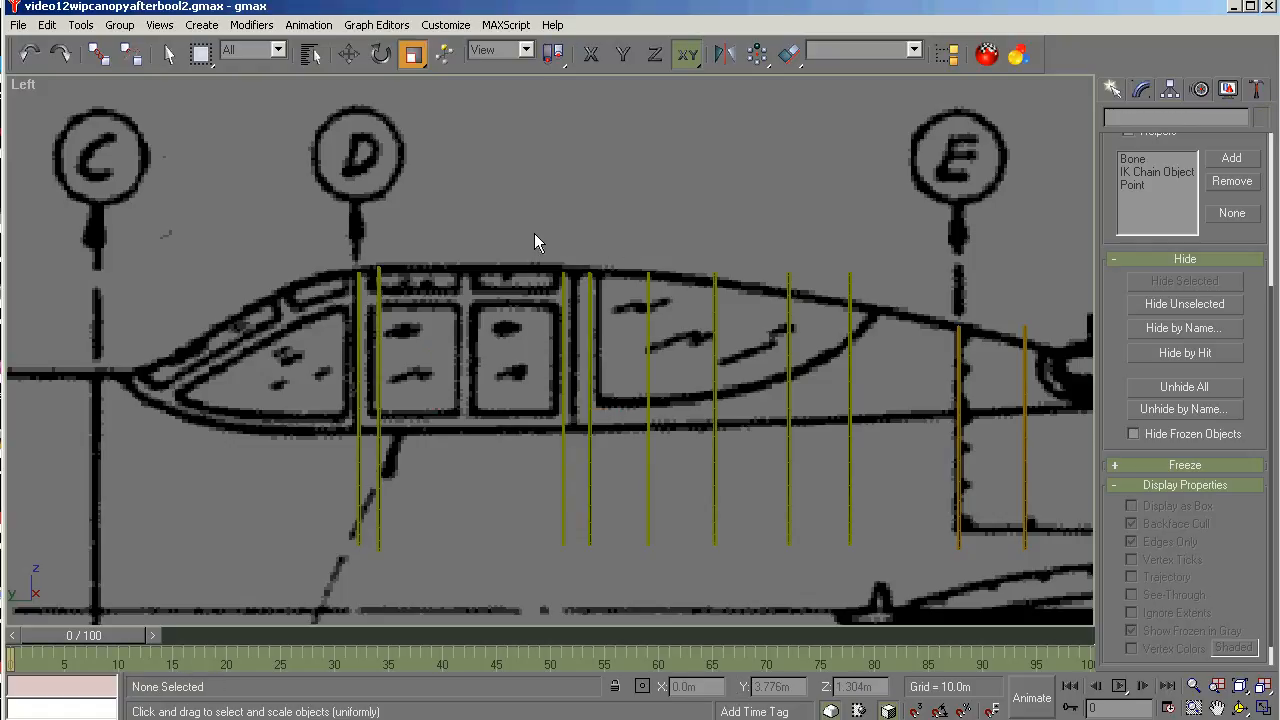
{"action": "left_click", "coordinate": [563, 307]}
{"action": "key", "text": "Delete"}
Clone DTOPCircle02 as a copy and move it to the rear edge of the square windows, at Y about 3.688 m.
{"action": "left_click", "coordinate": [379, 310]}
{"action": "key", "text": "w"}
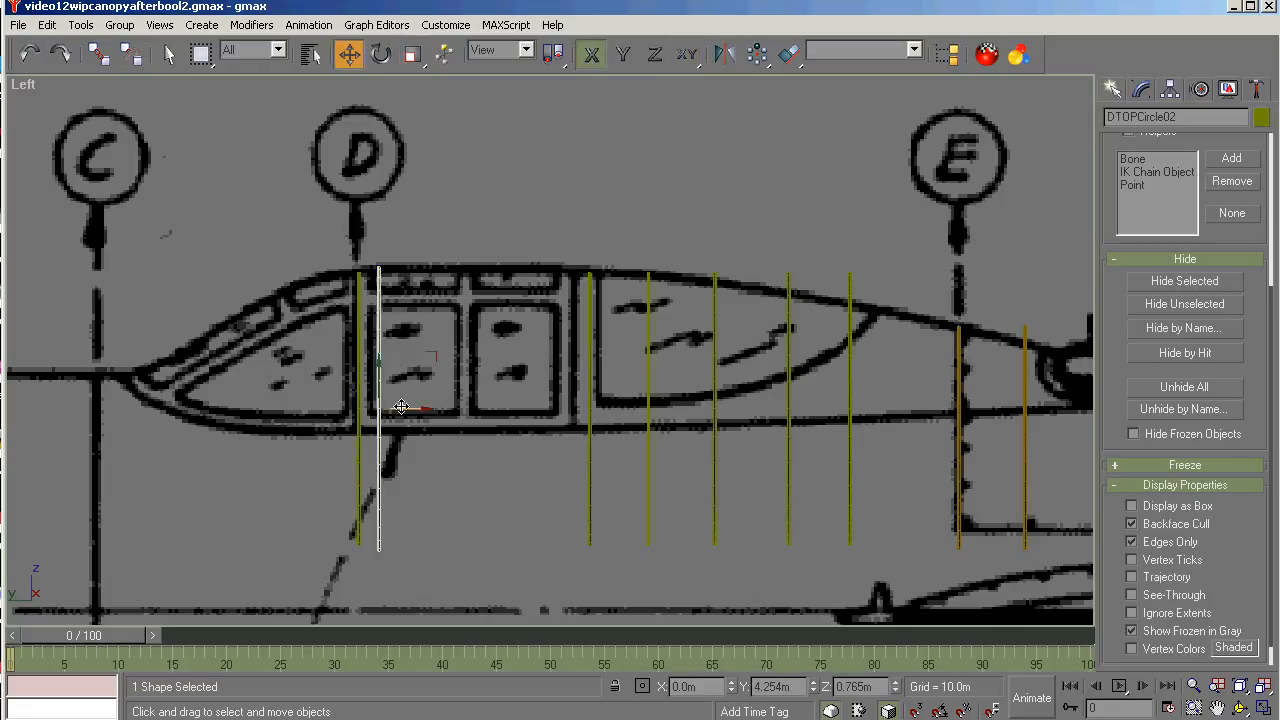
{"action": "key", "text": "ctrl+v"}
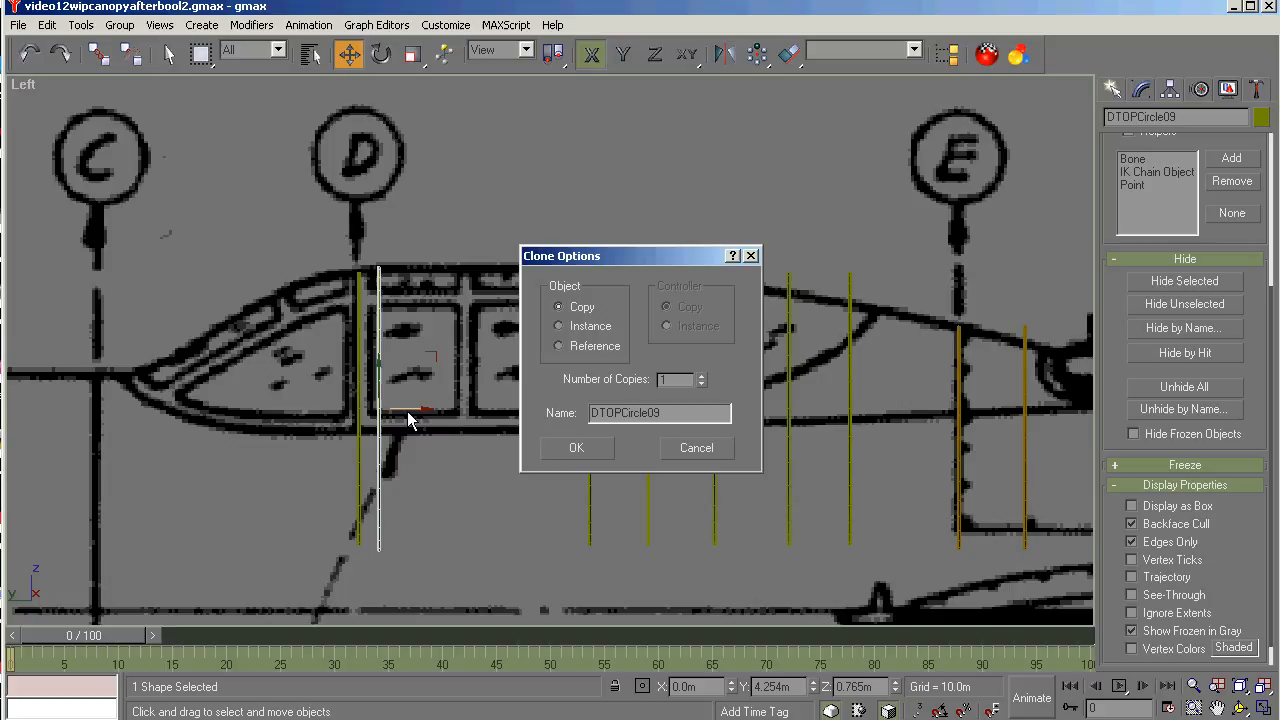
{"action": "left_click", "coordinate": [580, 448]}
{"action": "left_click_drag", "start_coordinate": [405, 411], "coordinate": [592, 408]}
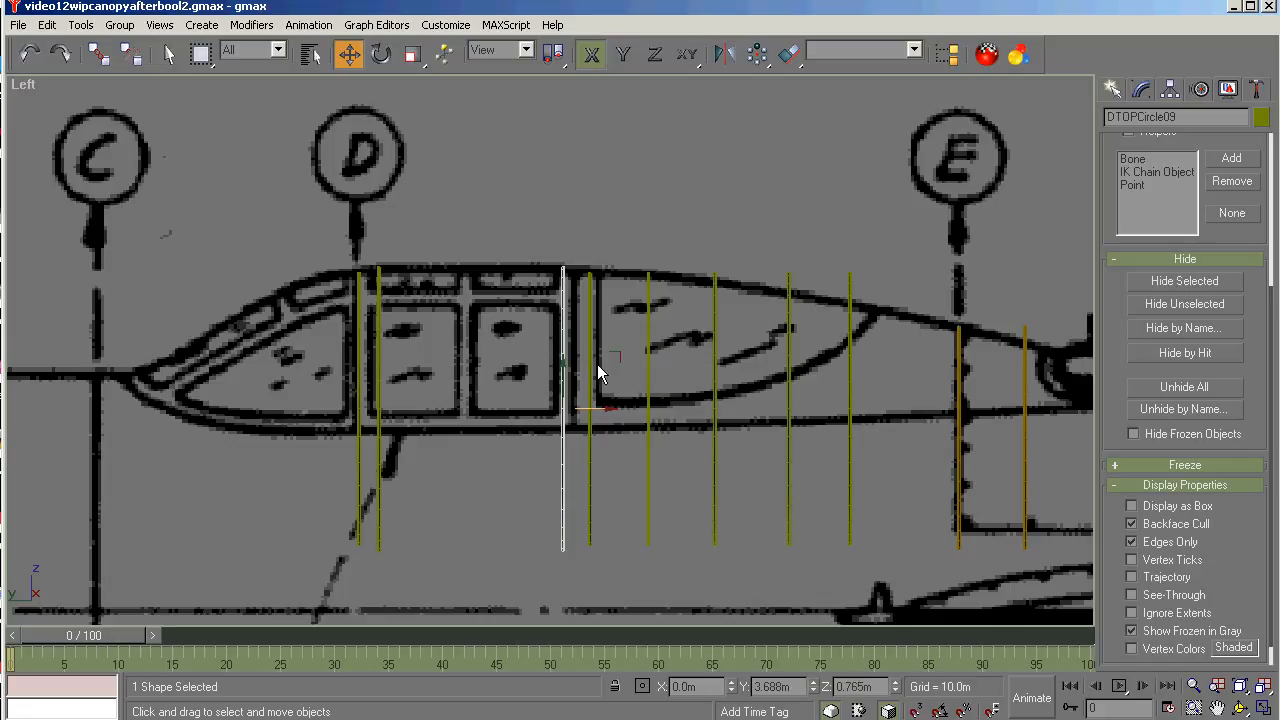
Scale DTOPCircle04, at the front edge of the rear canopy glass, uniformly to about 102.93% to meet the canopy outline.
{"action": "left_click", "coordinate": [590, 362]}
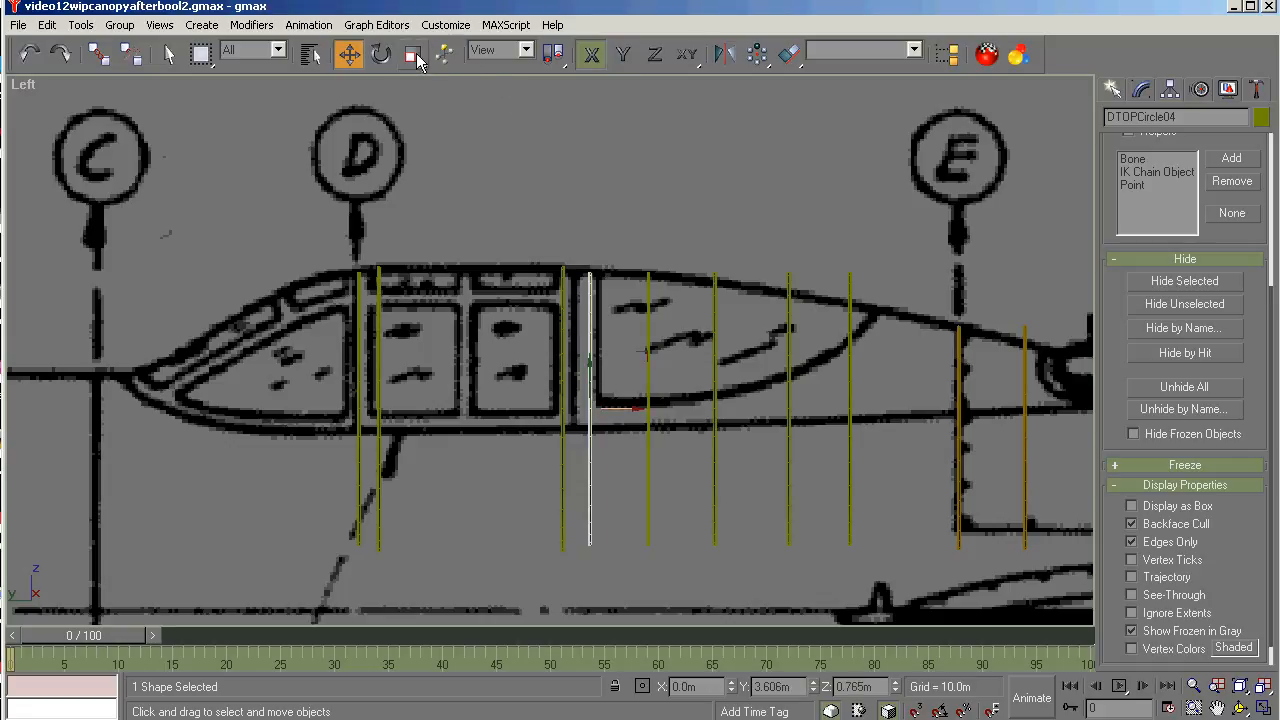
{"action": "left_click", "coordinate": [414, 55]}
{"action": "right_click", "coordinate": [414, 55]}
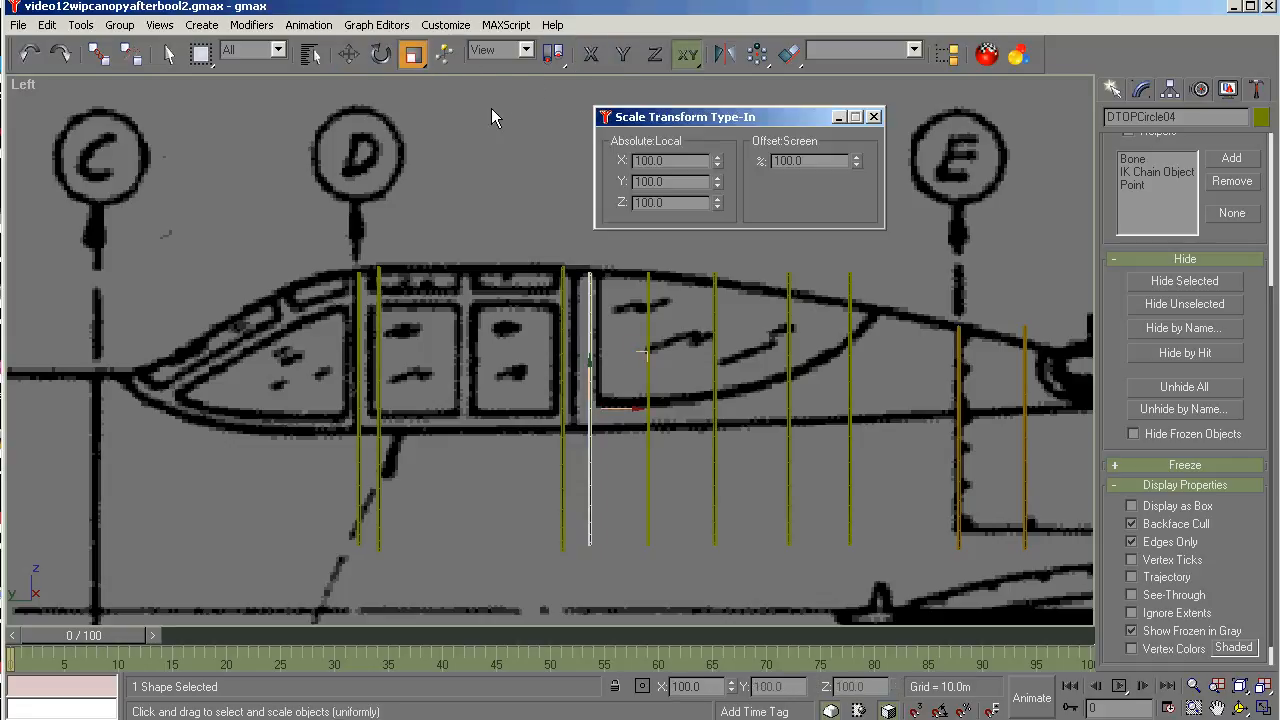
{"action": "left_click", "coordinate": [856, 157]}
{"action": "left_click", "coordinate": [856, 157]}
{"action": "left_click", "coordinate": [857, 156]}
{"action": "left_click", "coordinate": [857, 156]}
{"action": "left_click", "coordinate": [856, 157]}
{"action": "left_click", "coordinate": [856, 157]}
{"action": "left_click", "coordinate": [856, 157]}
{"action": "left_click", "coordinate": [856, 157]}
{"action": "left_click", "coordinate": [856, 157]}
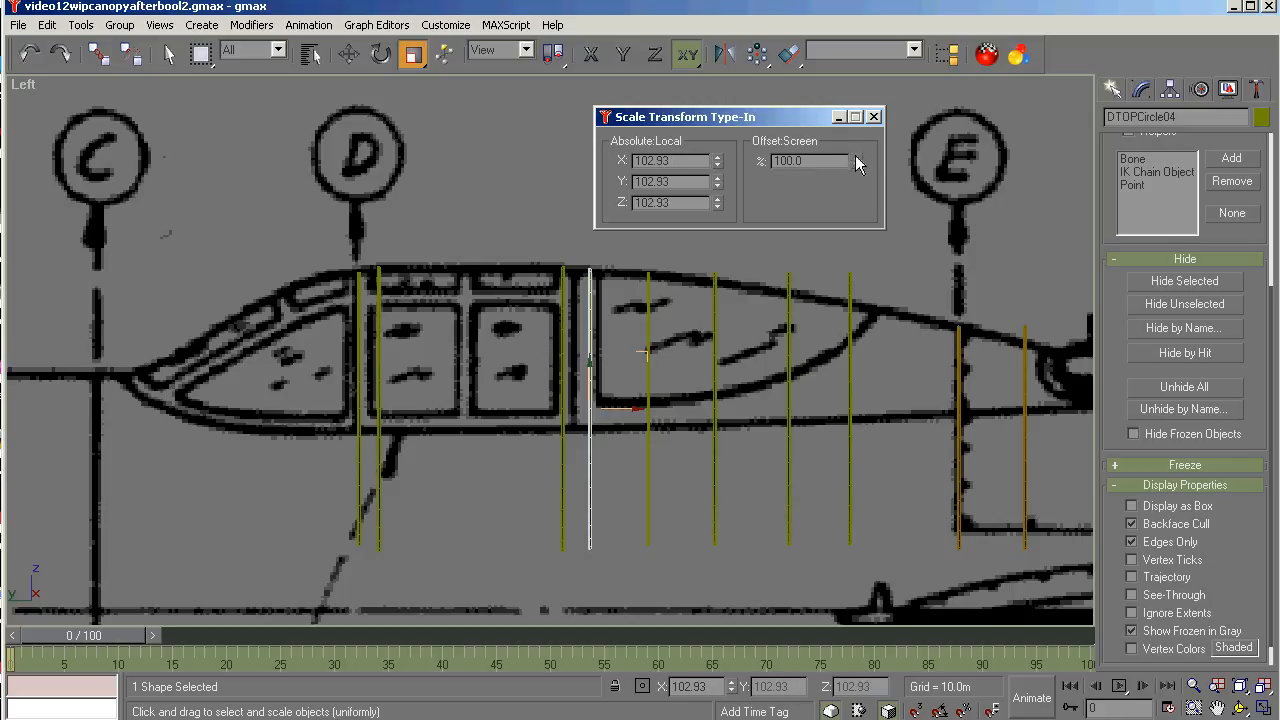
Scale DTOPCircle06, in the middle of the rear canopy glass, uniformly down to about 94% to fit the sloping outline.
{"action": "left_click", "coordinate": [715, 291]}
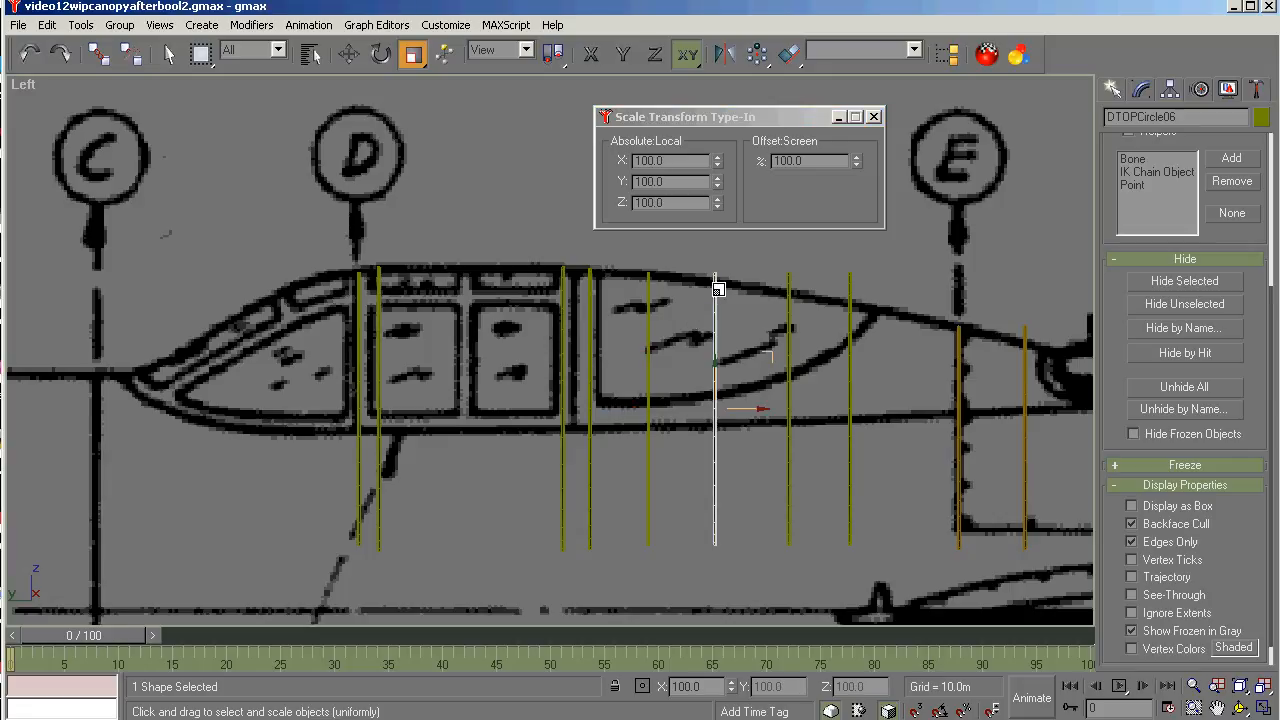
{"action": "left_click", "coordinate": [856, 166]}
{"action": "left_click", "coordinate": [856, 166]}
{"action": "left_click", "coordinate": [856, 166]}
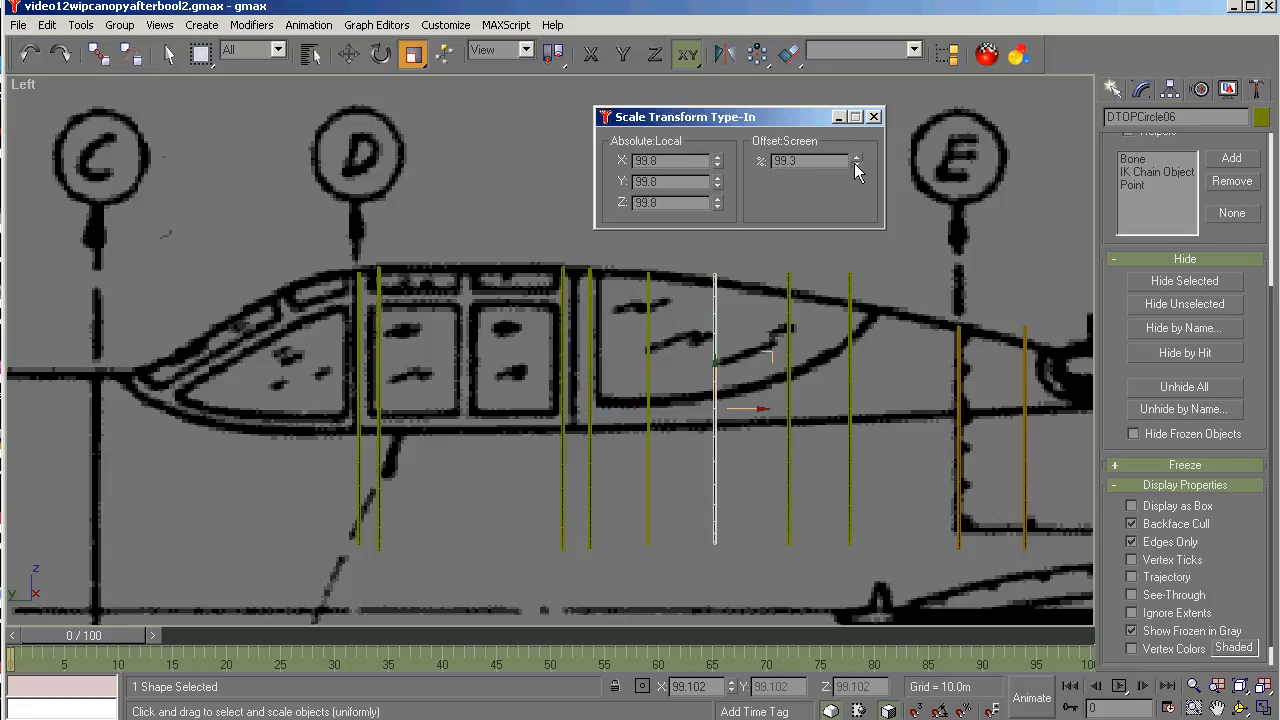
{"action": "left_click", "coordinate": [856, 166]}
{"action": "left_click", "coordinate": [856, 166]}
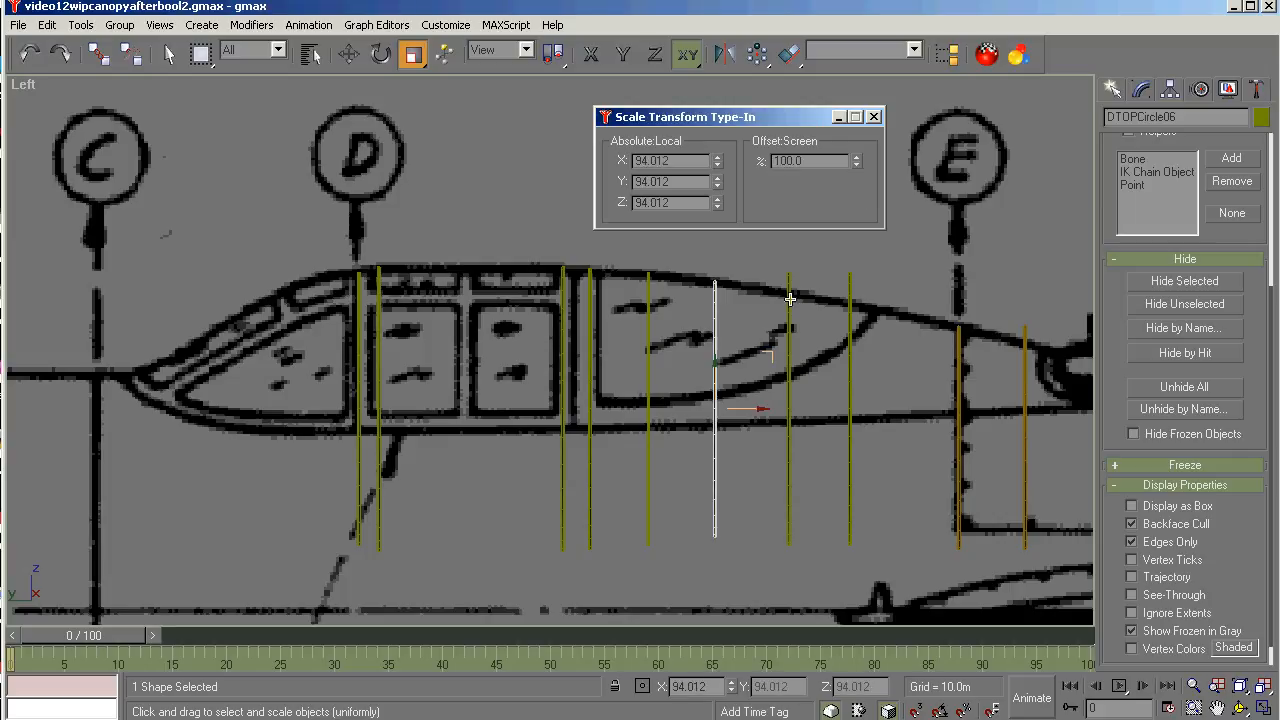
Scale DTOPCircle07, the next section aft in the rear glass, uniformly down to 85.6% so its top meets the outline.
{"action": "left_click", "coordinate": [790, 300]}
{"action": "left_click", "coordinate": [856, 166]}
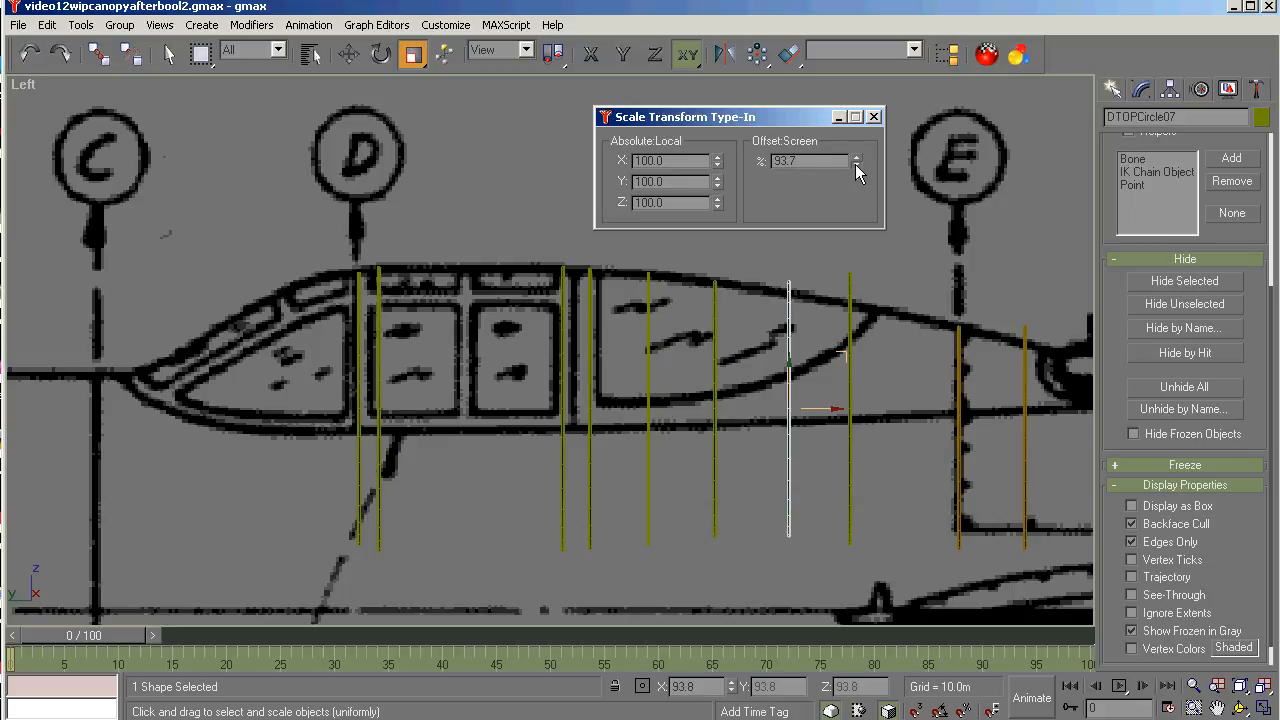
{"action": "left_click_drag", "start_coordinate": [856, 166], "coordinate": [856, 166]}
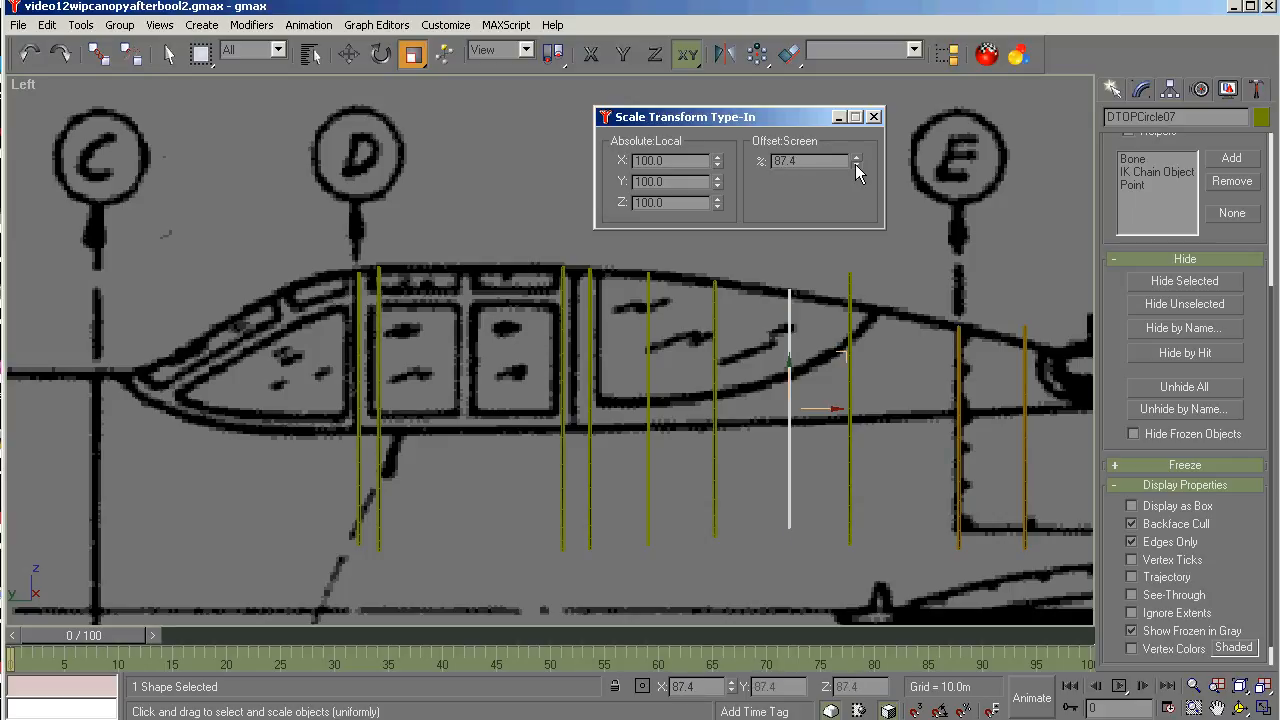
{"action": "left_click_drag", "start_coordinate": [856, 170], "coordinate": [856, 170]}
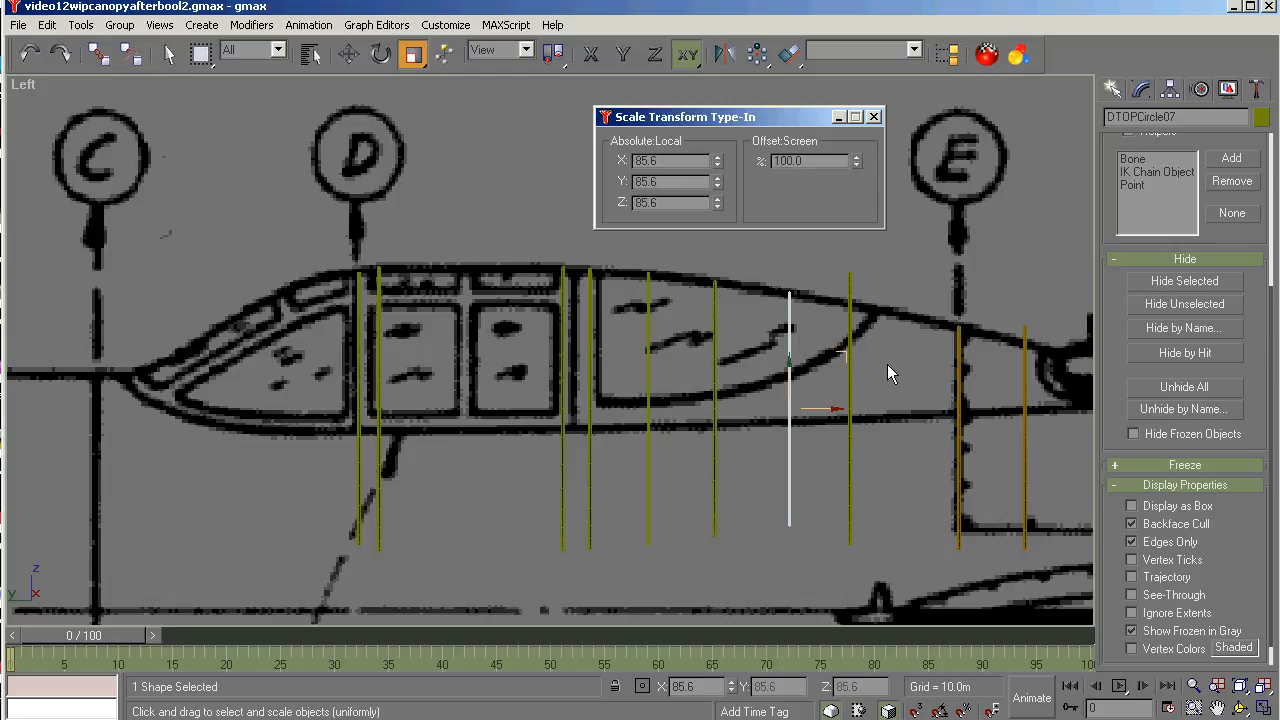
Scale DTOPCircle08 uniformly to 78.125% and ETOPCircle01 at station E to 101.2% to meet the canopy outline.
{"action": "left_click", "coordinate": [848, 310]}
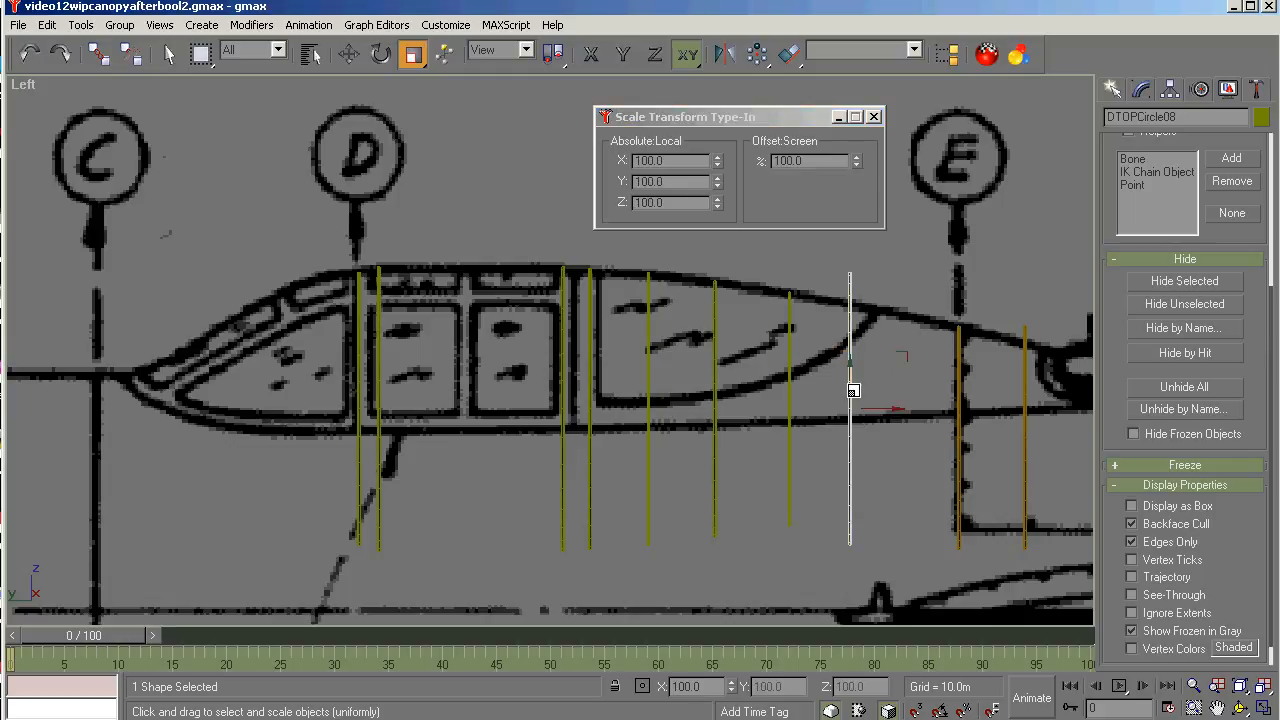
{"action": "left_click_drag", "start_coordinate": [854, 392], "coordinate": [851, 421]}
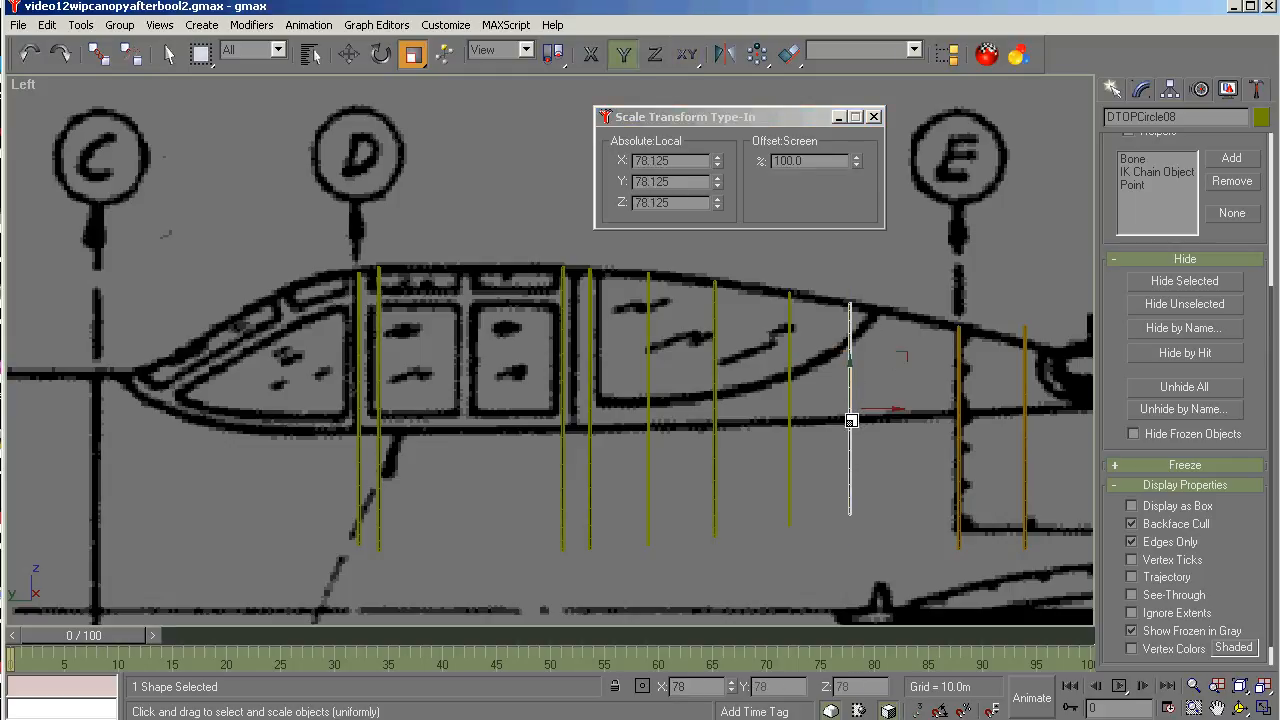
{"action": "left_click", "coordinate": [958, 345]}
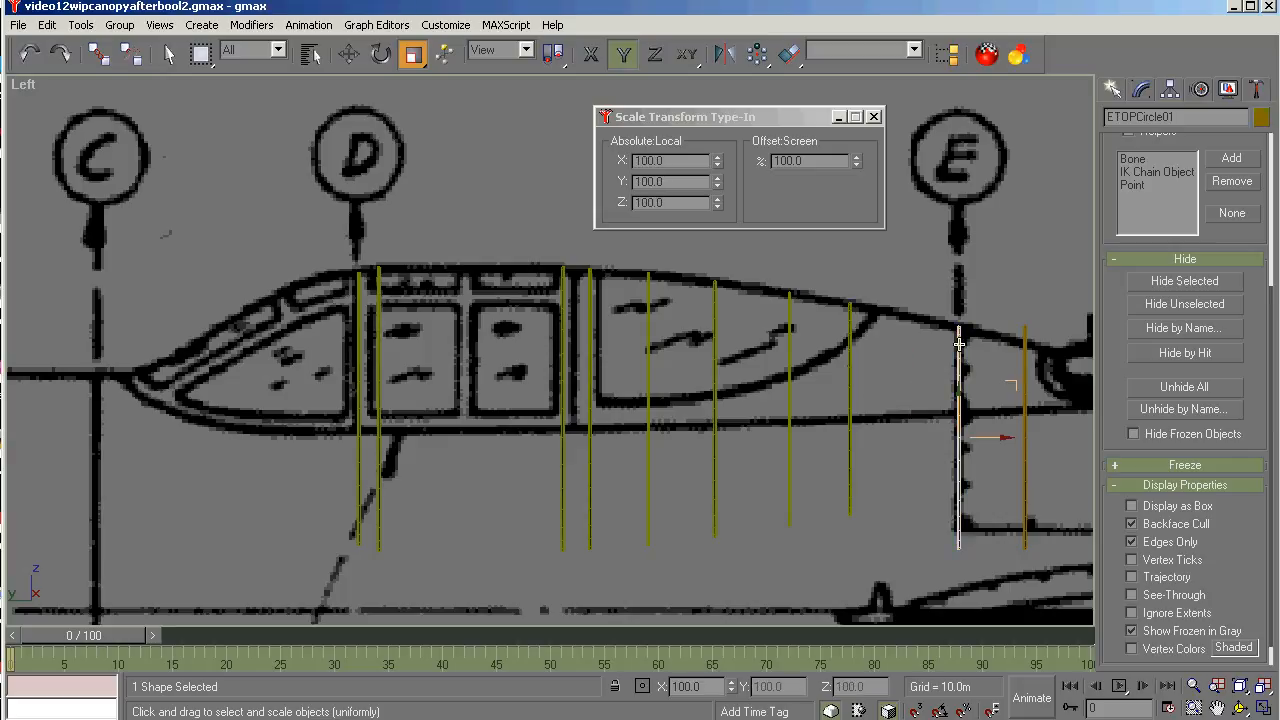
{"action": "left_click", "coordinate": [856, 157]}
{"action": "left_click_drag", "start_coordinate": [857, 163], "coordinate": [860, 178]}
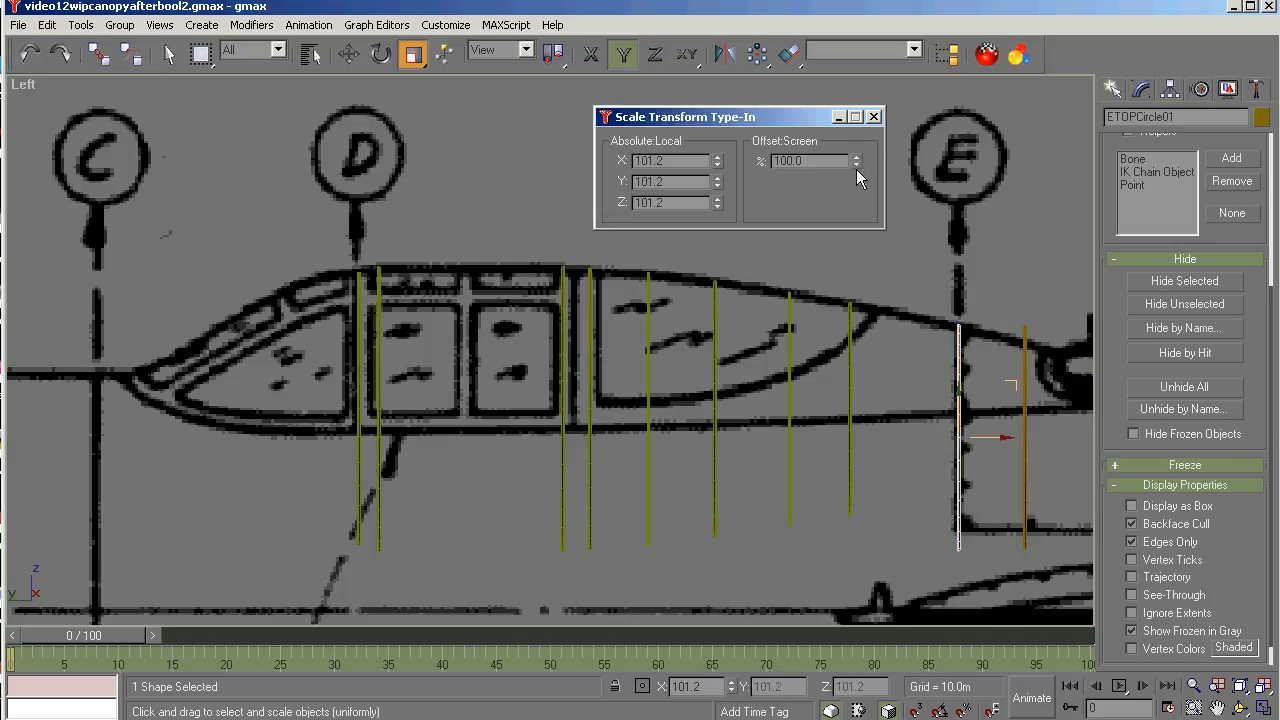
Scale ETOPCircle02, just aft of station E, uniformly to 85.47% and ETOPCircle03 at the air intake to about 66.2%.
{"action": "left_click", "coordinate": [1019, 350]}
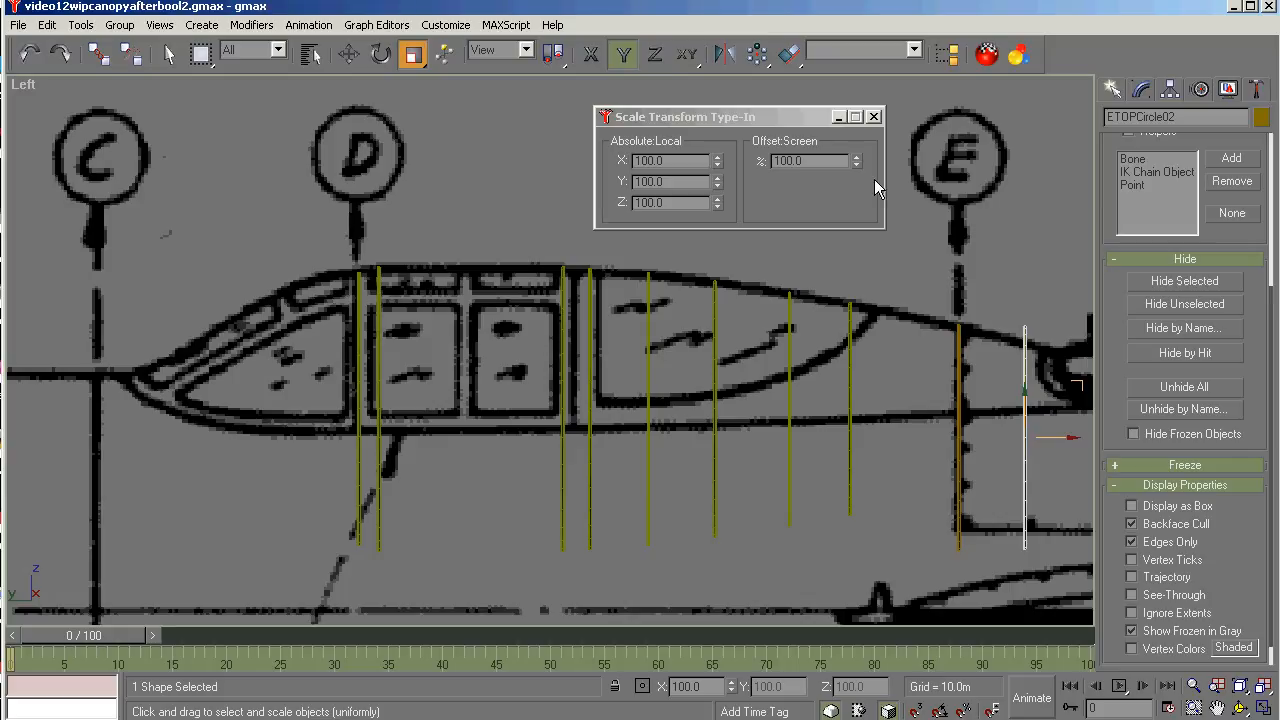
{"action": "left_click_drag", "start_coordinate": [1023, 403], "coordinate": [1022, 424]}
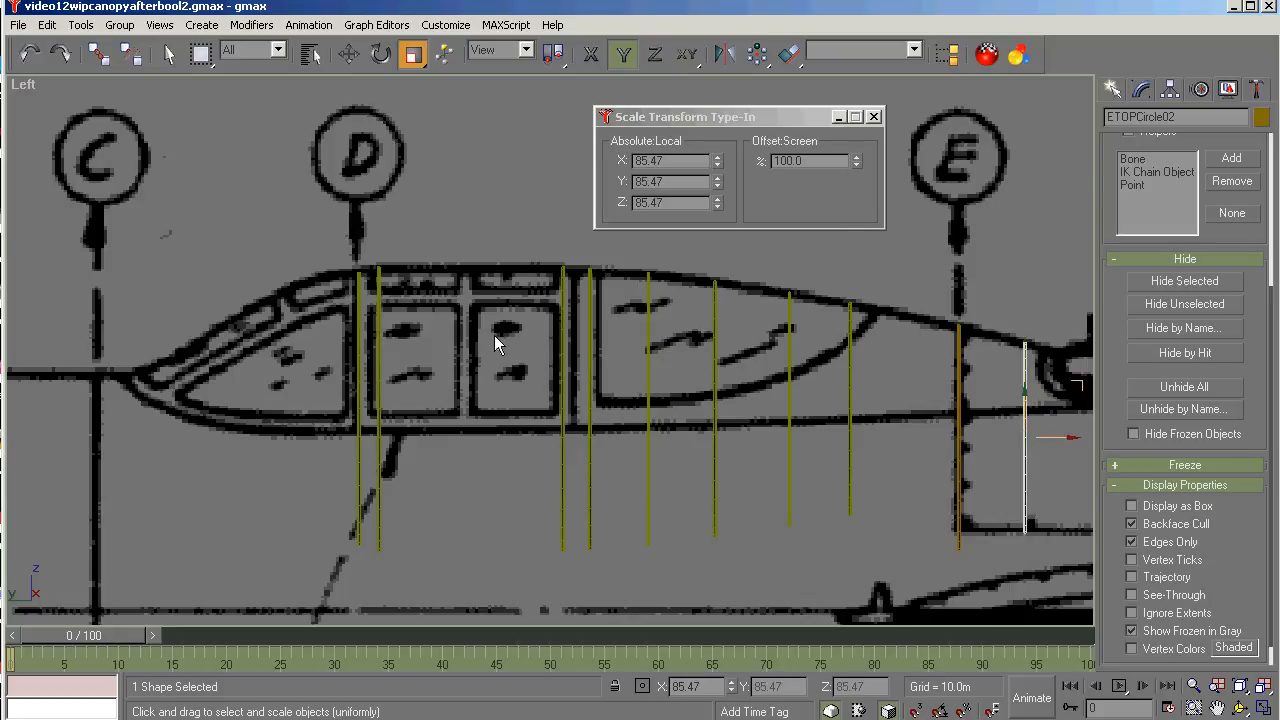
{"action": "scroll", "coordinate": [494, 335], "scroll_direction": "down", "scroll_amount": 3}
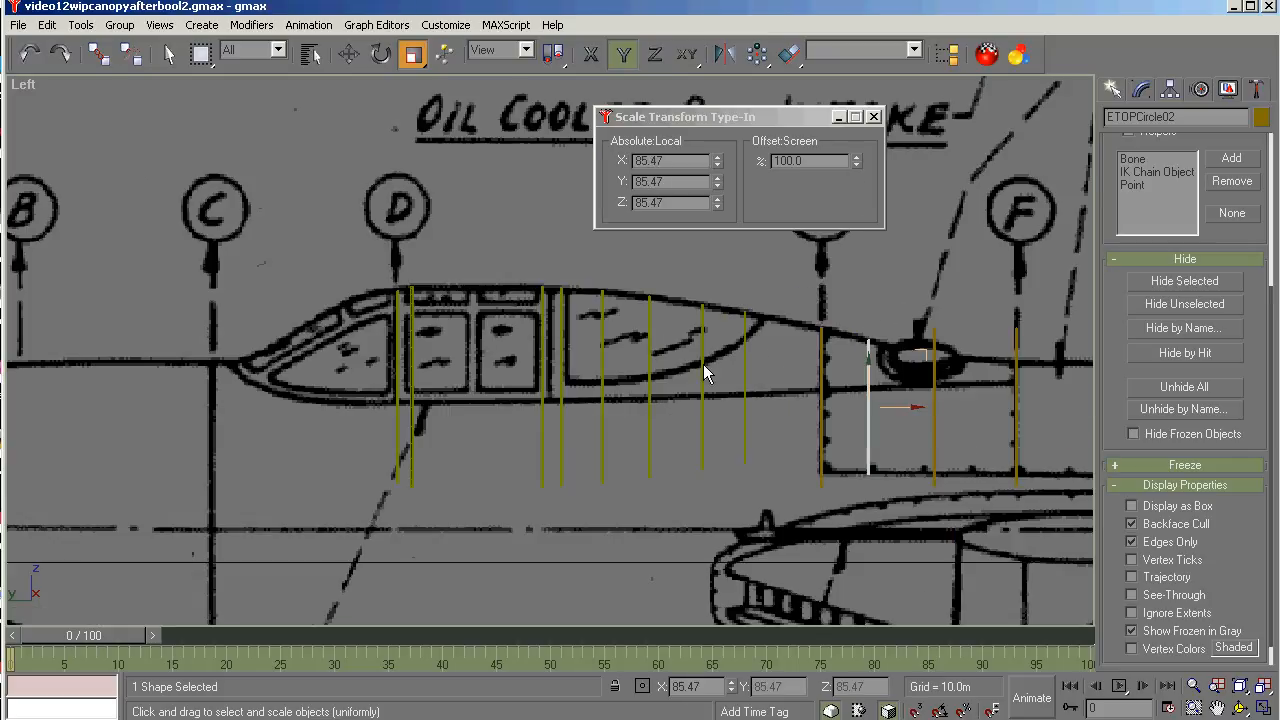
{"action": "left_click", "coordinate": [930, 373]}
{"action": "left_click", "coordinate": [934, 380]}
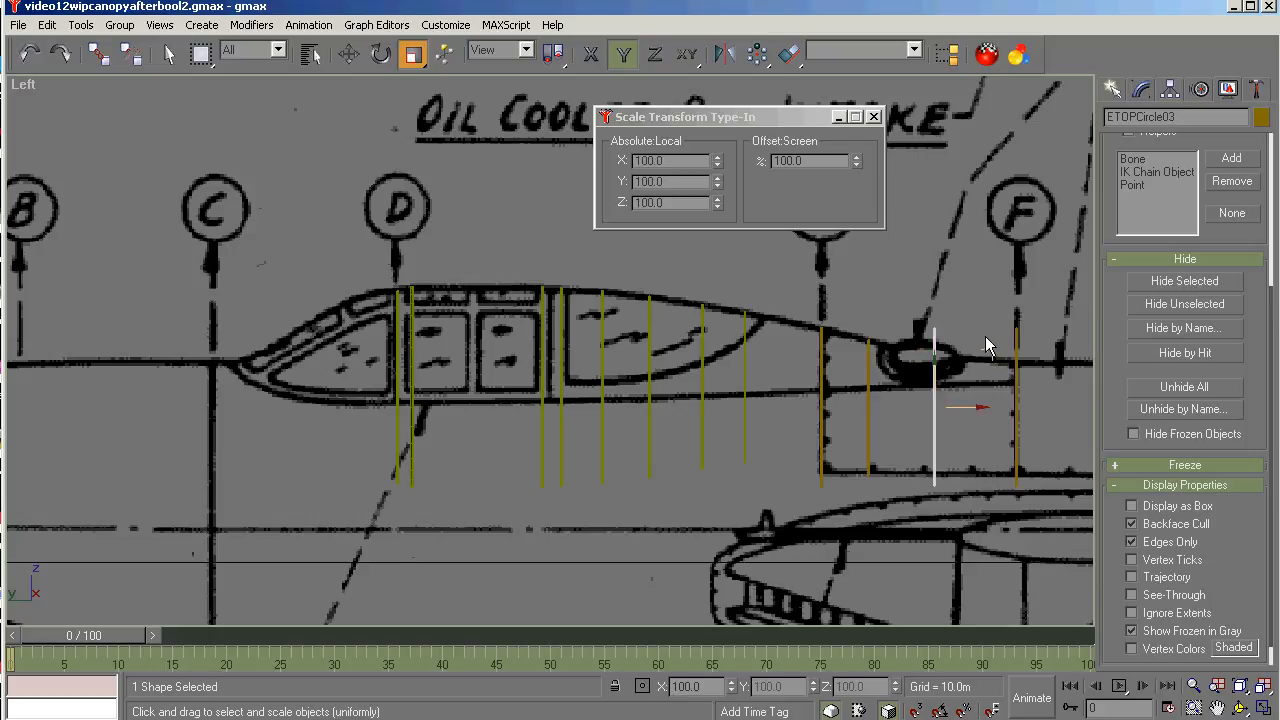
{"action": "scroll", "coordinate": [986, 345], "scroll_direction": "up", "scroll_amount": 4}
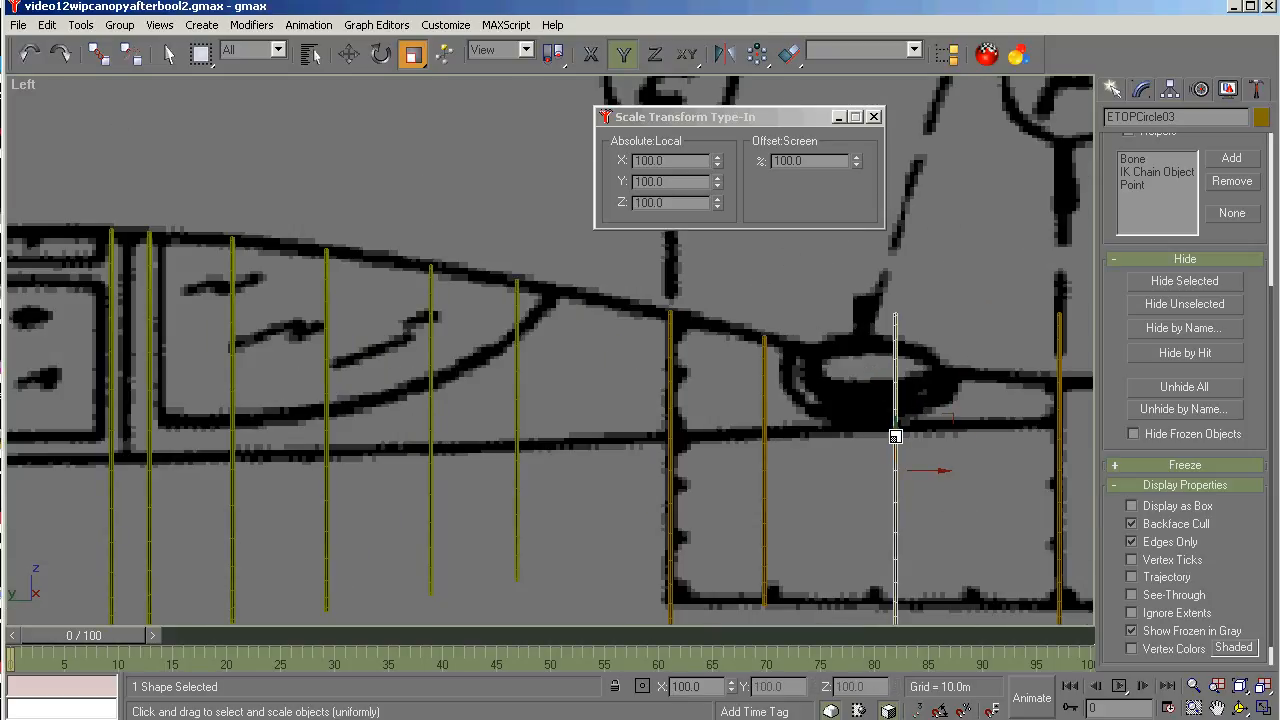
{"action": "left_click_drag", "start_coordinate": [897, 436], "coordinate": [889, 487]}
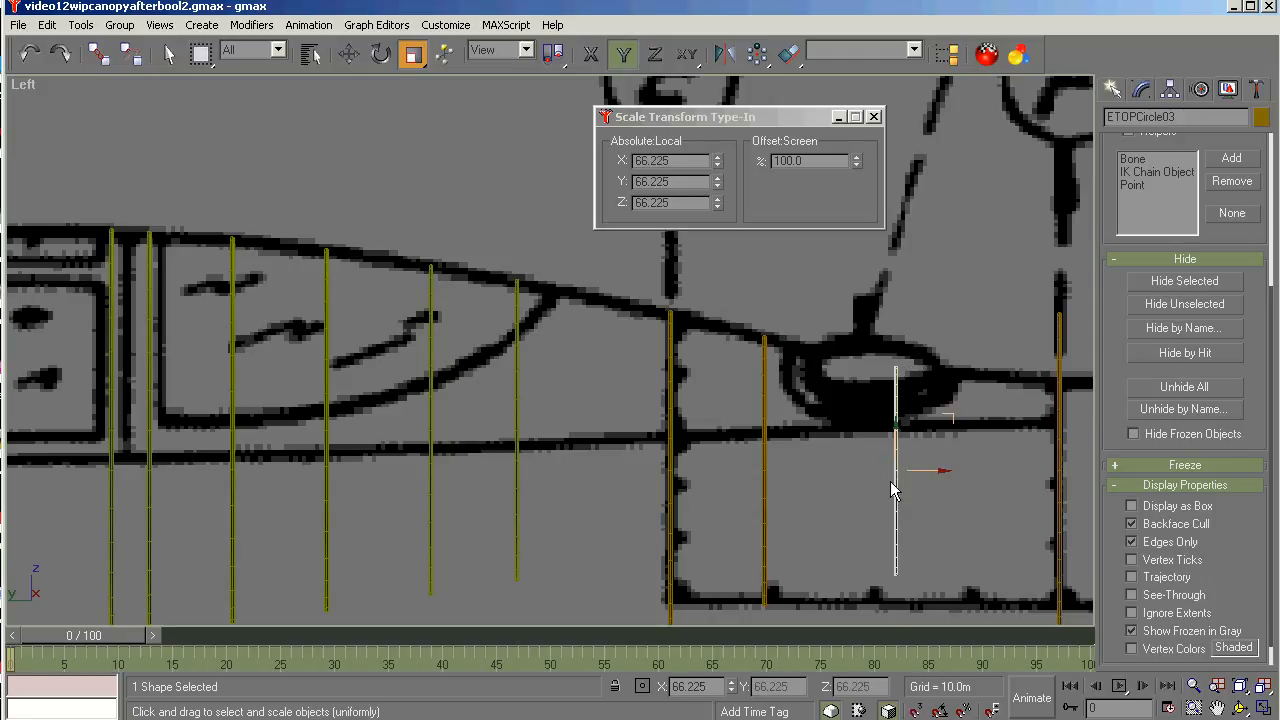
Scale ETOPCircle04 at station F uniformly to about 60.6% to meet the outline, and close the scale type-in dialog.
{"action": "left_click", "coordinate": [1059, 405]}
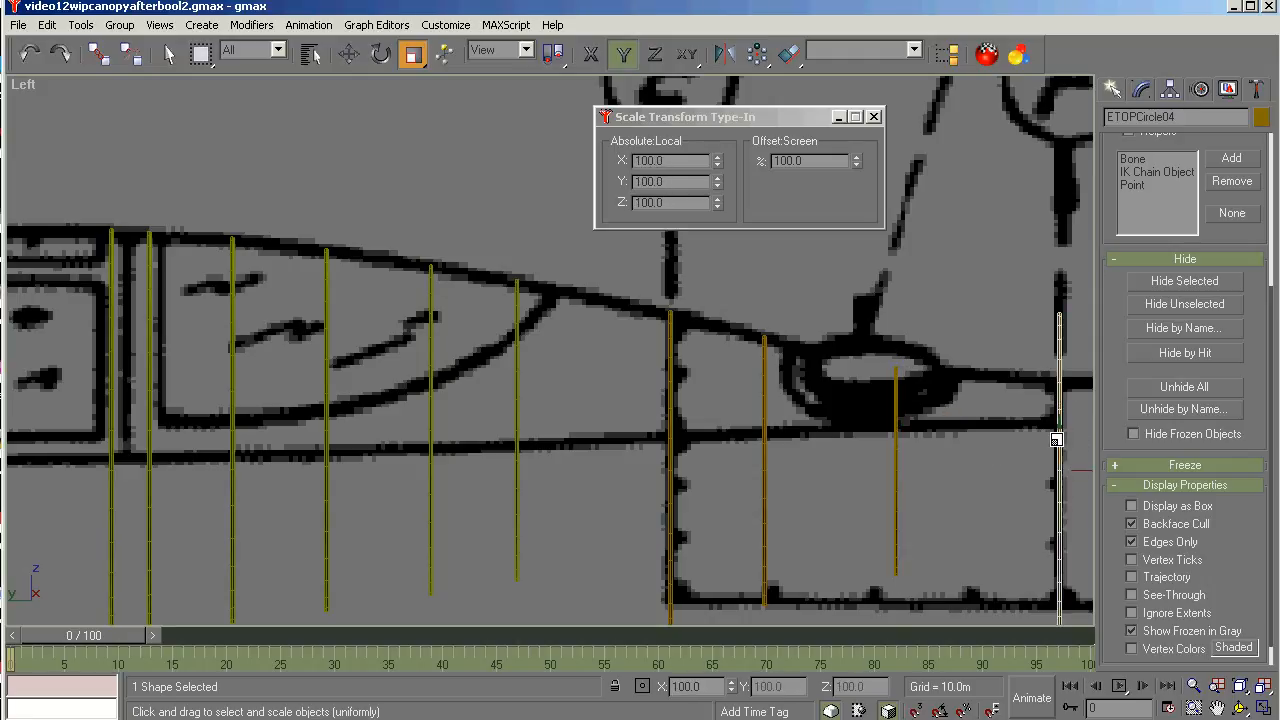
{"action": "left_click_drag", "start_coordinate": [1060, 437], "coordinate": [1052, 502]}
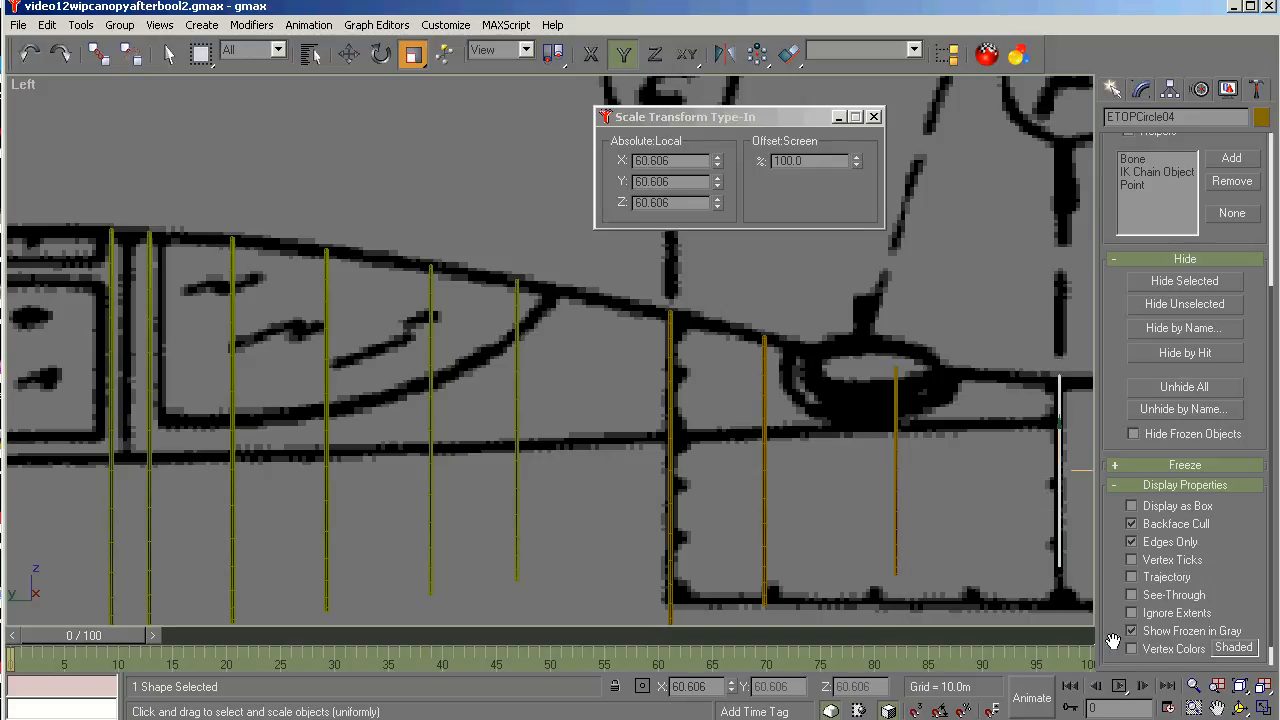
{"action": "left_click", "coordinate": [1214, 708]}
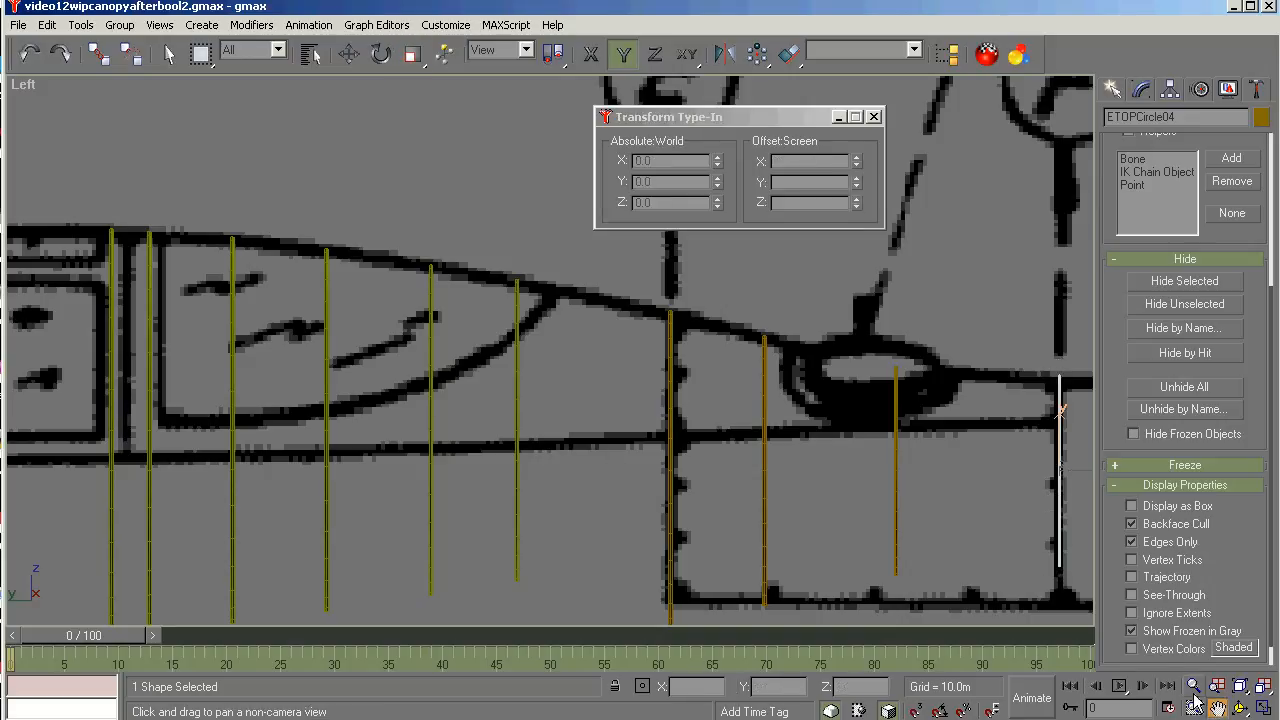
{"action": "left_click_drag", "start_coordinate": [908, 498], "coordinate": [697, 457]}
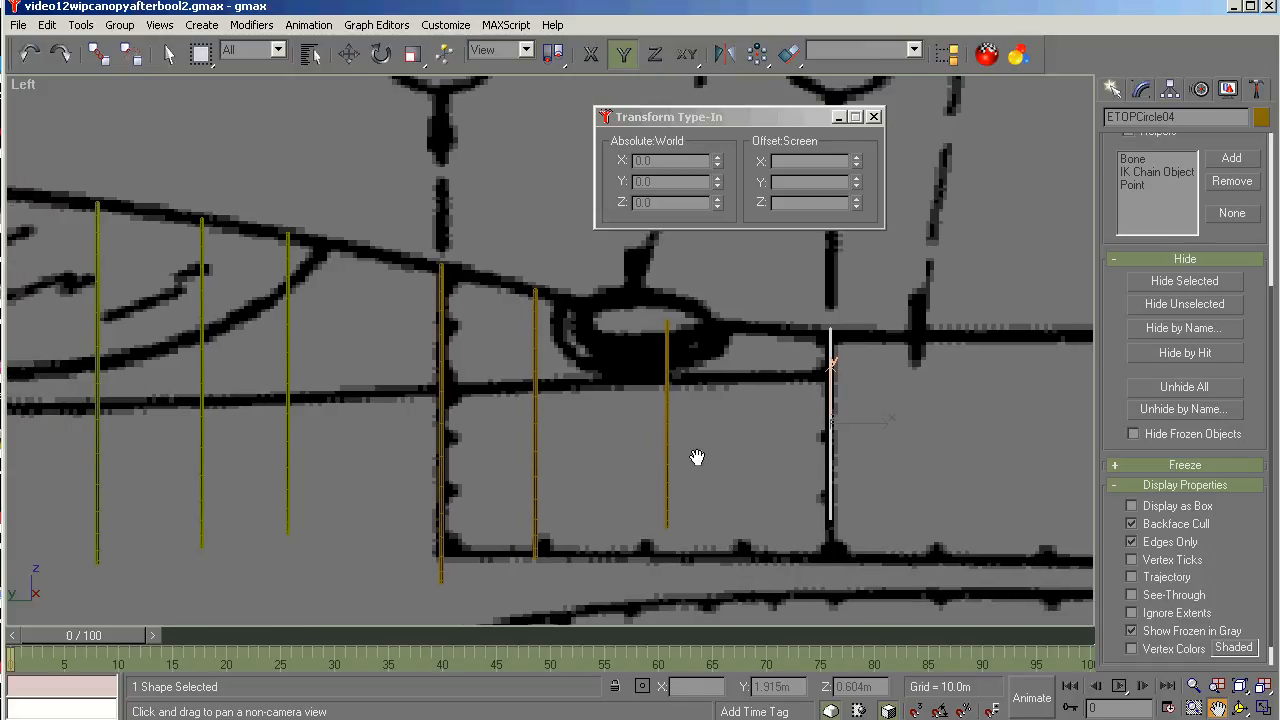
{"action": "left_click", "coordinate": [873, 116]}
Convert DTOPCircle01, the foremost section at station D, to an editable spline and bring up its Geometry attach options.
{"action": "left_click_drag", "start_coordinate": [971, 244], "coordinate": [975, 246]}
{"action": "scroll", "coordinate": [975, 246], "scroll_direction": "down", "scroll_amount": 5}
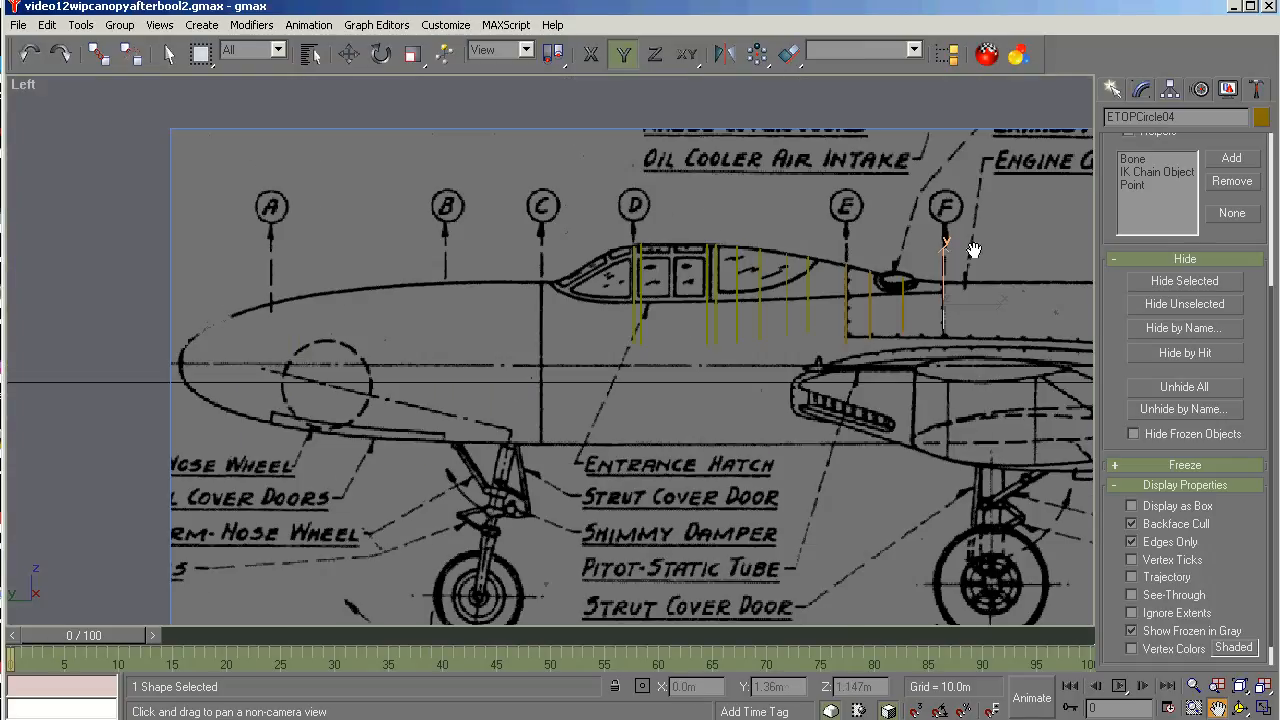
{"action": "scroll", "coordinate": [645, 314], "scroll_direction": "up", "scroll_amount": 5}
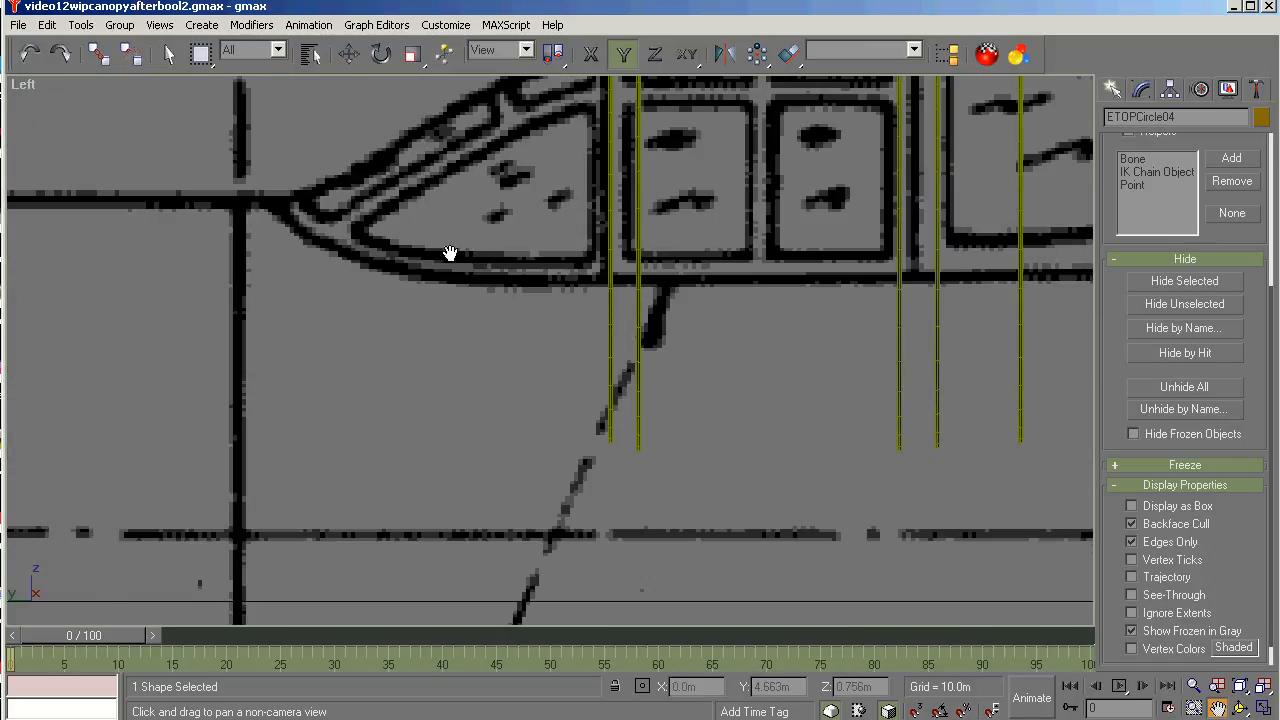
{"action": "scroll", "coordinate": [449, 254], "scroll_direction": "down", "scroll_amount": 1}
{"action": "key", "text": "r"}
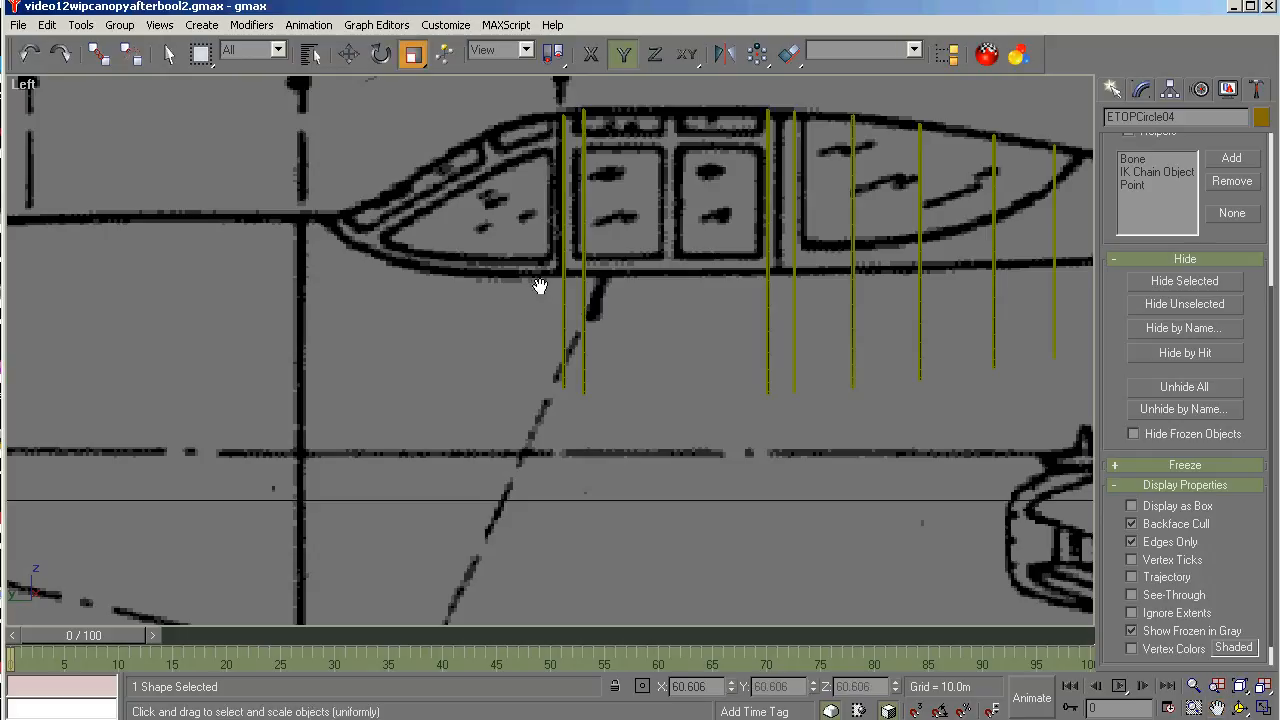
{"action": "left_click", "coordinate": [562, 285]}
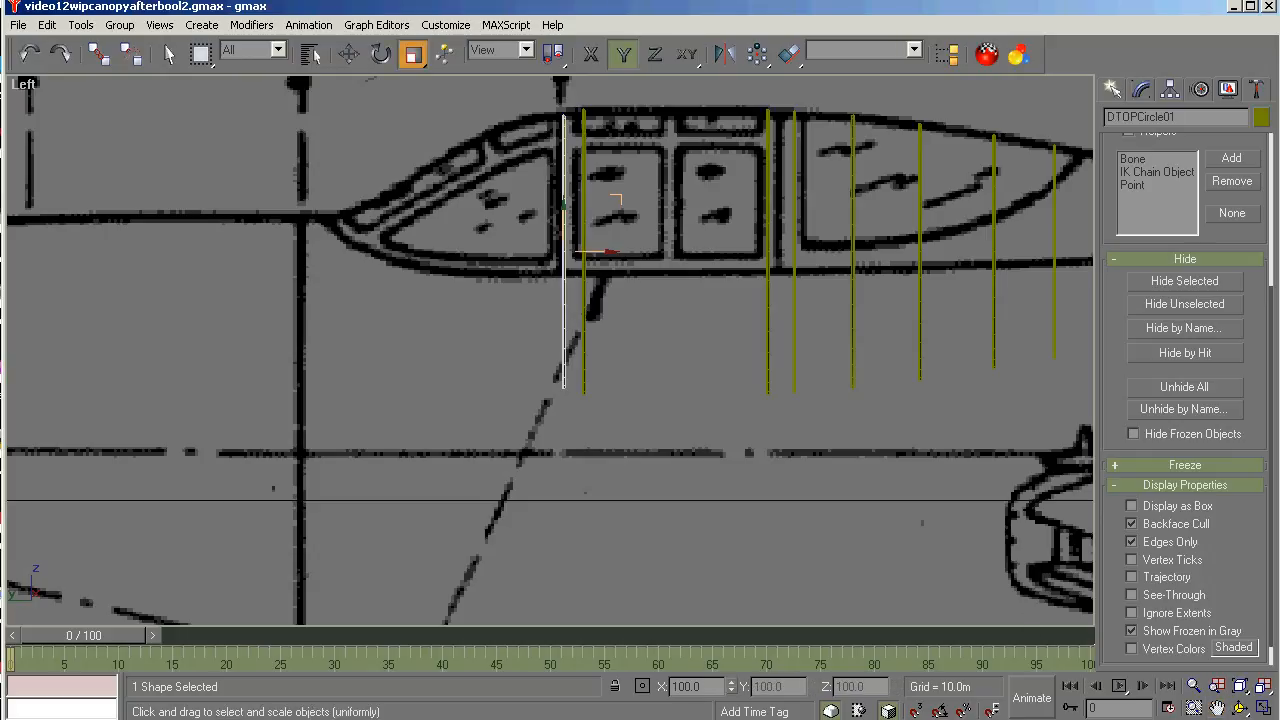
{"action": "left_click", "coordinate": [1240, 708]}
{"action": "left_click_drag", "start_coordinate": [525, 395], "coordinate": [893, 332]}
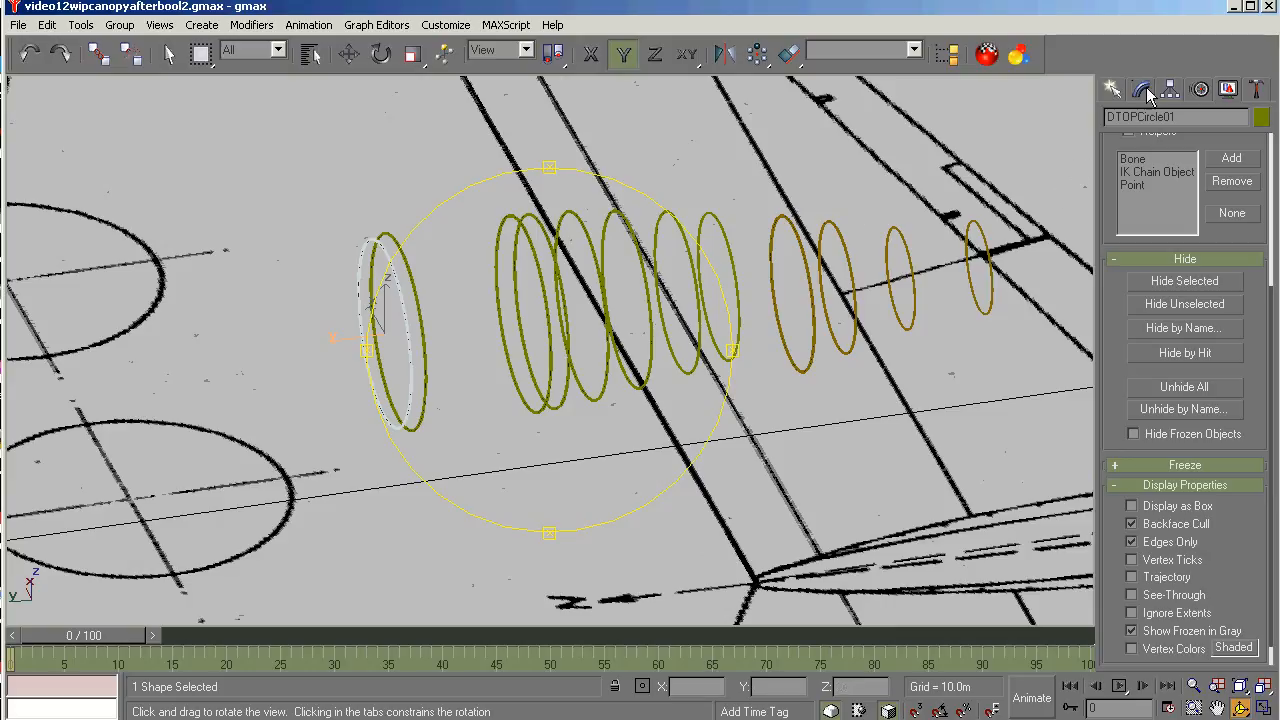
{"action": "left_click", "coordinate": [1141, 90]}
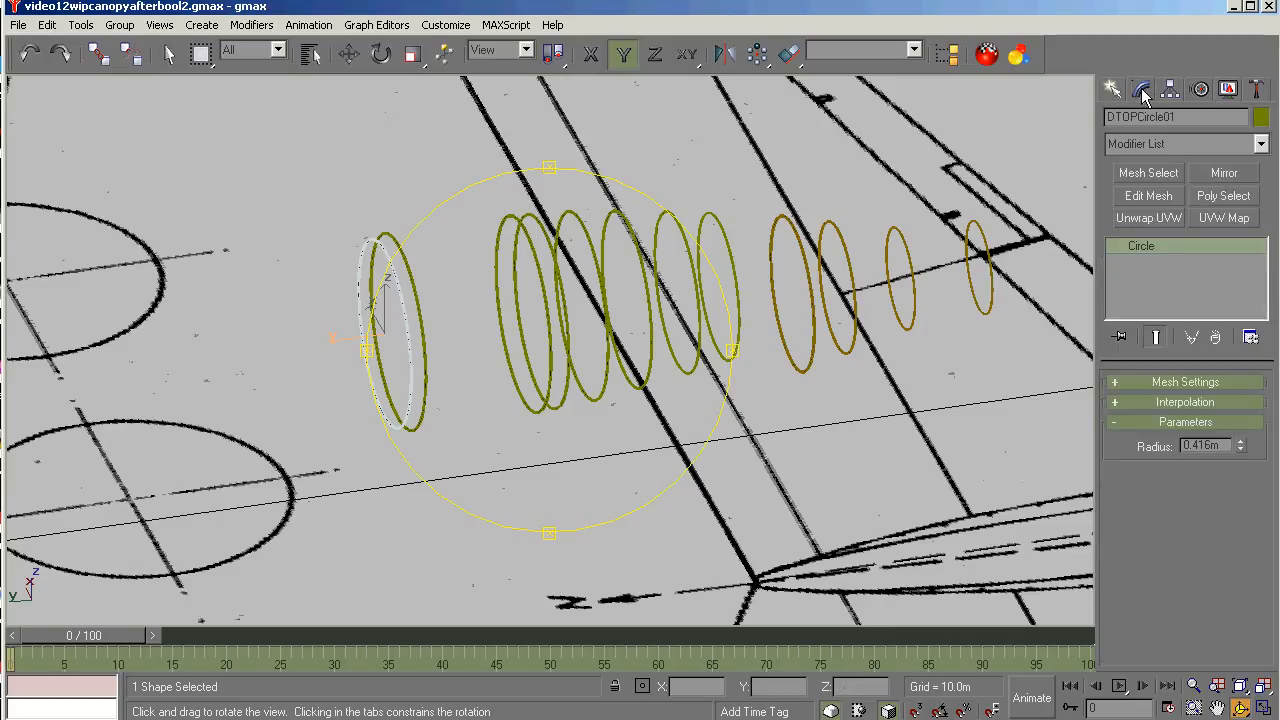
{"action": "right_click", "coordinate": [1159, 246]}
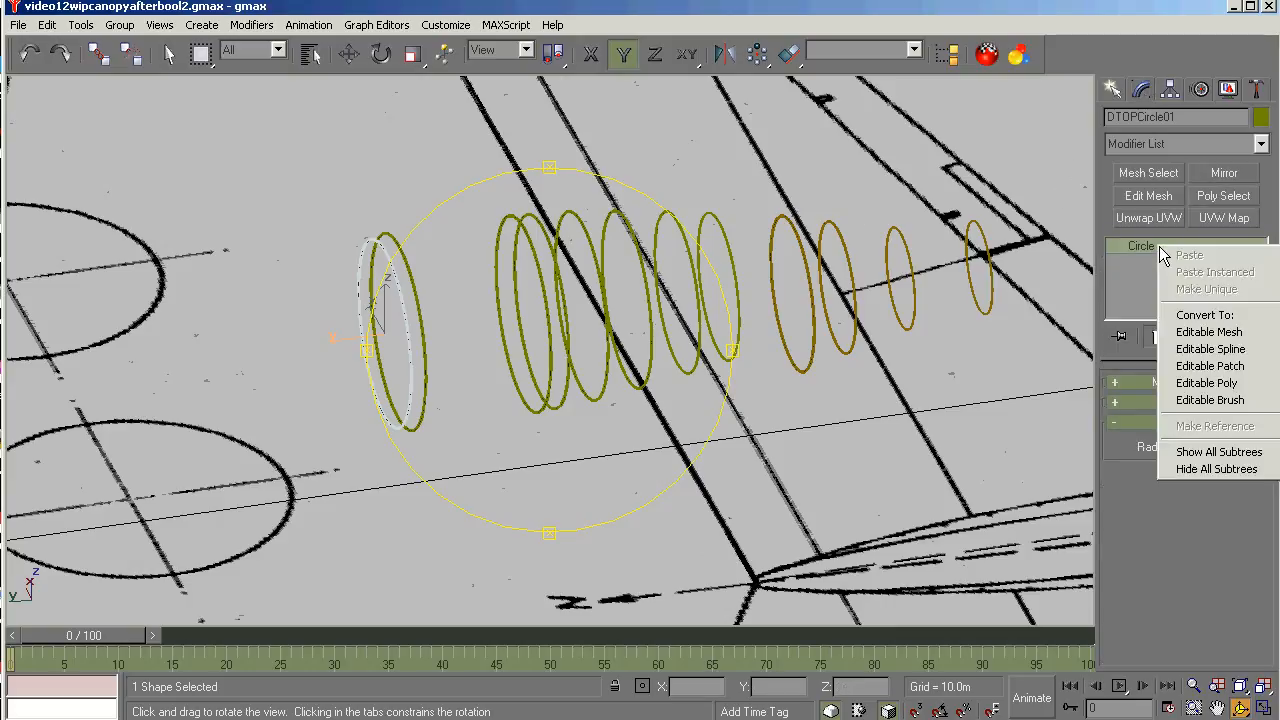
{"action": "left_click", "coordinate": [1200, 350]}
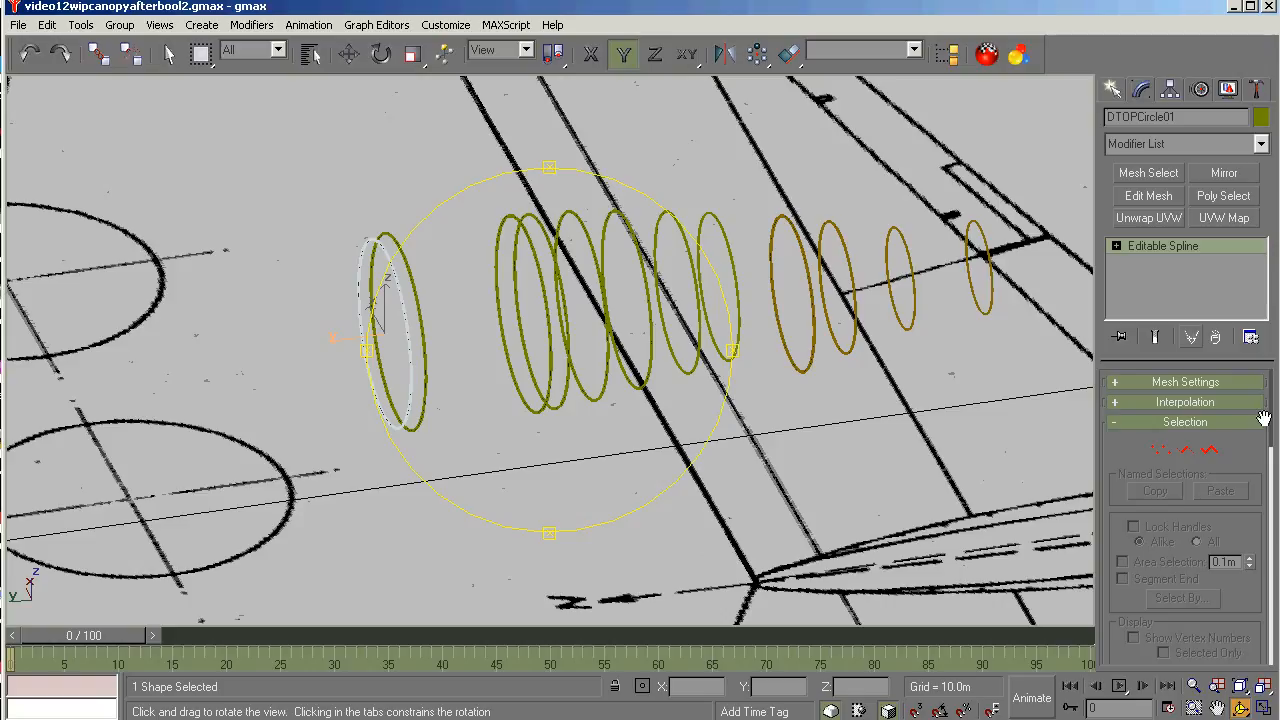
{"action": "left_click", "coordinate": [1120, 383]}
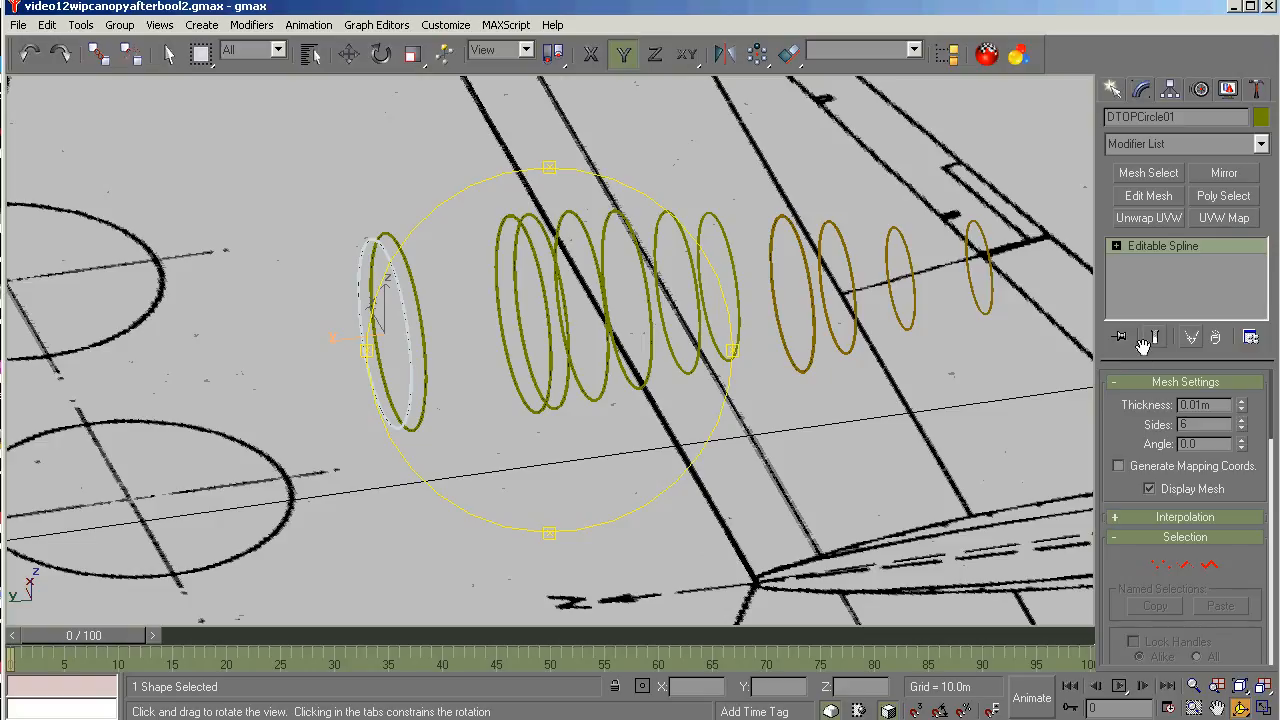
{"action": "left_click_drag", "start_coordinate": [1264, 441], "coordinate": [1264, 543]}
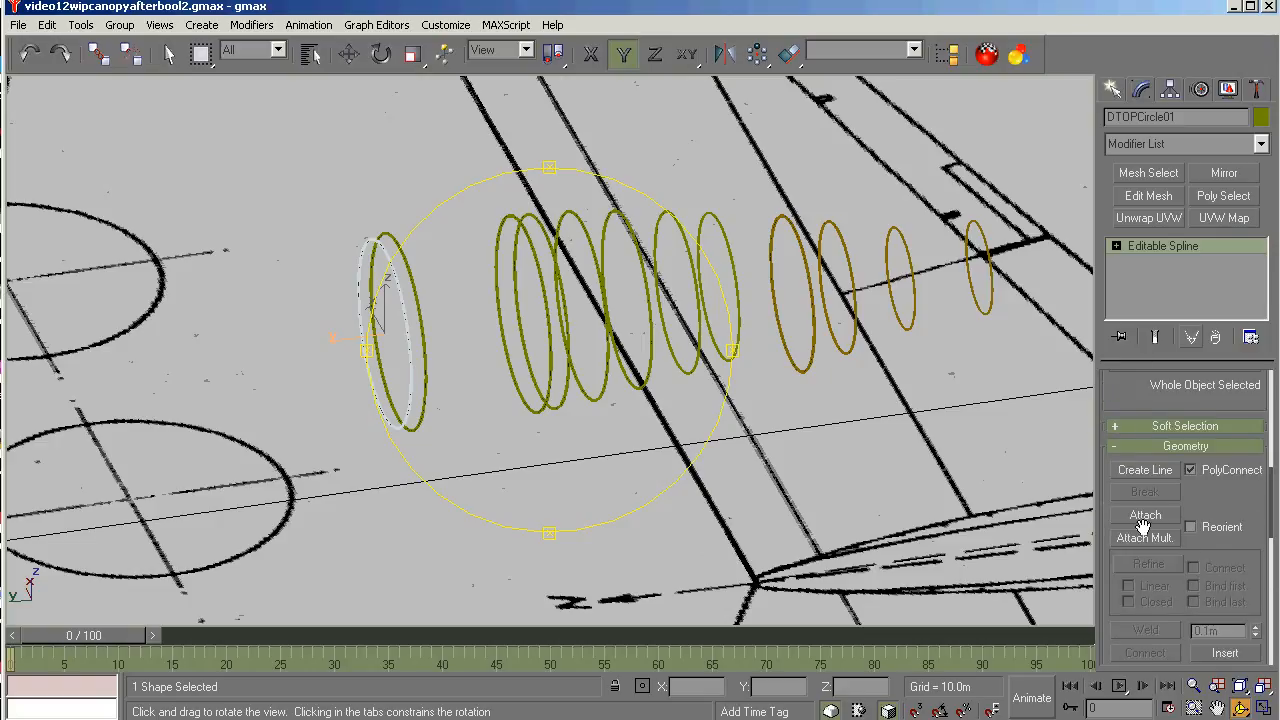
{"action": "left_click", "coordinate": [1144, 515]}
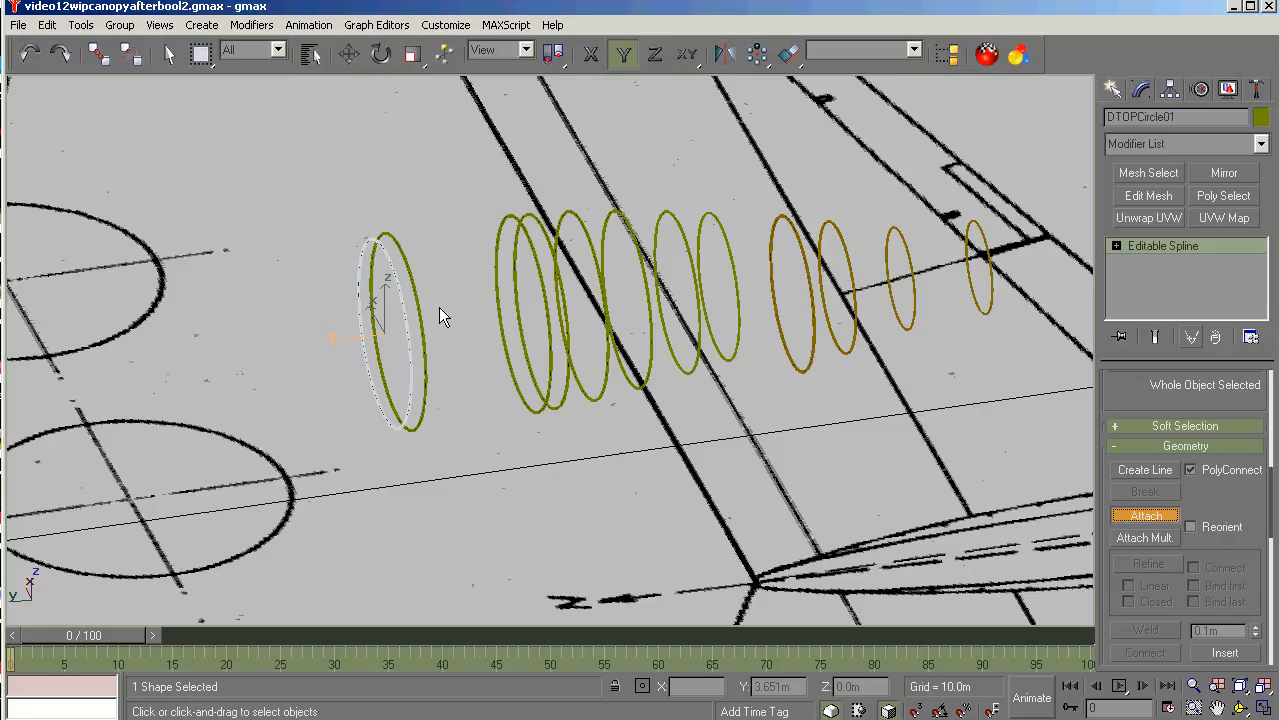
{"action": "left_click", "coordinate": [1240, 708]}
{"action": "mouse_move", "coordinate": [586, 403]}
{"action": "left_mouse_down"}
{"action": "mouse_move", "coordinate": [544, 346]}
{"action": "mouse_move", "coordinate": [631, 369]}
{"action": "mouse_move", "coordinate": [546, 370]}
{"action": "left_mouse_up"}
{"action": "right_click", "coordinate": [578, 458]}
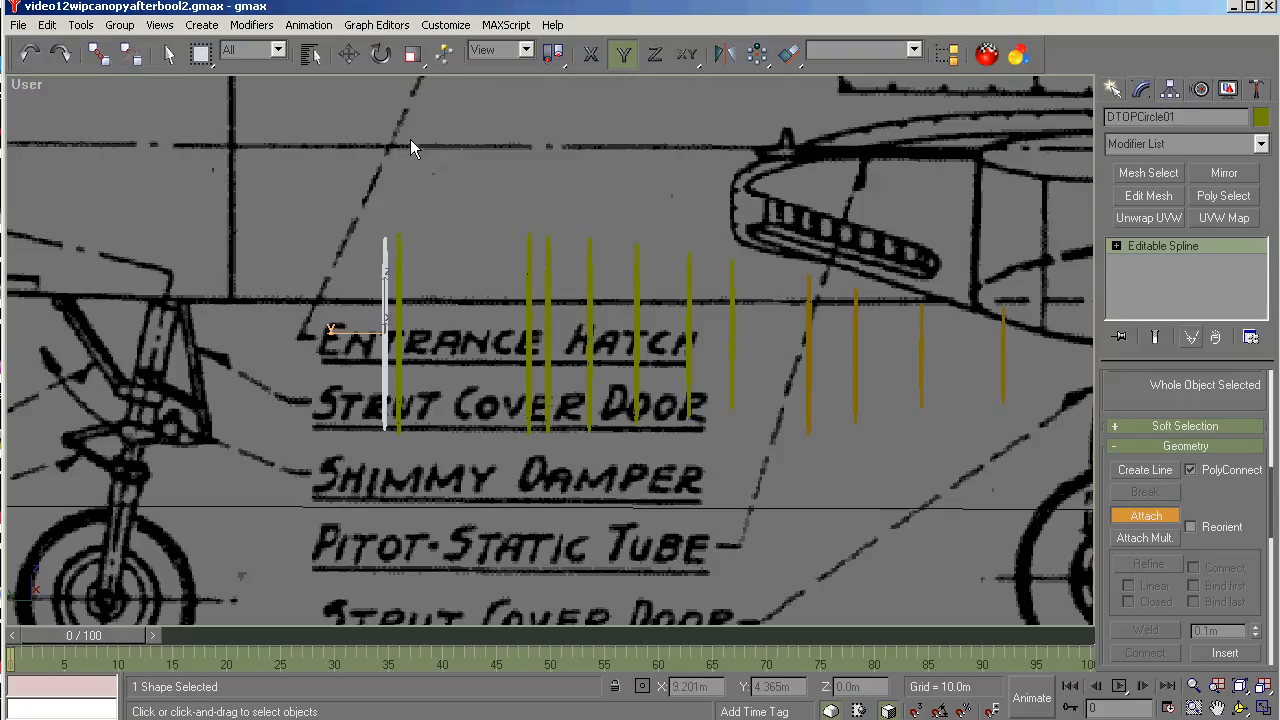
{"action": "key", "text": "l"}
{"action": "key", "text": "z"}
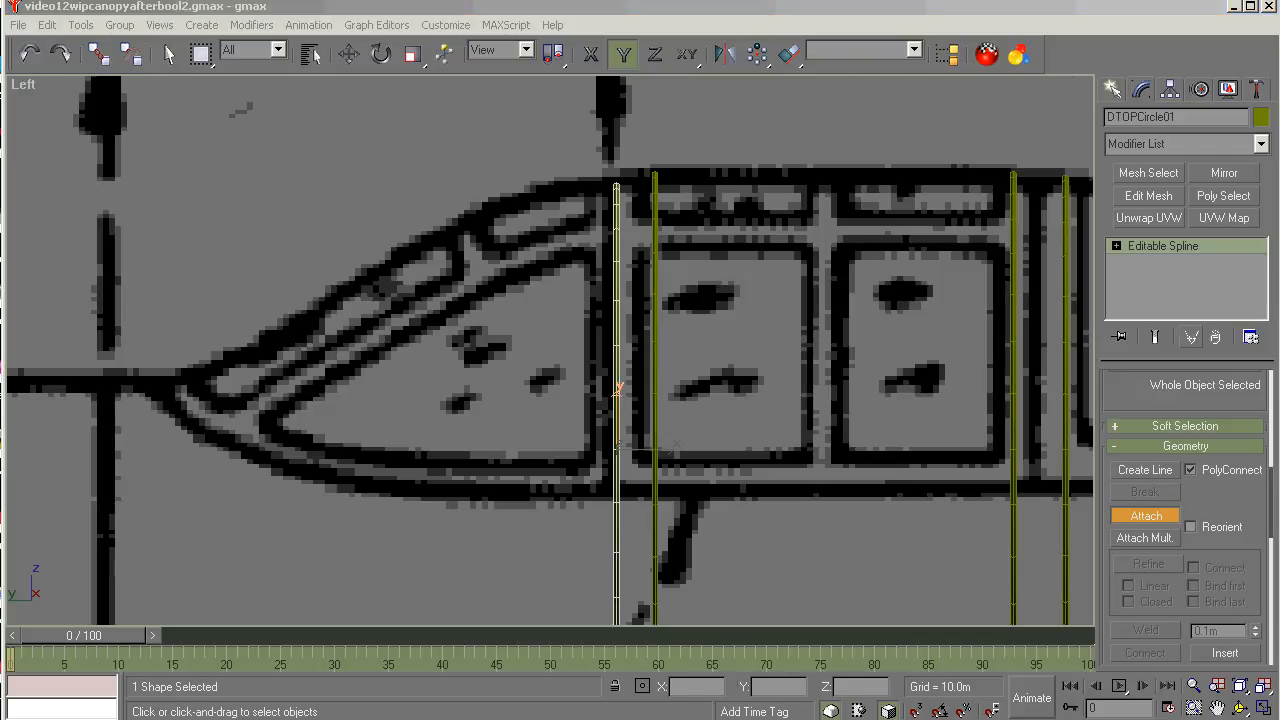
{"action": "key", "text": "r"}
{"action": "key", "text": "u"}
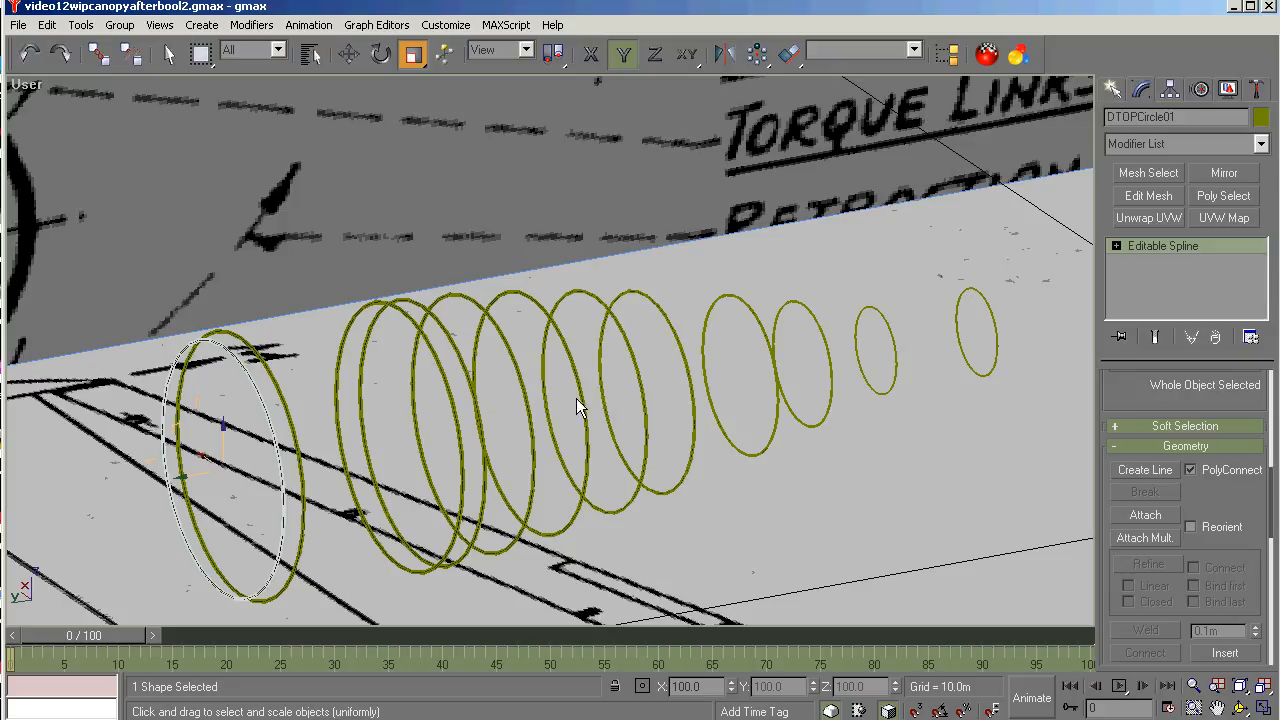
Attach the seven circles from DTOPCircle02 through DTOPCircle08, between stations D and E, to the DTOPCircle01 editable spline.
{"action": "left_click", "coordinate": [1147, 516]}
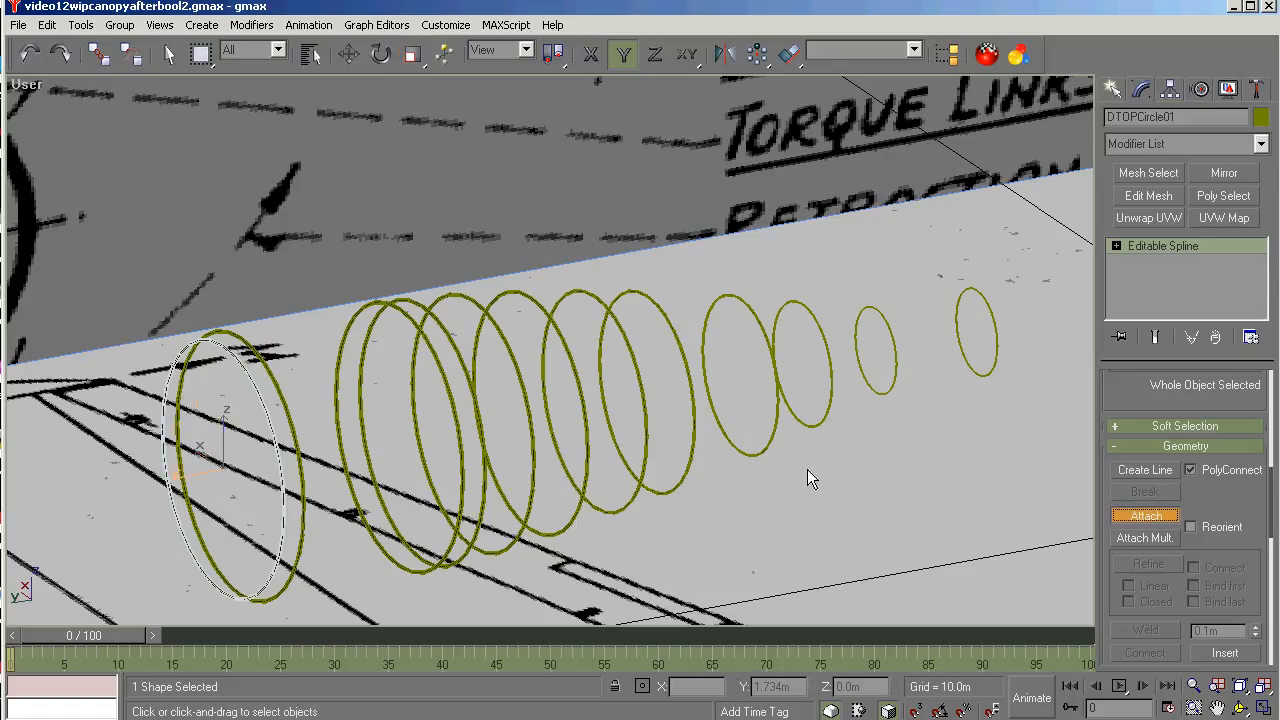
{"action": "left_click", "coordinate": [264, 355]}
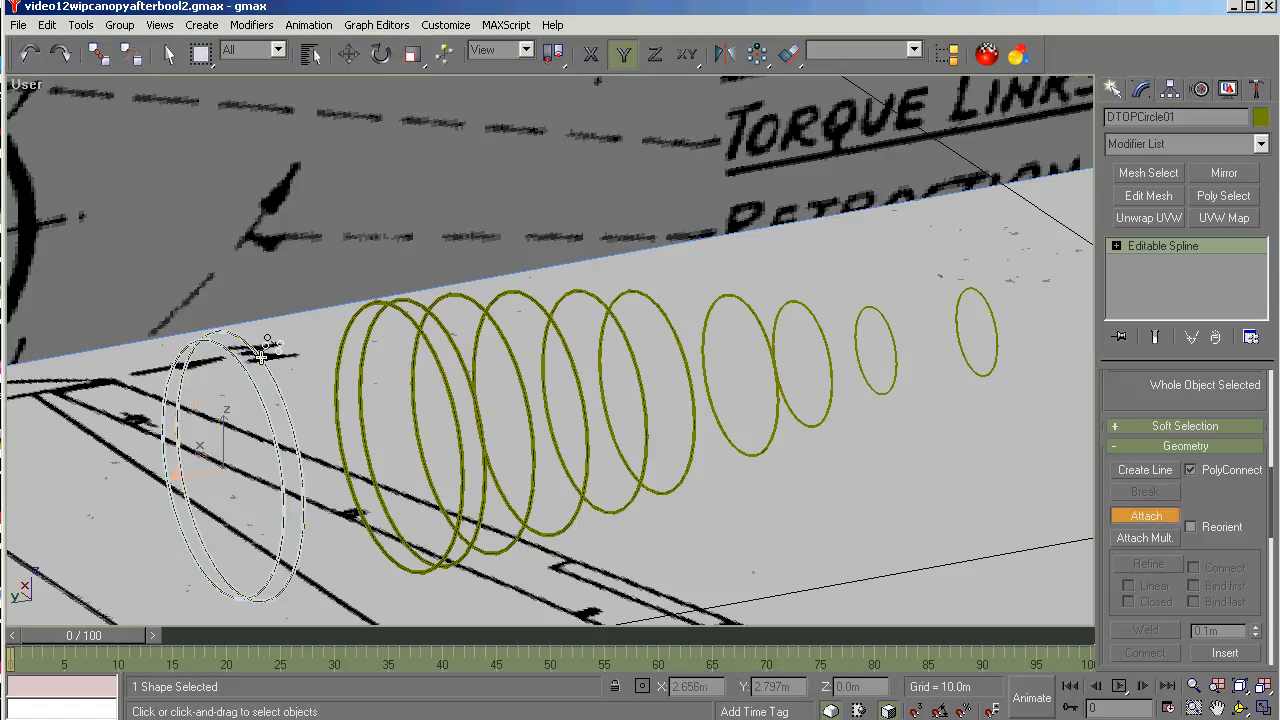
{"action": "left_click", "coordinate": [352, 318]}
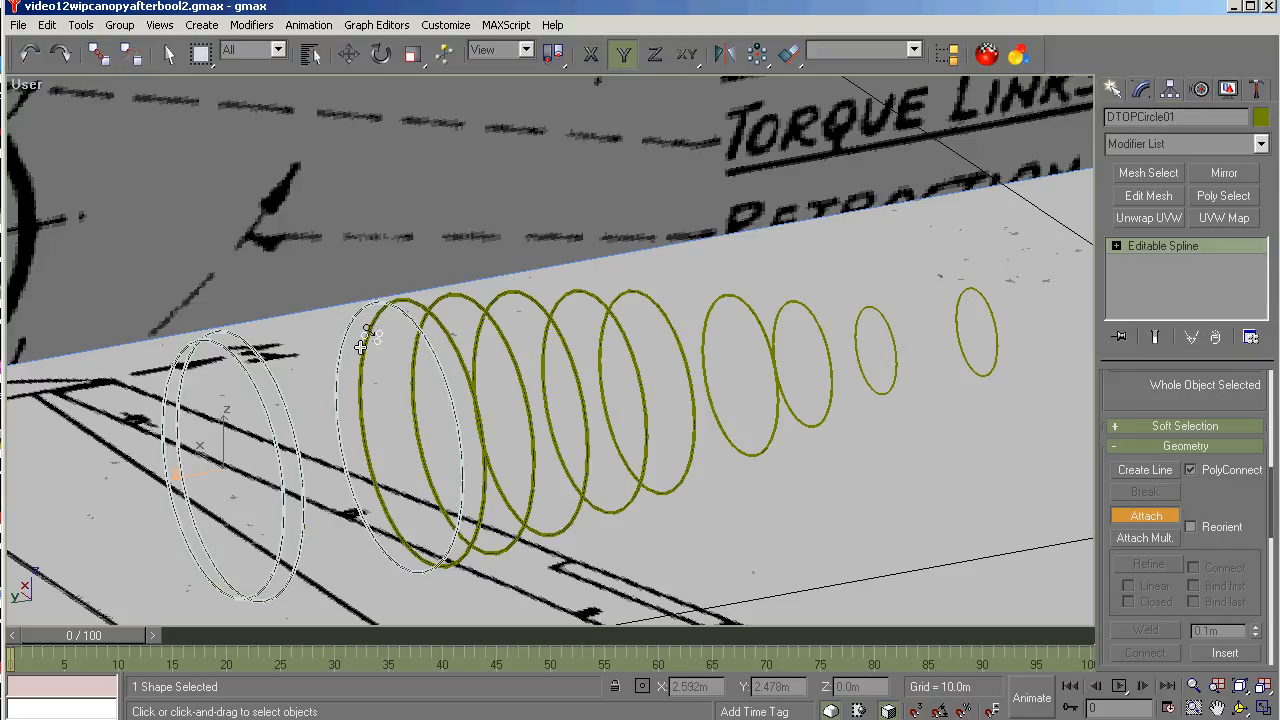
{"action": "left_click", "coordinate": [366, 350]}
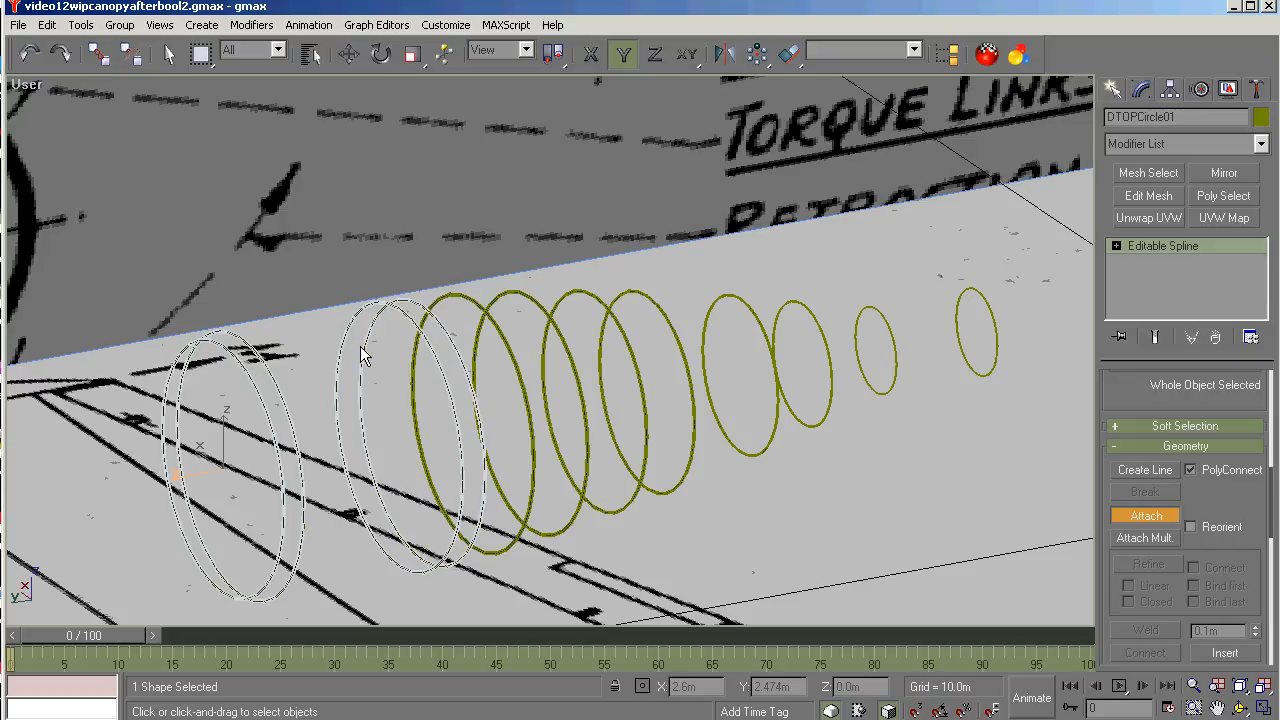
{"action": "left_click", "coordinate": [413, 381]}
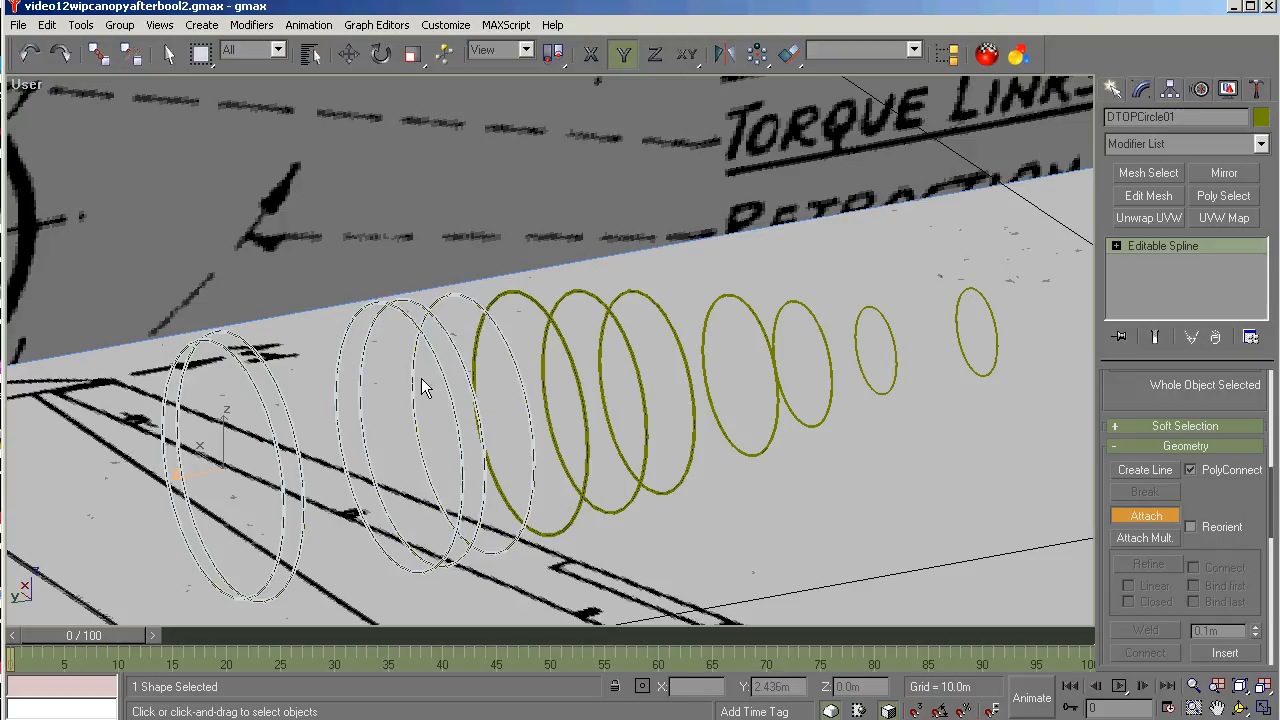
{"action": "left_click", "coordinate": [580, 525]}
{"action": "left_click", "coordinate": [616, 509]}
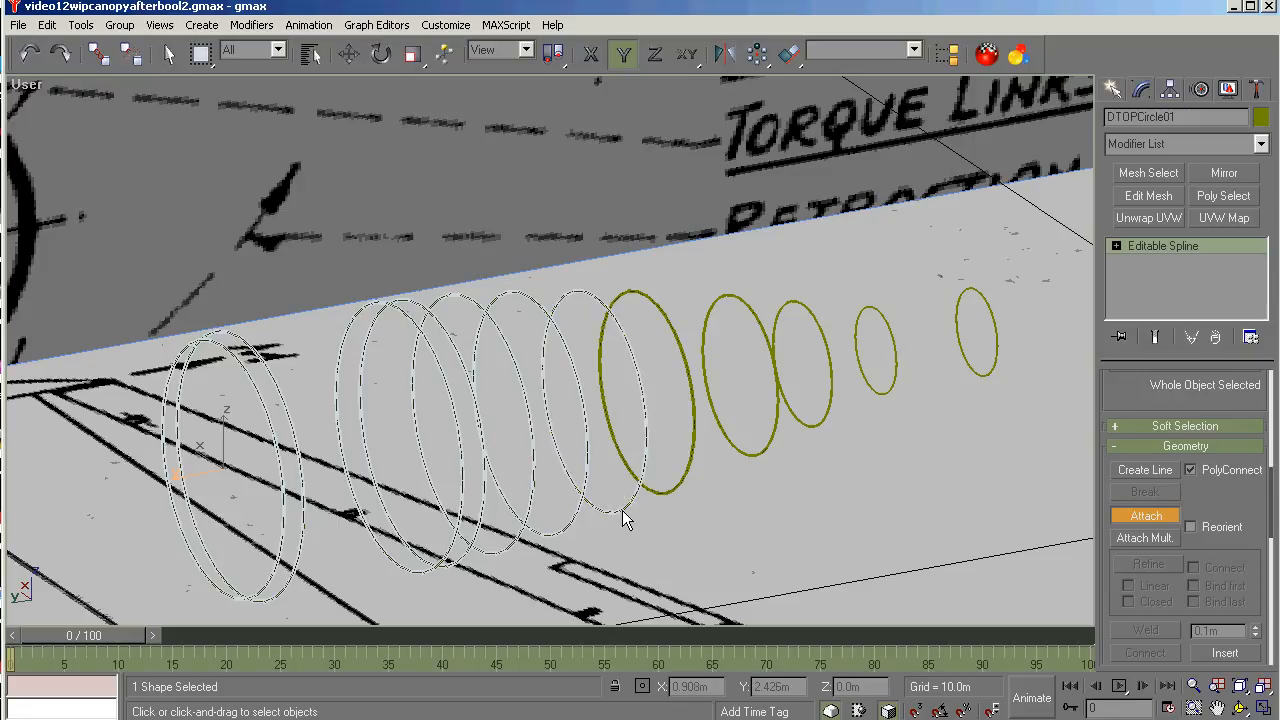
{"action": "left_click", "coordinate": [680, 486]}
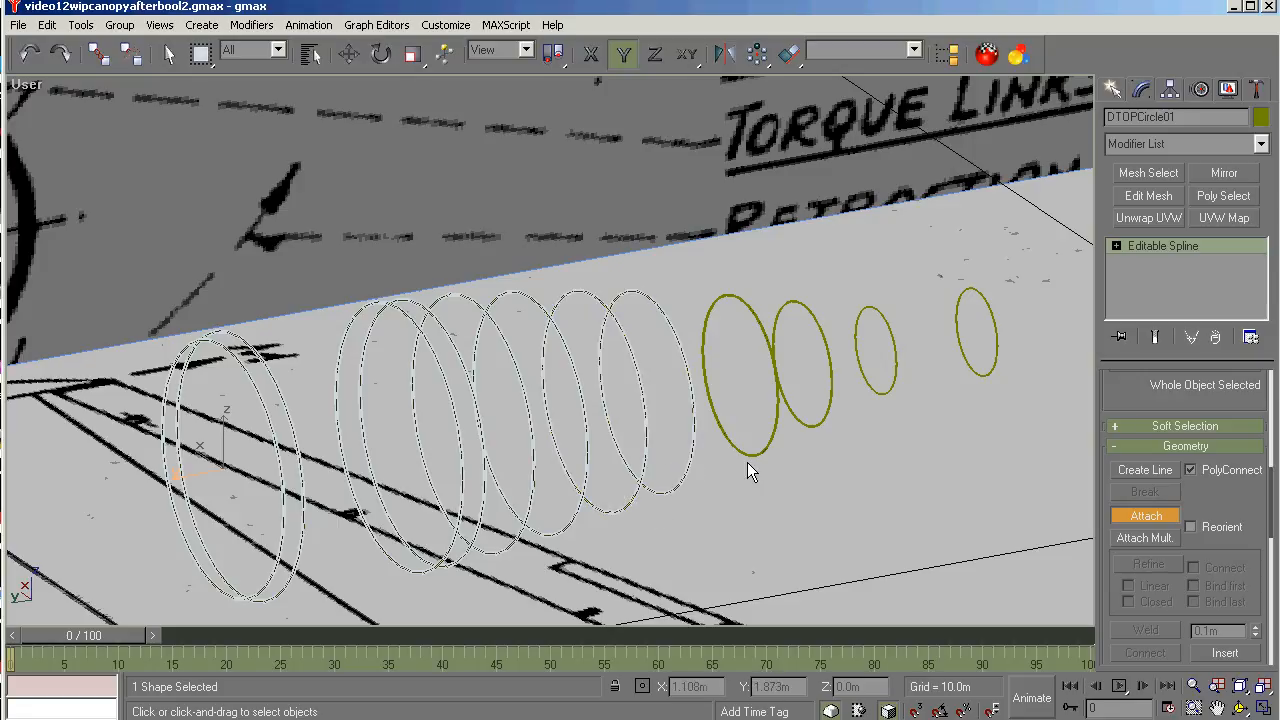
Attach the four ETOP circles from station E back to station F to the same spline, and check the scene's object list.
{"action": "left_click", "coordinate": [752, 458]}
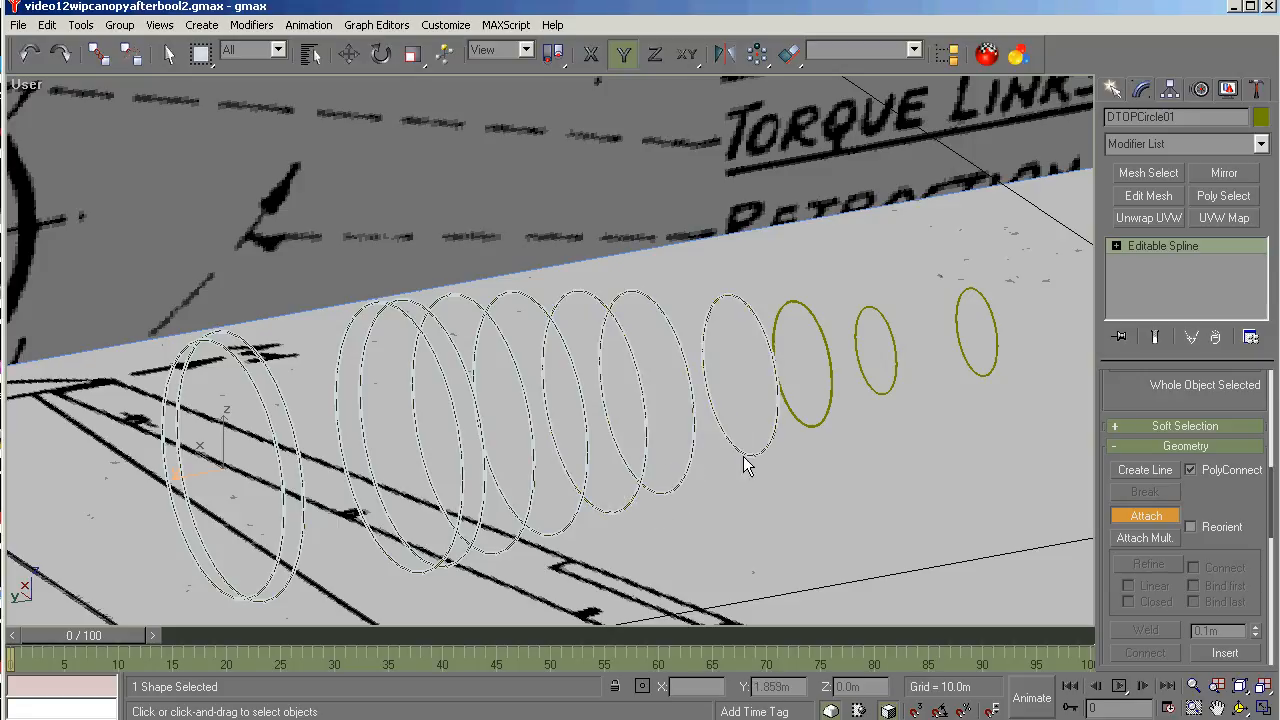
{"action": "left_click", "coordinate": [824, 420]}
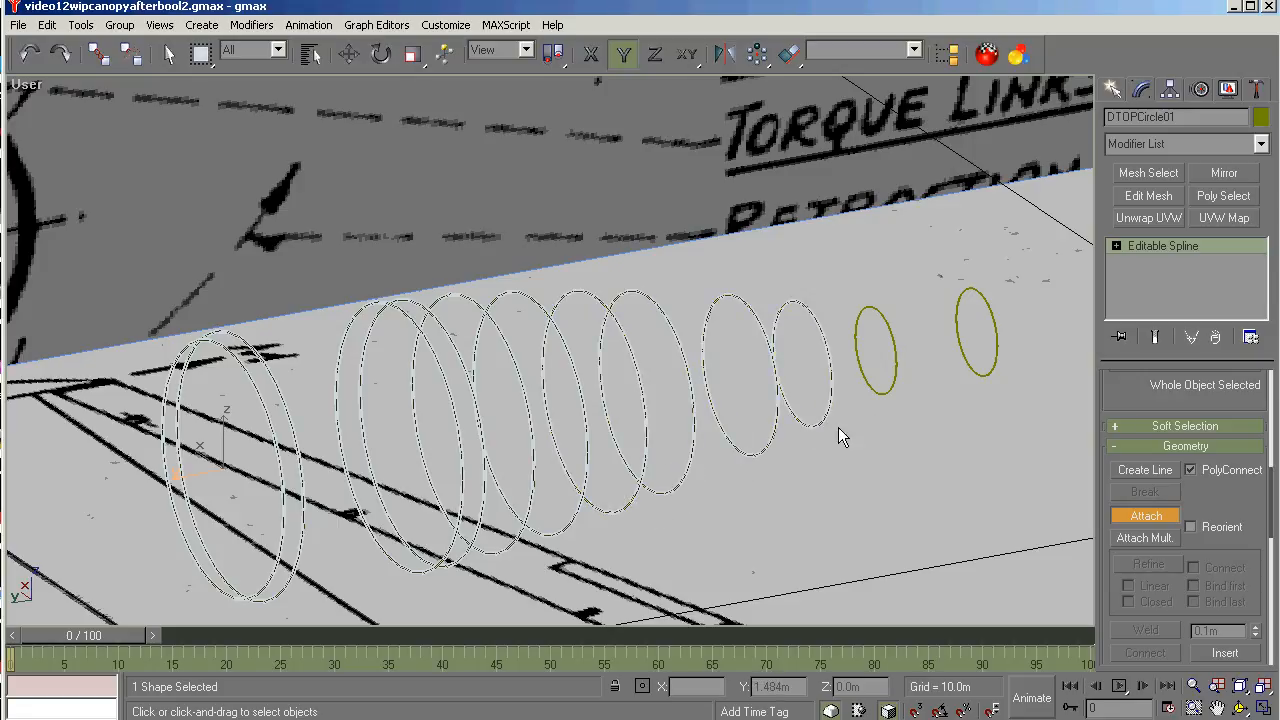
{"action": "left_click", "coordinate": [886, 390]}
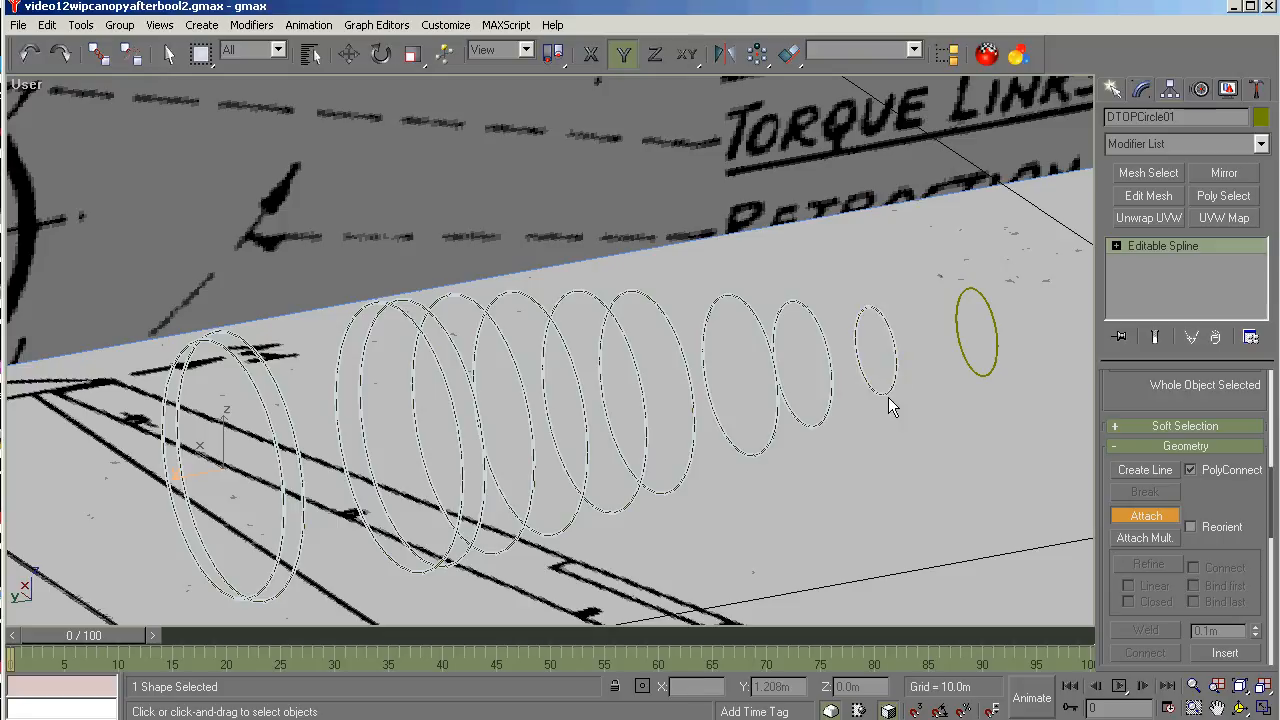
{"action": "left_click", "coordinate": [988, 371]}
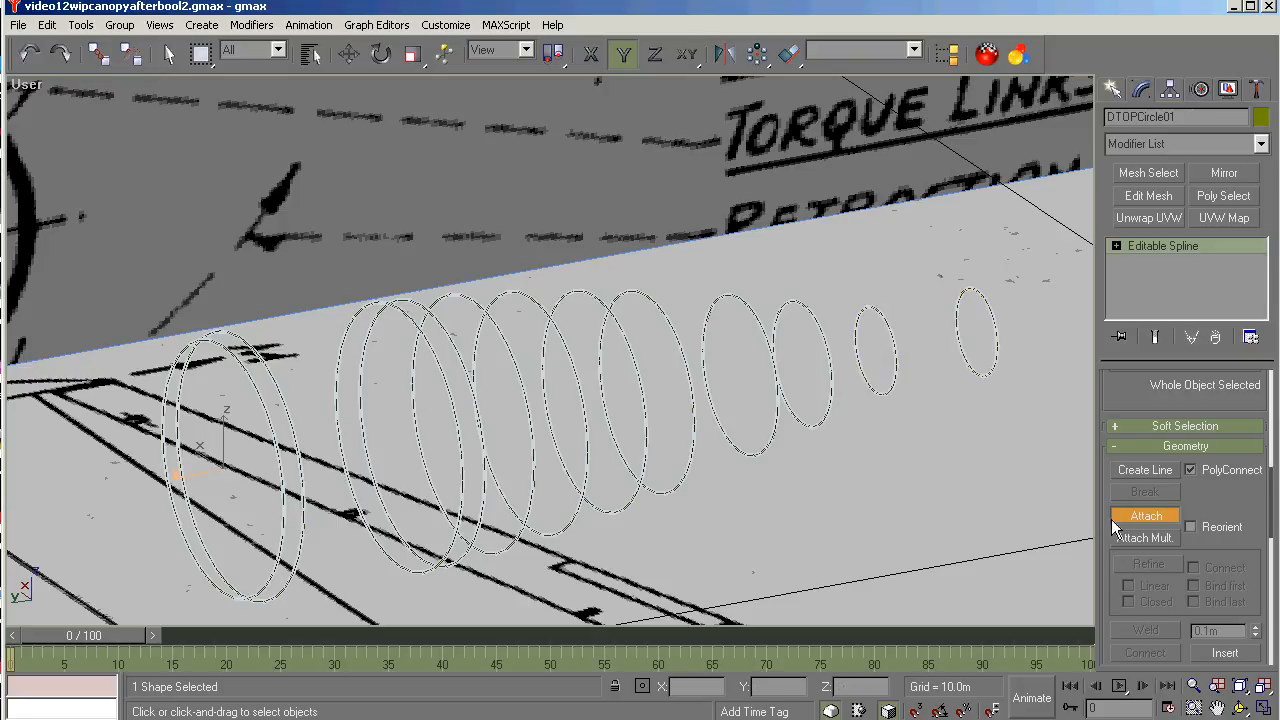
{"action": "key", "text": "w"}
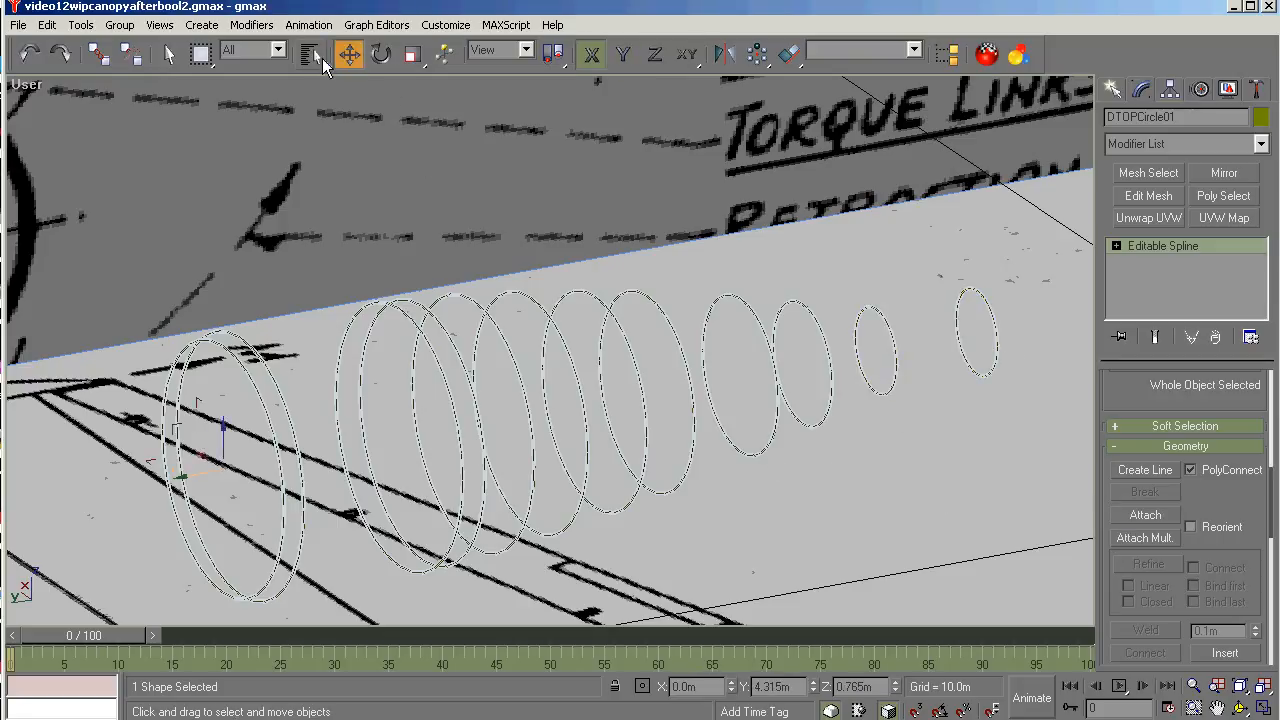
{"action": "left_click", "coordinate": [312, 56]}
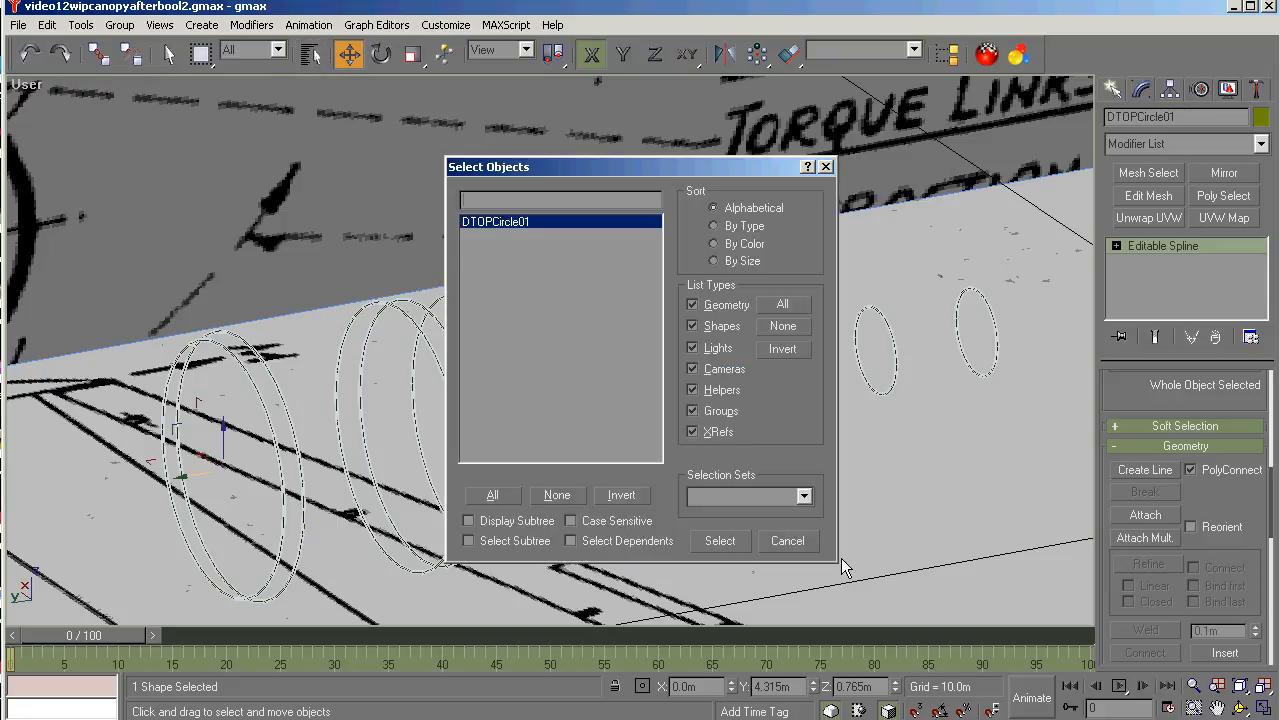
{"action": "left_click", "coordinate": [800, 540]}
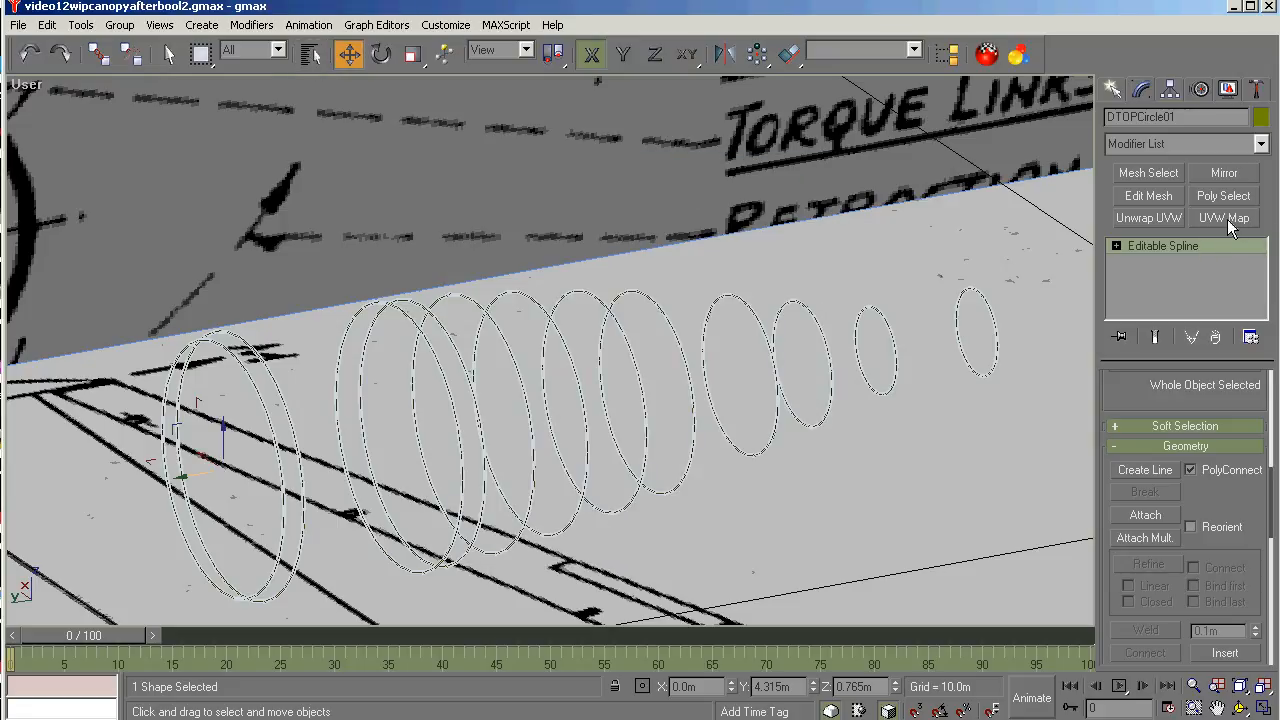
Skin the attached circles with a CrossSection modifier and a Surface modifier, setting the Surface threshold to 0.0m.
{"action": "left_click", "coordinate": [1261, 145]}
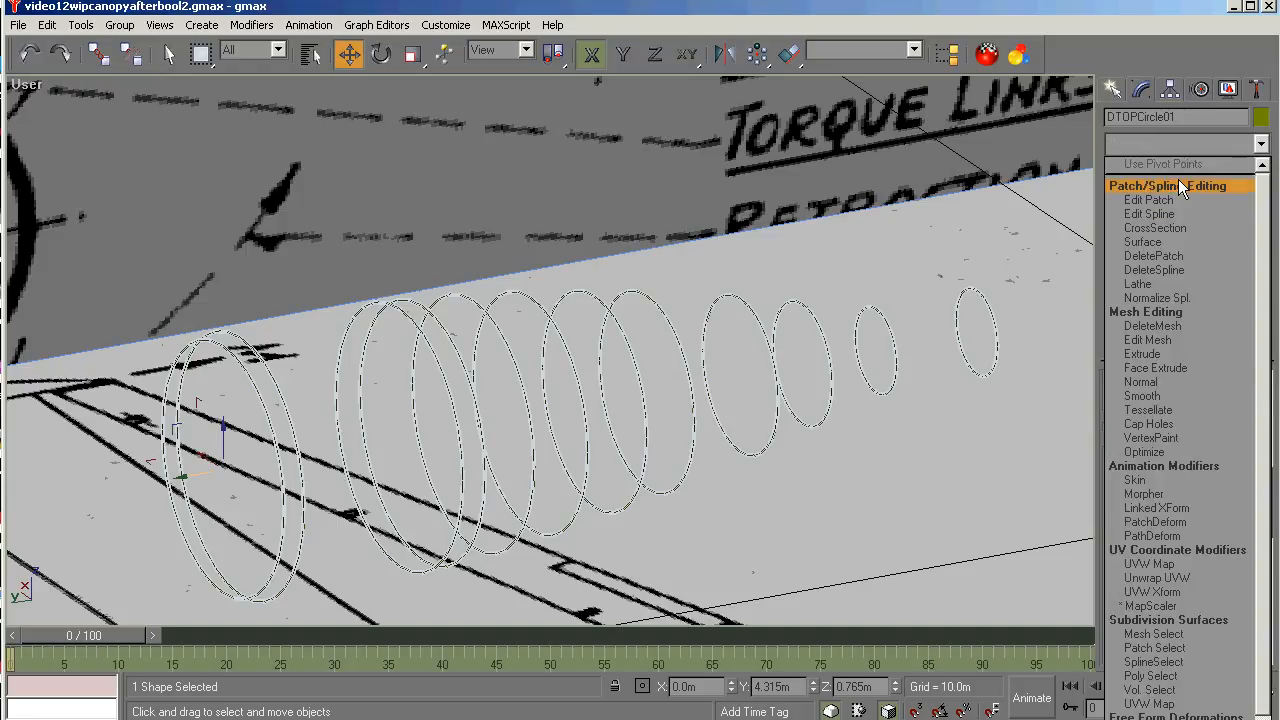
{"action": "left_click", "coordinate": [1152, 227]}
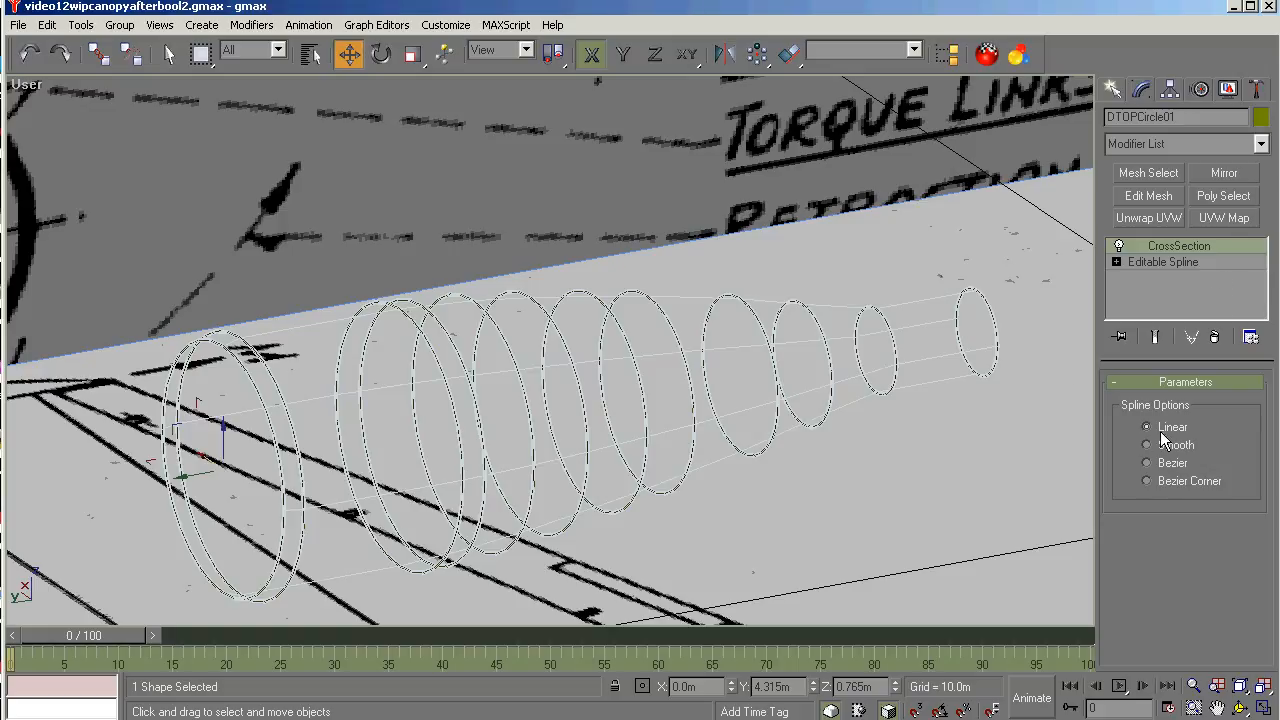
{"action": "left_click", "coordinate": [1261, 146]}
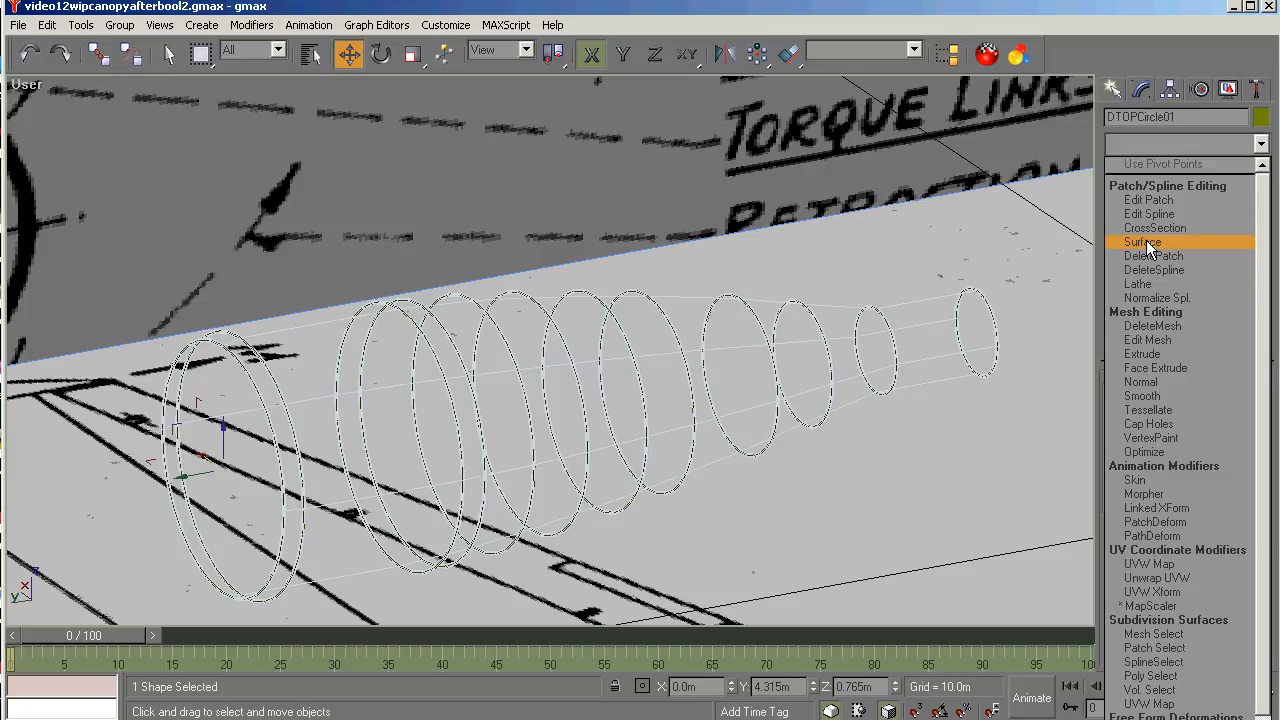
{"action": "left_click", "coordinate": [1149, 243]}
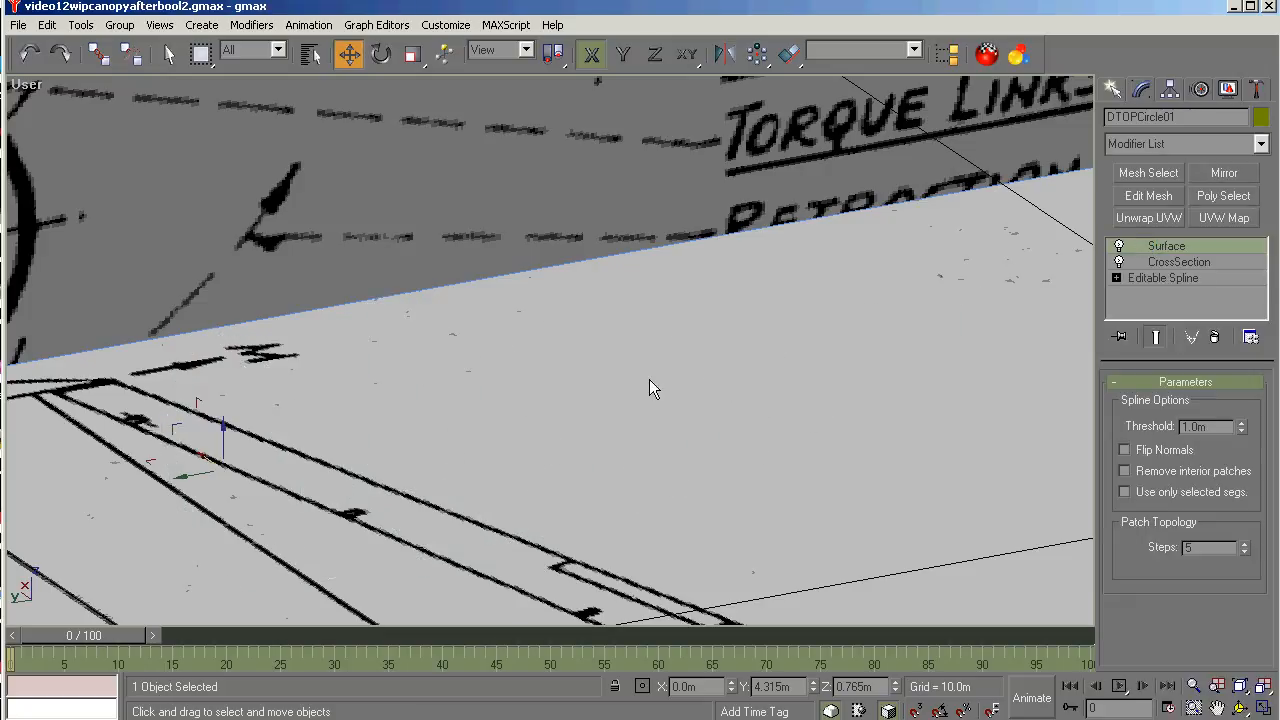
{"action": "left_click_drag", "start_coordinate": [1224, 426], "coordinate": [1182, 426]}
{"action": "key", "text": "Return"}
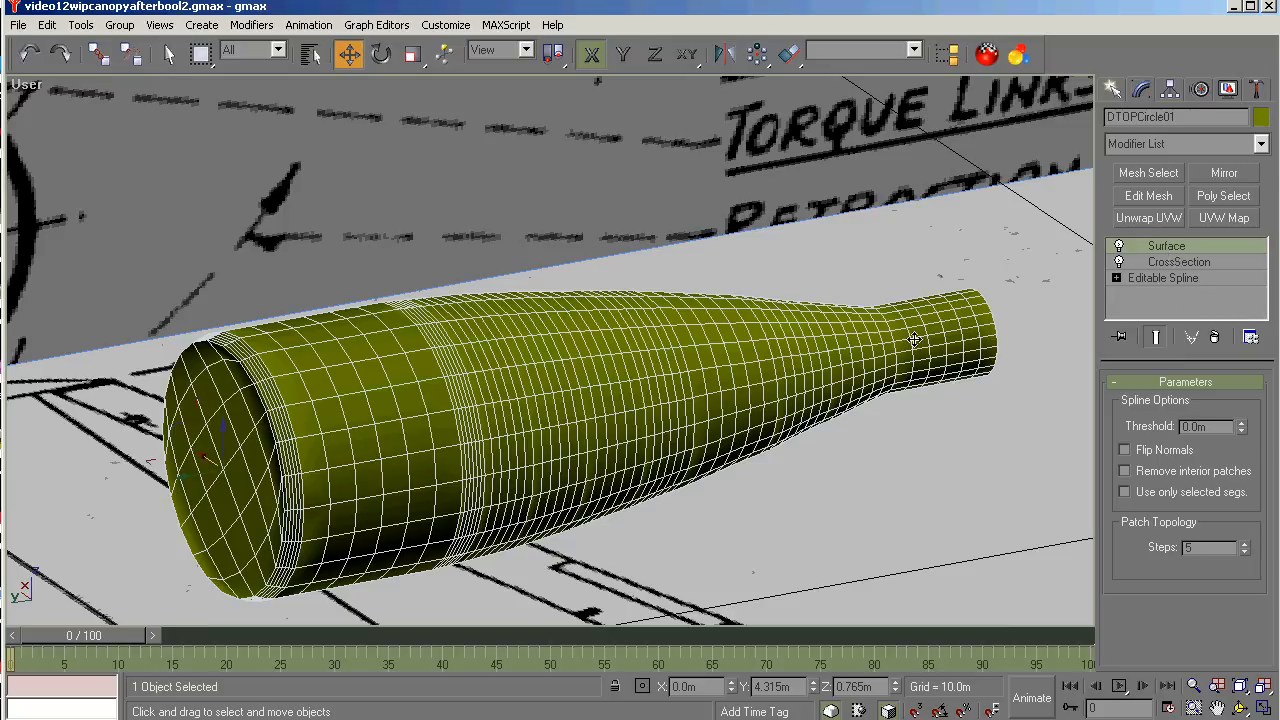
Lower the Surface modifier's patch topology steps to 0 to preview coarser meshes, and return them to 5.
{"action": "left_click", "coordinate": [1244, 551]}
{"action": "left_click", "coordinate": [1244, 551]}
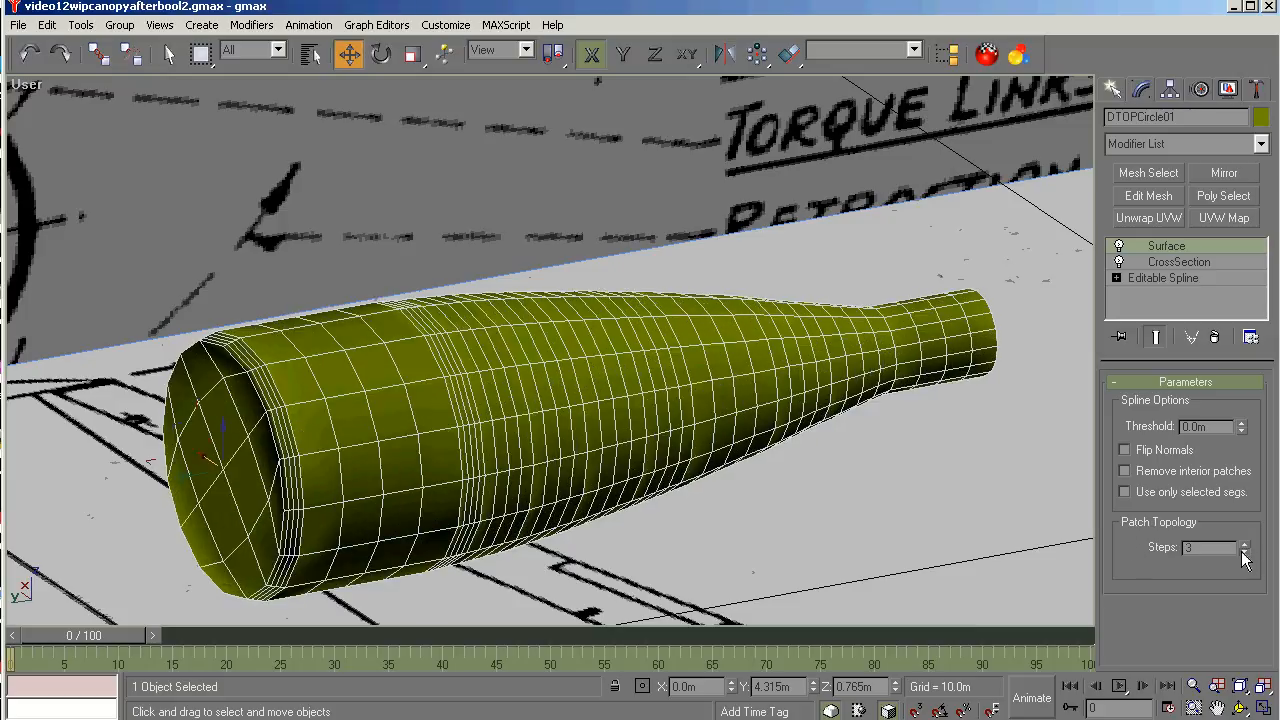
{"action": "left_click", "coordinate": [1244, 551]}
{"action": "left_click", "coordinate": [1244, 551]}
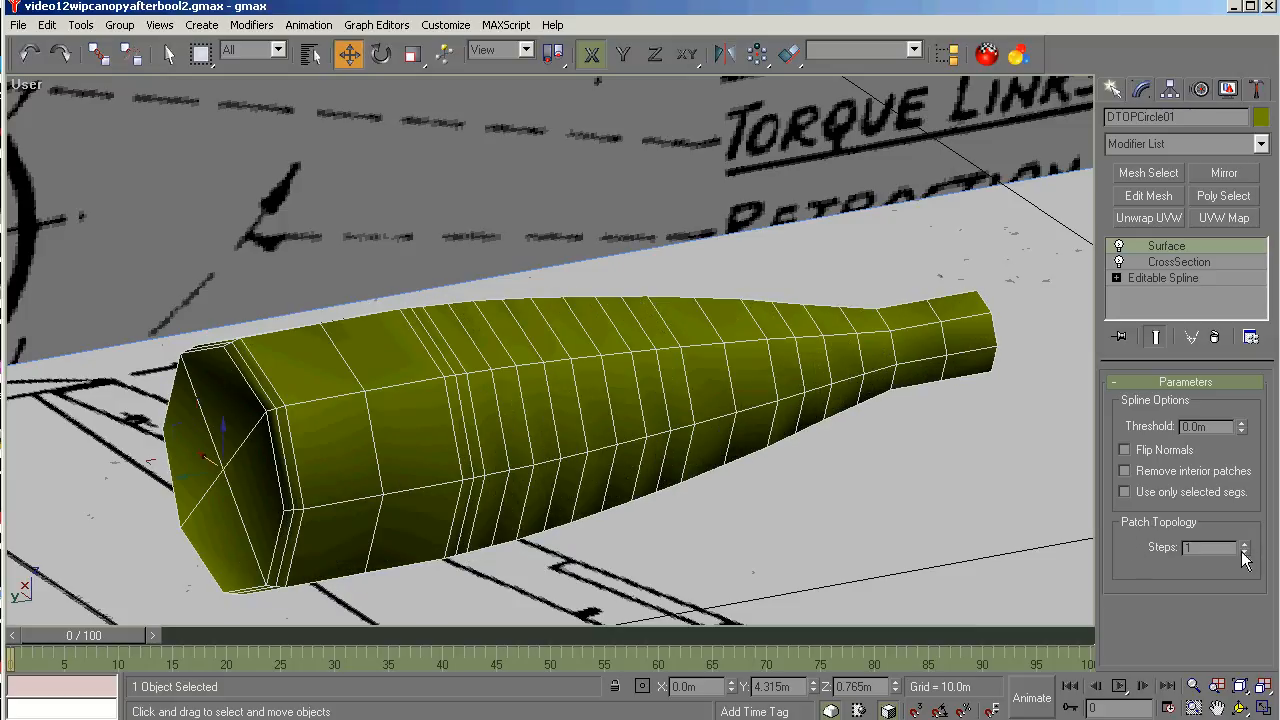
{"action": "left_click", "coordinate": [1244, 551]}
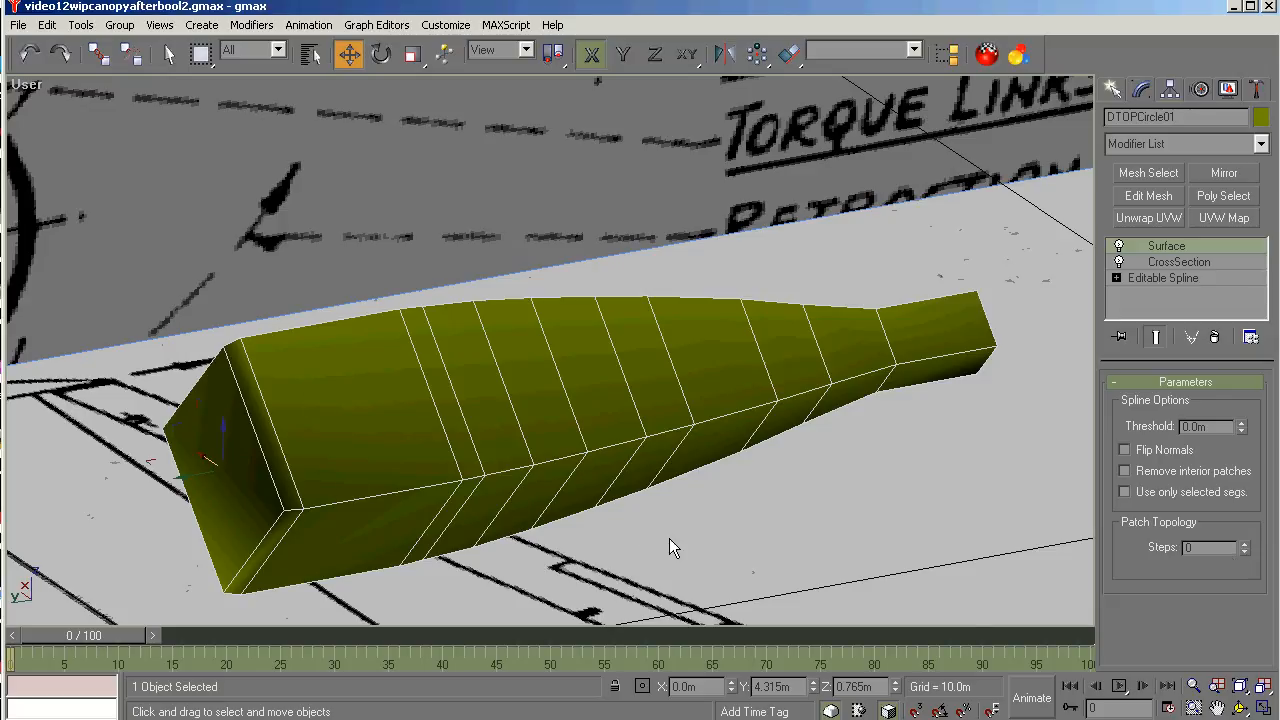
{"action": "left_click", "coordinate": [1245, 544]}
{"action": "left_click", "coordinate": [1245, 544]}
{"action": "left_click", "coordinate": [1245, 544]}
{"action": "left_click", "coordinate": [1245, 544]}
{"action": "left_click", "coordinate": [1245, 544]}
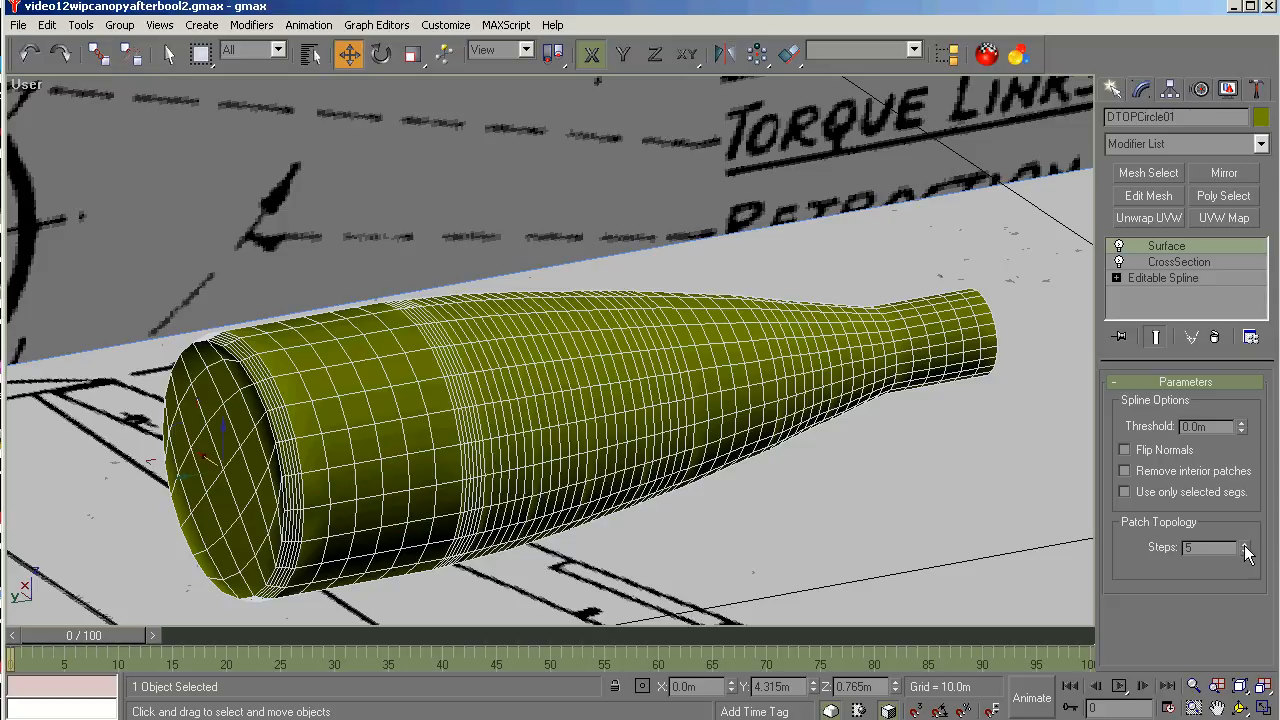
Turn on removal of interior patches for the canopy's Surface modifier.
{"action": "left_click", "coordinate": [1240, 708]}
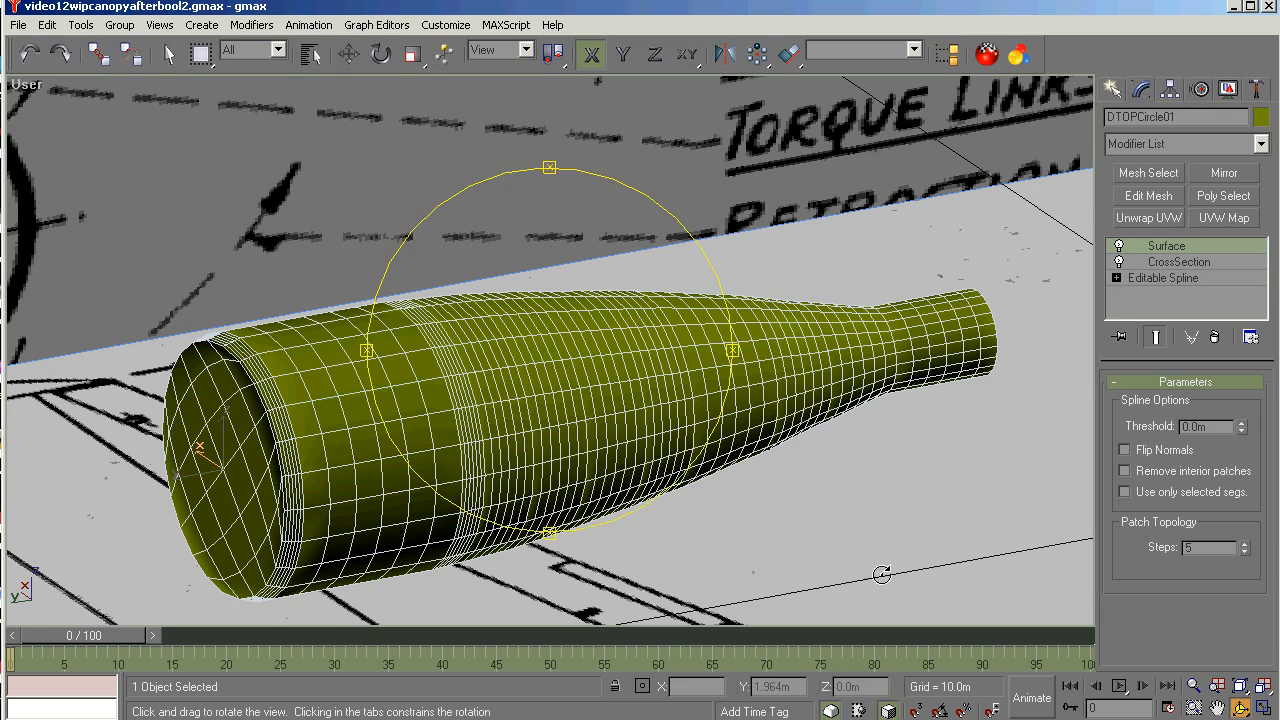
{"action": "mouse_move", "coordinate": [613, 447]}
{"action": "left_mouse_down"}
{"action": "mouse_move", "coordinate": [590, 420]}
{"action": "mouse_move", "coordinate": [617, 444]}
{"action": "left_mouse_up"}
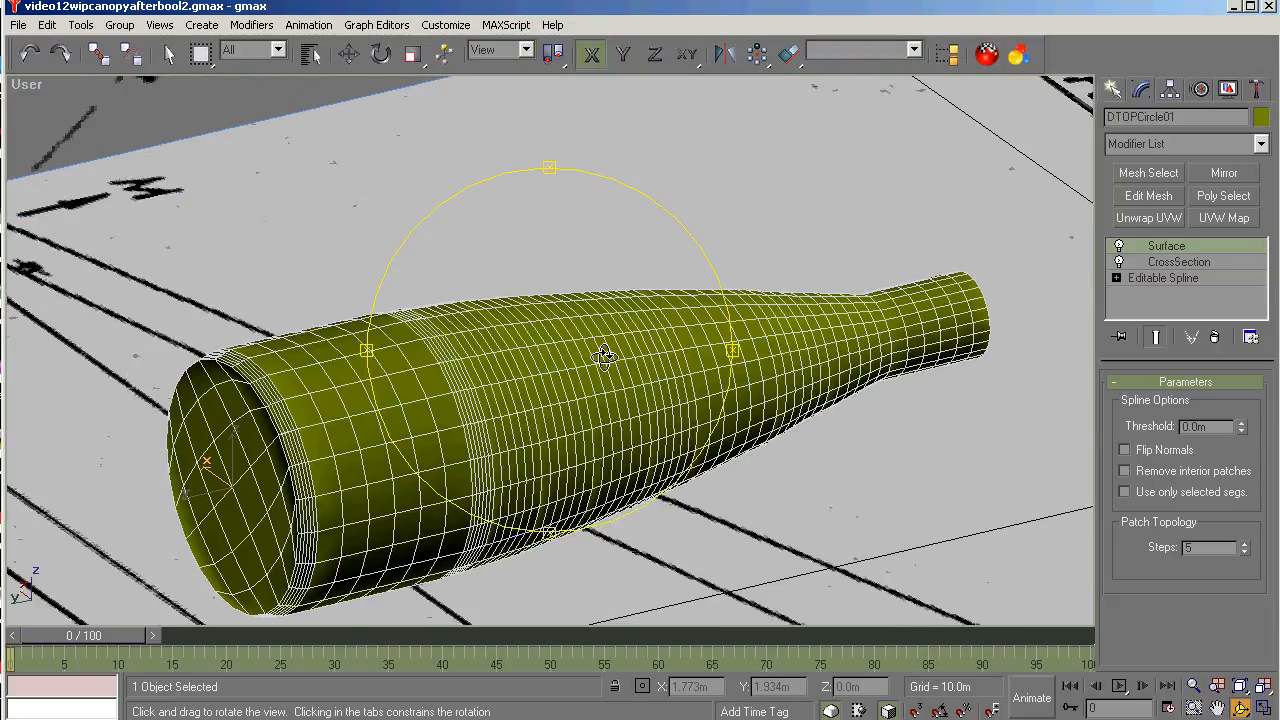
{"action": "scroll", "coordinate": [604, 357], "scroll_direction": "down", "scroll_amount": 1}
{"action": "scroll", "coordinate": [556, 484], "scroll_direction": "up", "scroll_amount": 1}
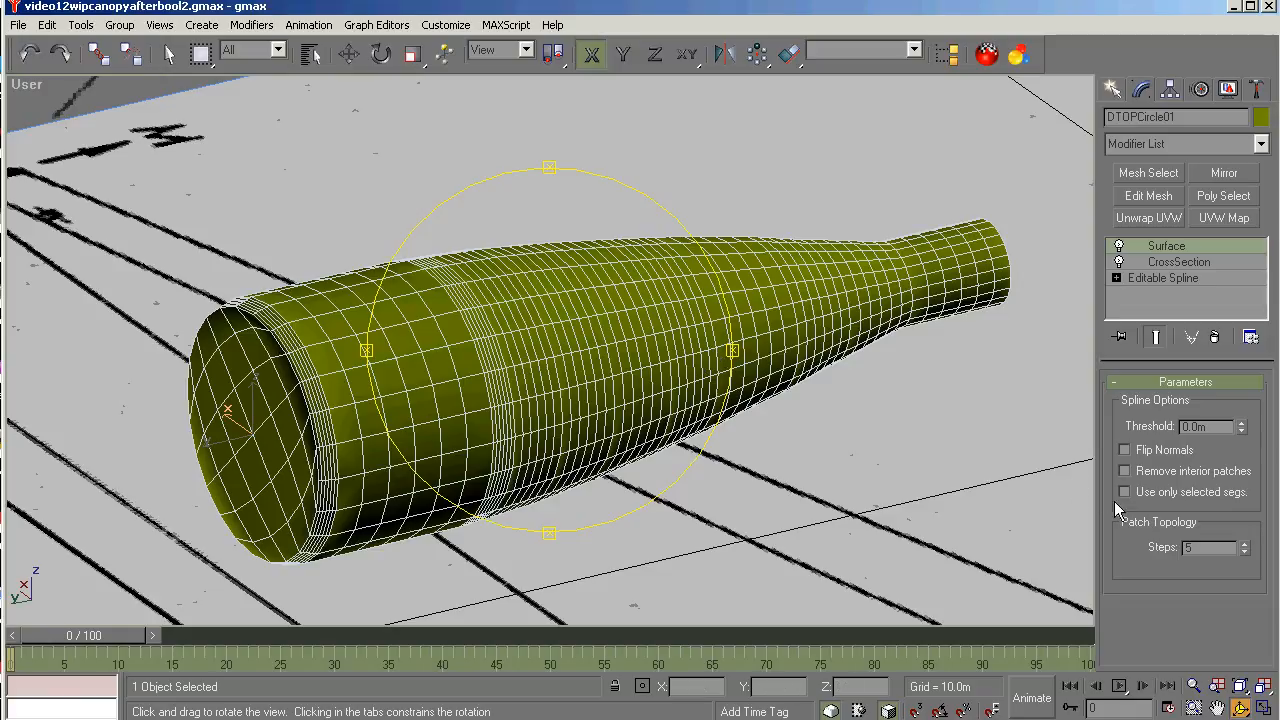
{"action": "left_click", "coordinate": [1125, 470]}
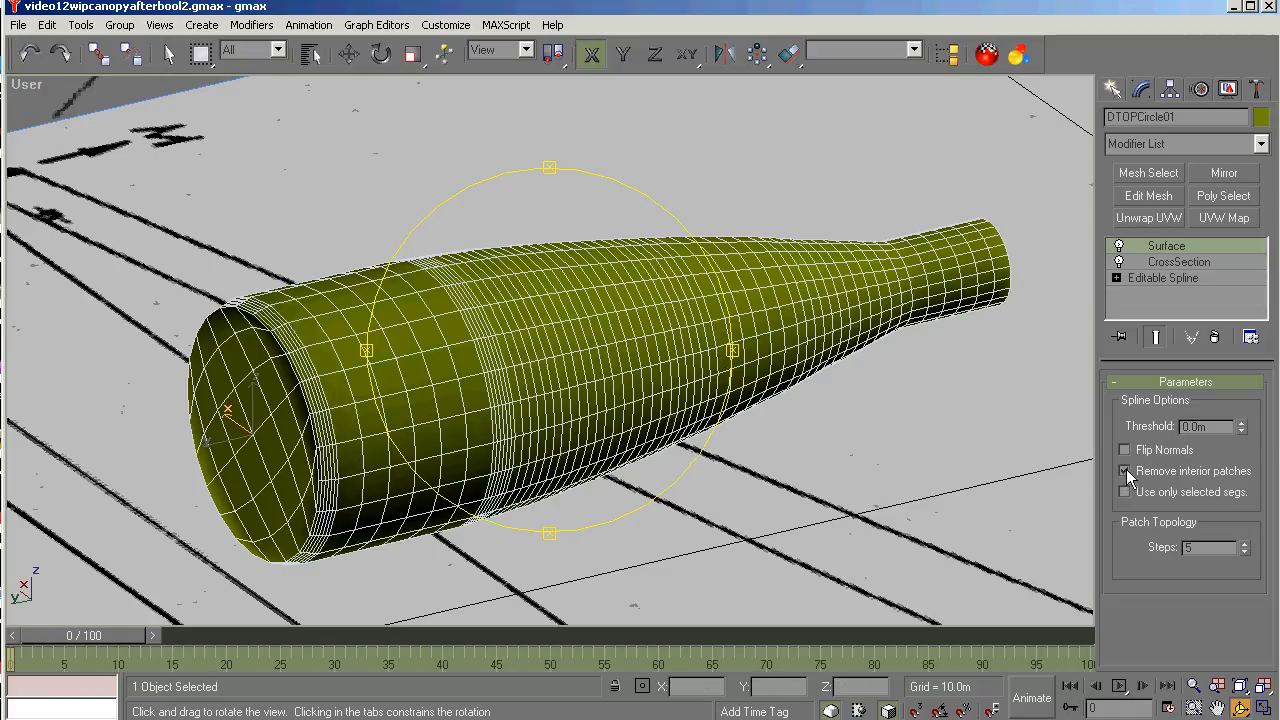
{"action": "left_click", "coordinate": [1125, 470]}
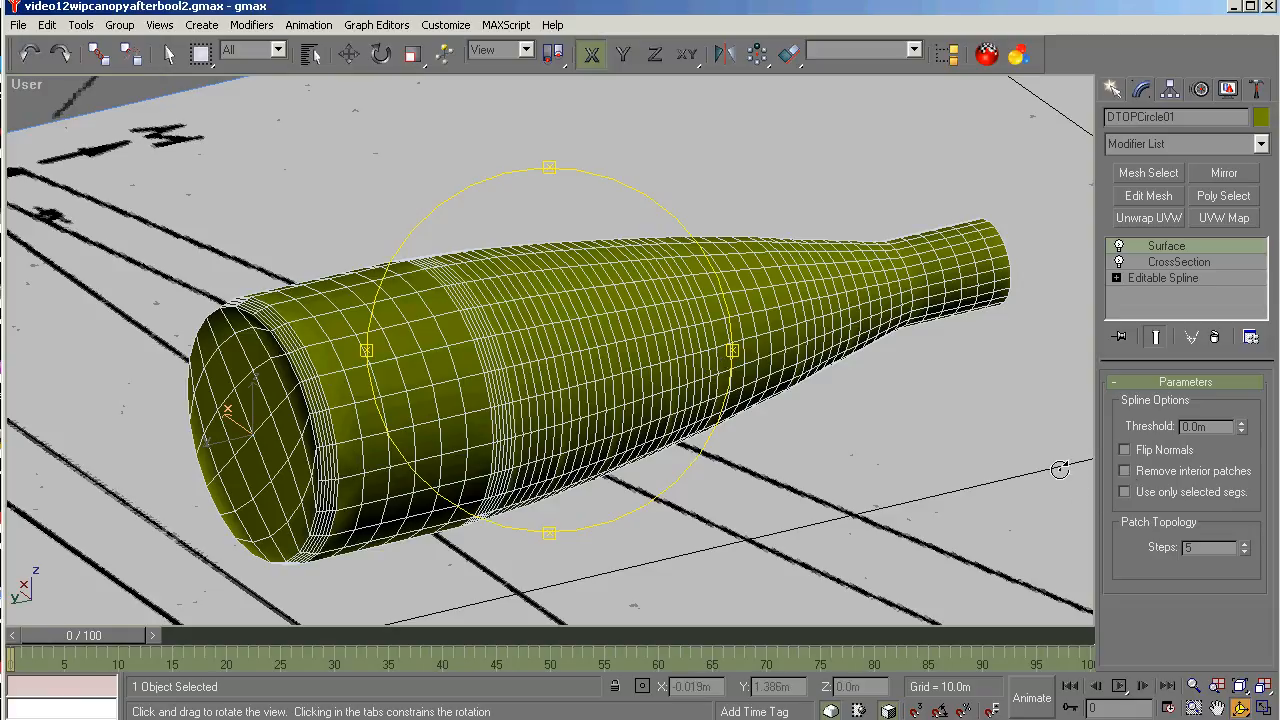
{"action": "left_click", "coordinate": [1125, 471]}
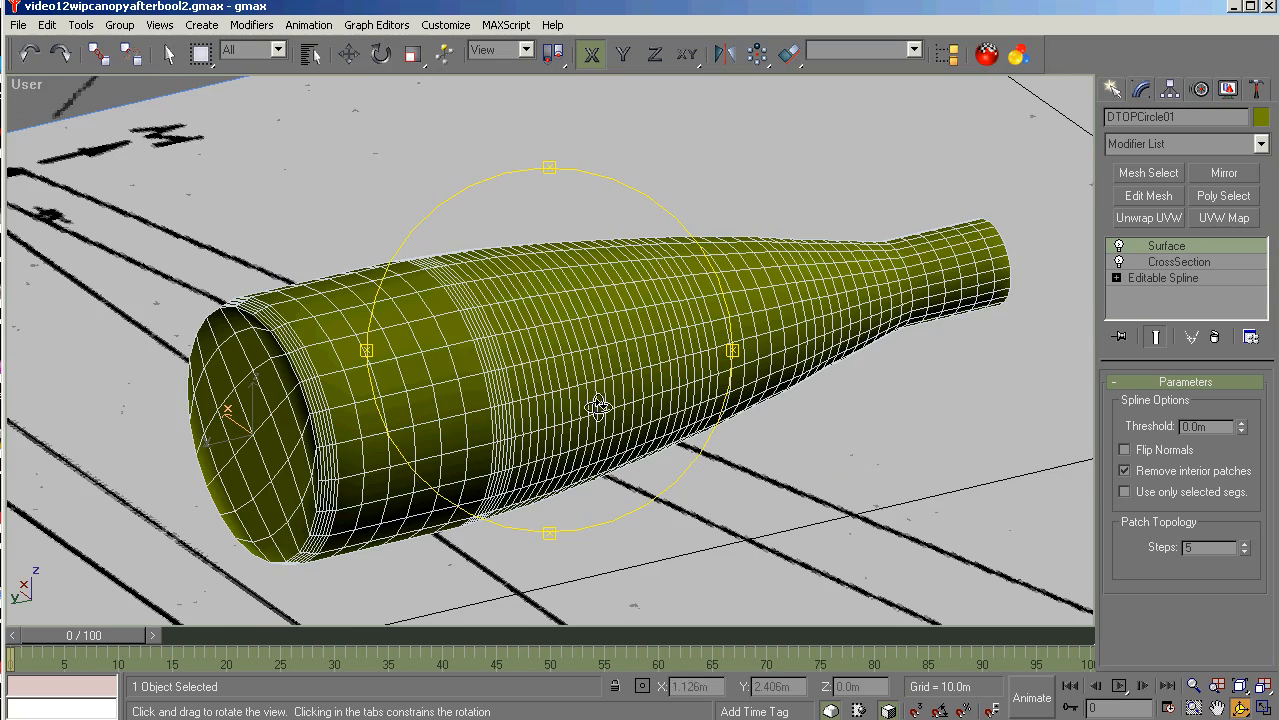
Make the canopy surface see-through over the side-view drawing in the Left view, and return to its Surface modifier parameters.
{"action": "left_click_drag", "start_coordinate": [598, 406], "coordinate": [529, 388]}
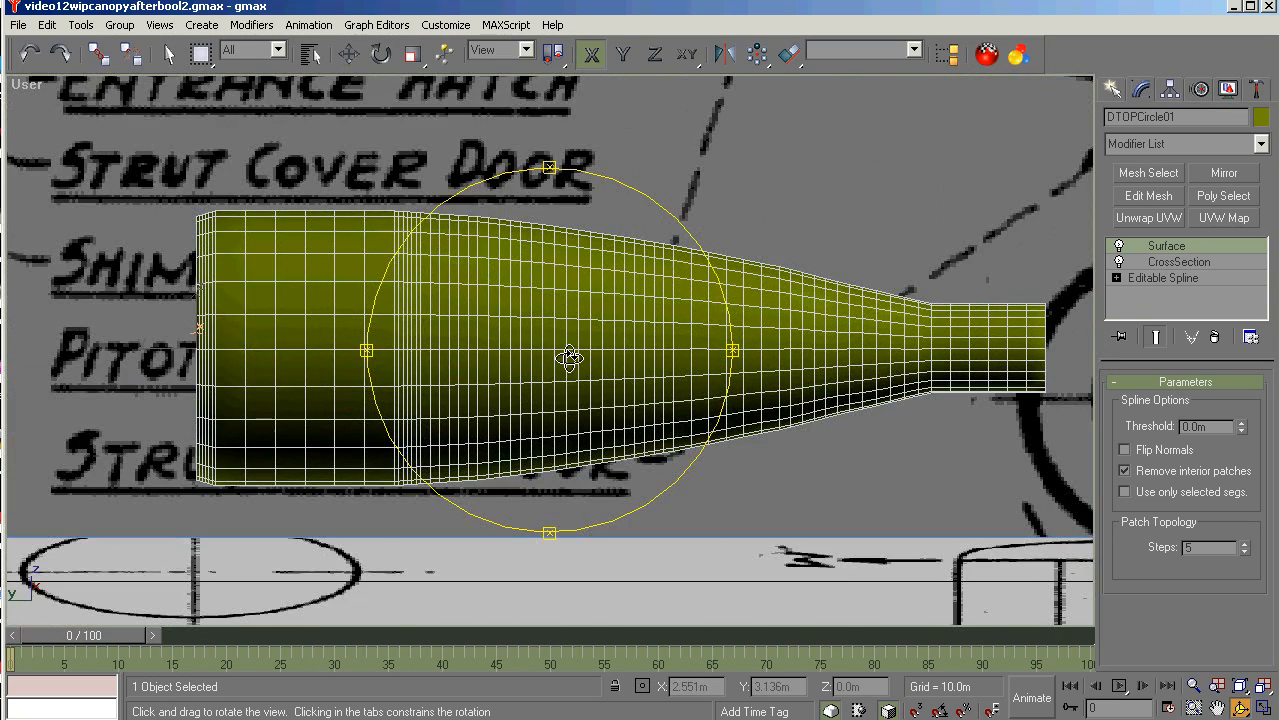
{"action": "key", "text": "k"}
{"action": "key", "text": "l"}
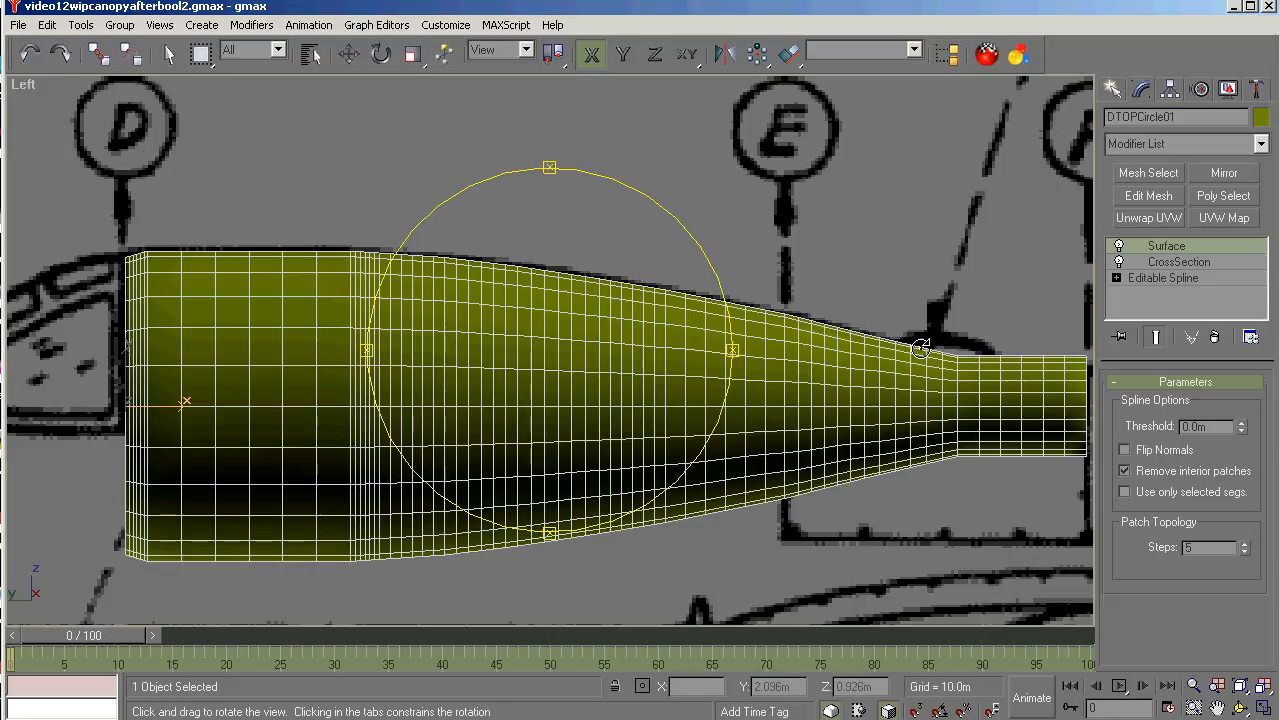
{"action": "key", "text": "w"}
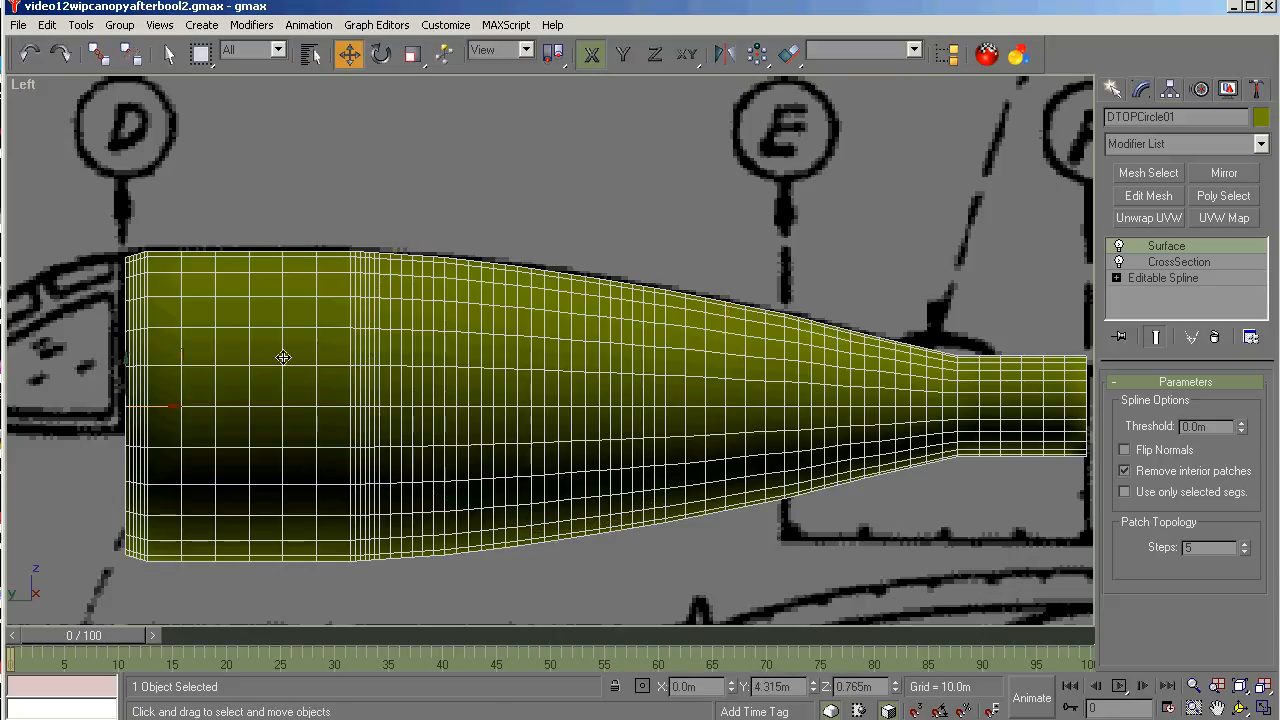
{"action": "left_click", "coordinate": [1228, 90]}
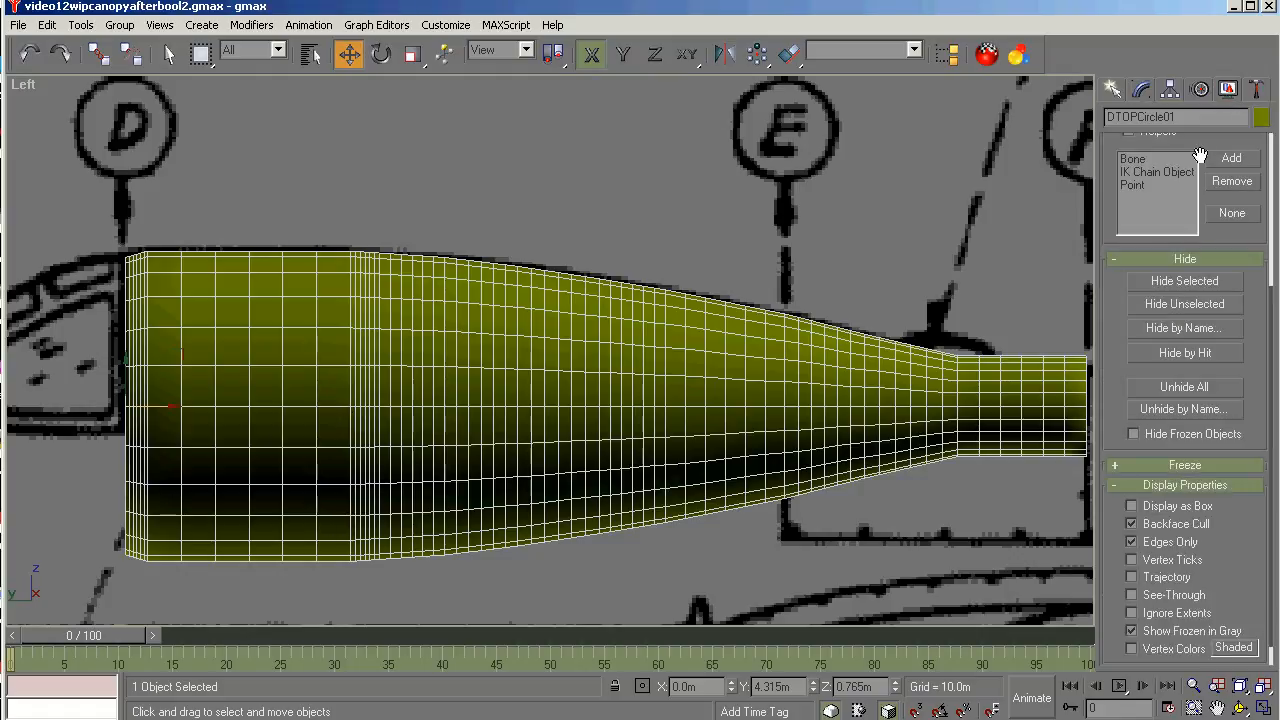
{"action": "left_click", "coordinate": [1152, 596]}
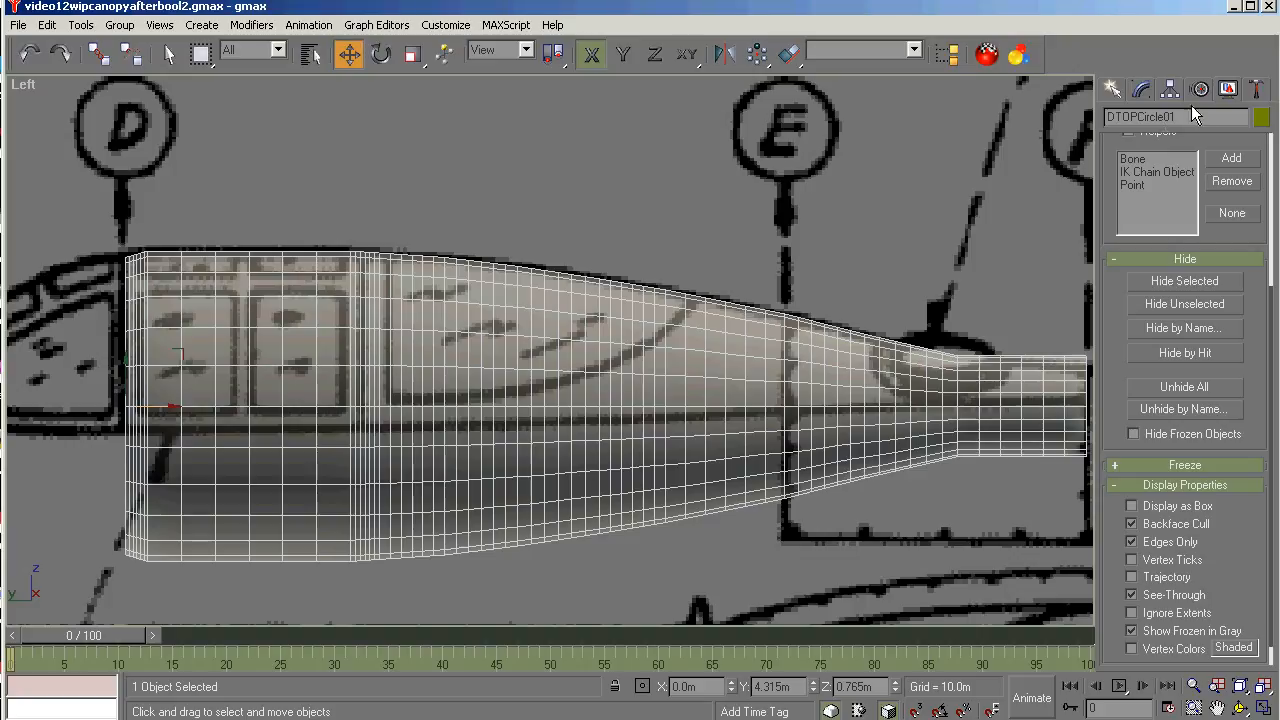
{"action": "left_click", "coordinate": [1141, 90]}
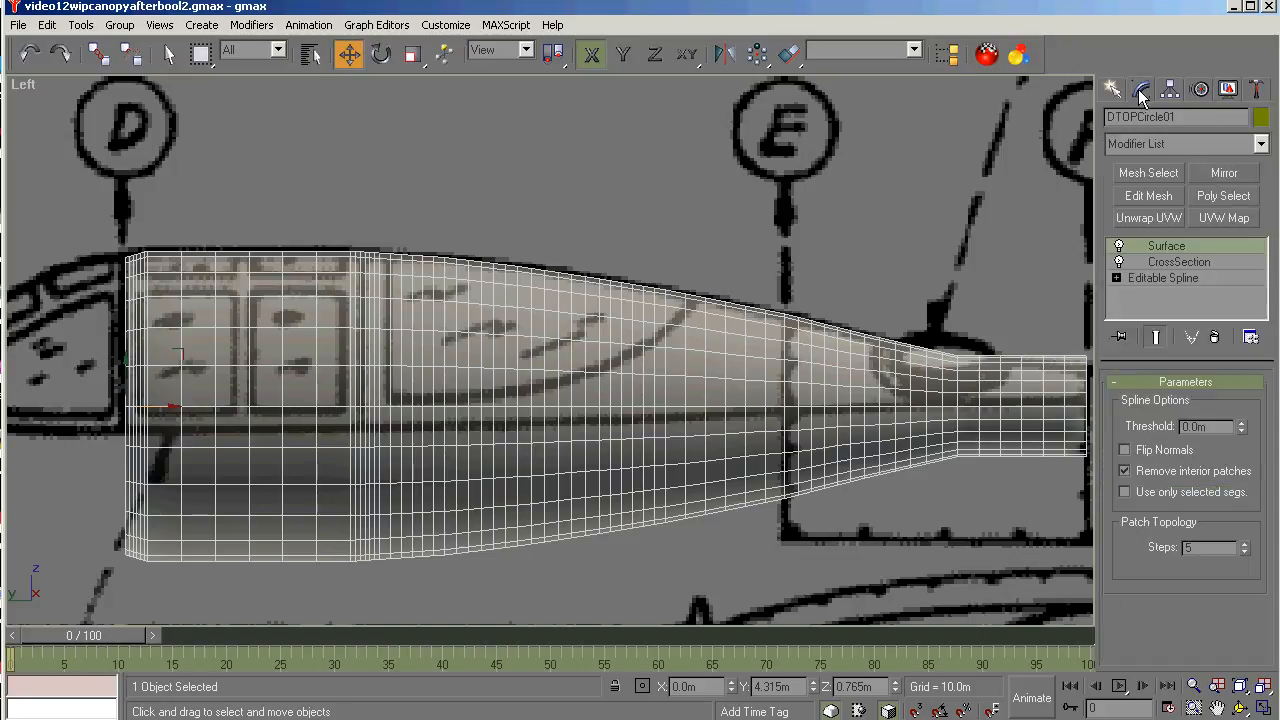
Collapse the canopy's whole modifier stack, holding the scene first, and convert the resulting patch object to an Editable Poly.
{"action": "right_click", "coordinate": [1167, 249]}
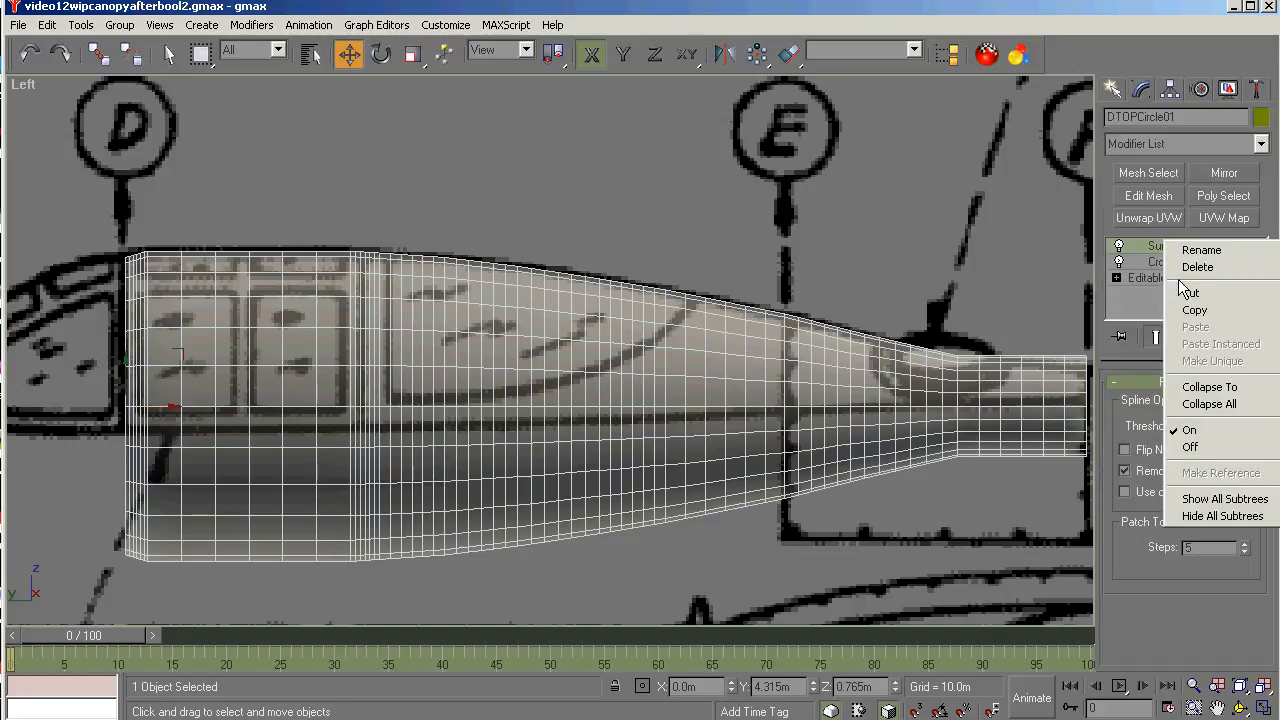
{"action": "left_click", "coordinate": [1190, 404]}
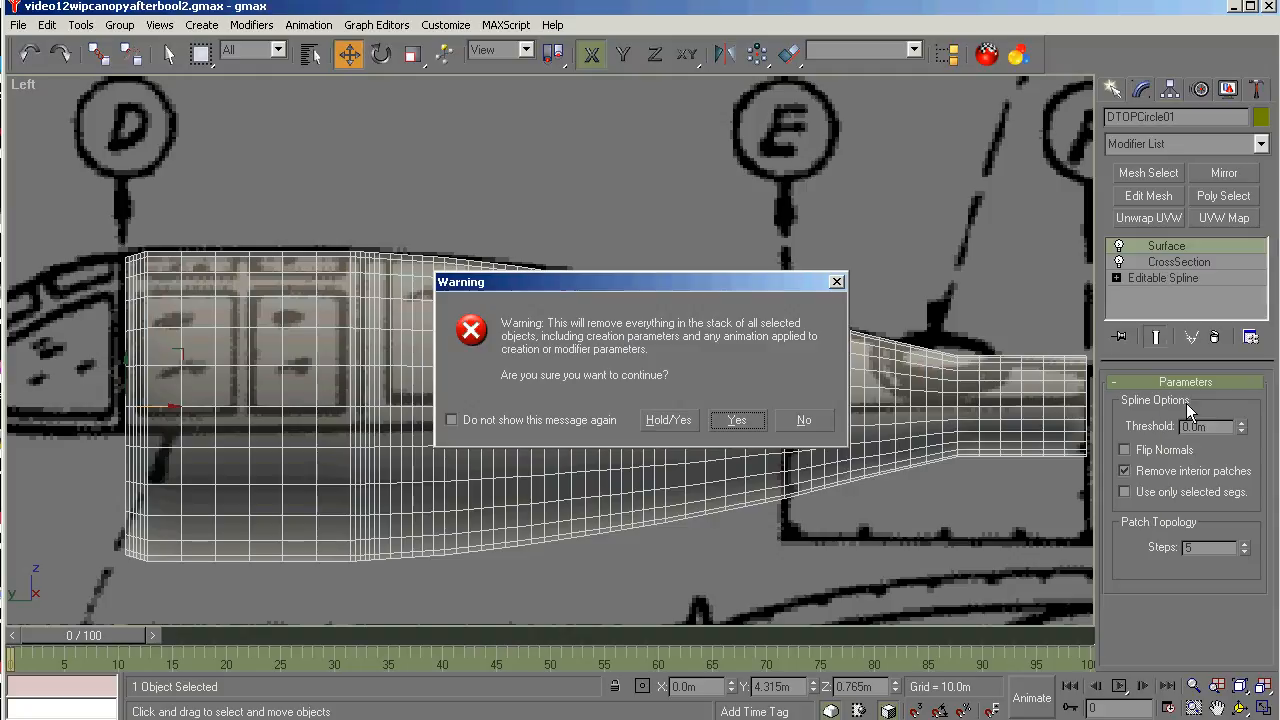
{"action": "left_click", "coordinate": [684, 419]}
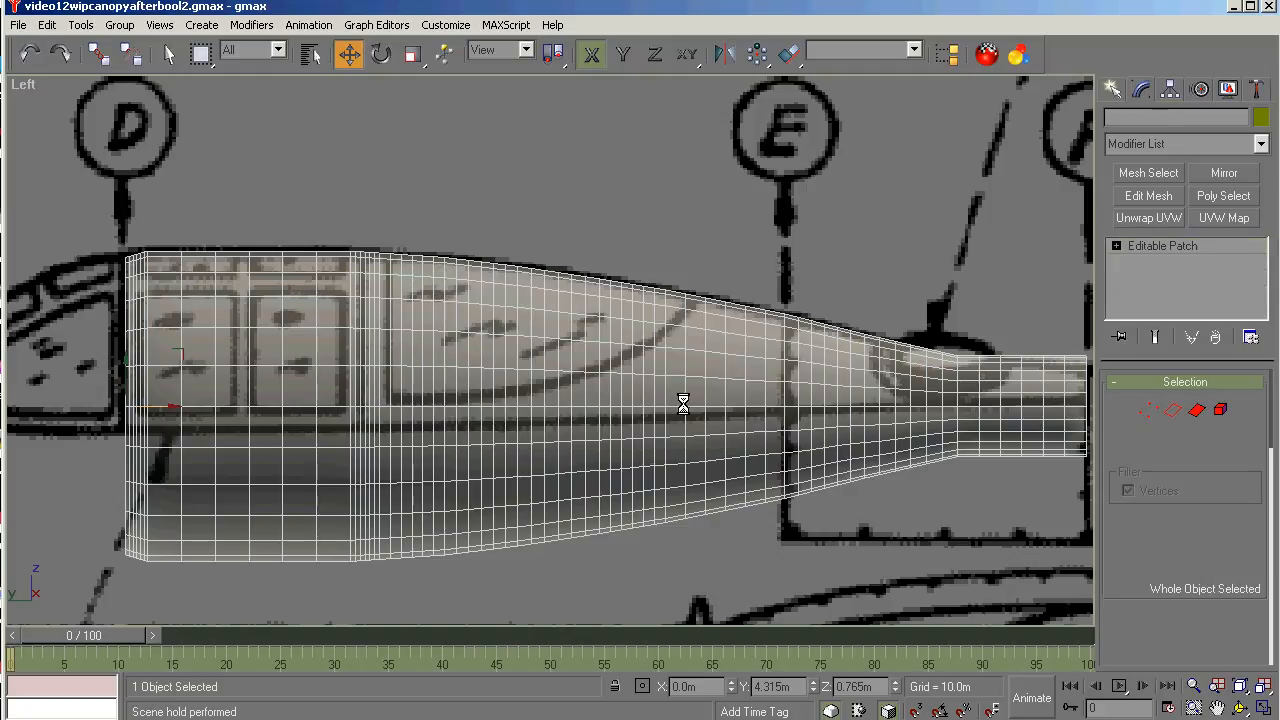
{"action": "right_click", "coordinate": [1176, 250]}
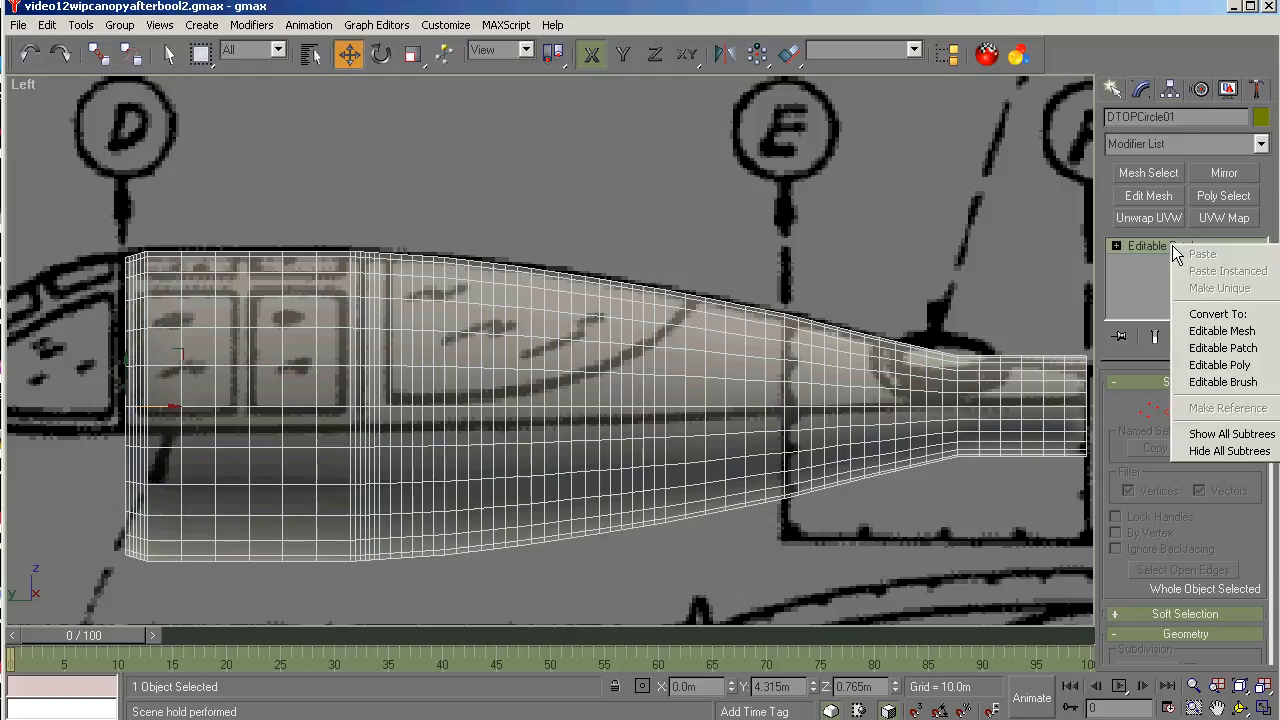
{"action": "left_click", "coordinate": [1210, 366]}
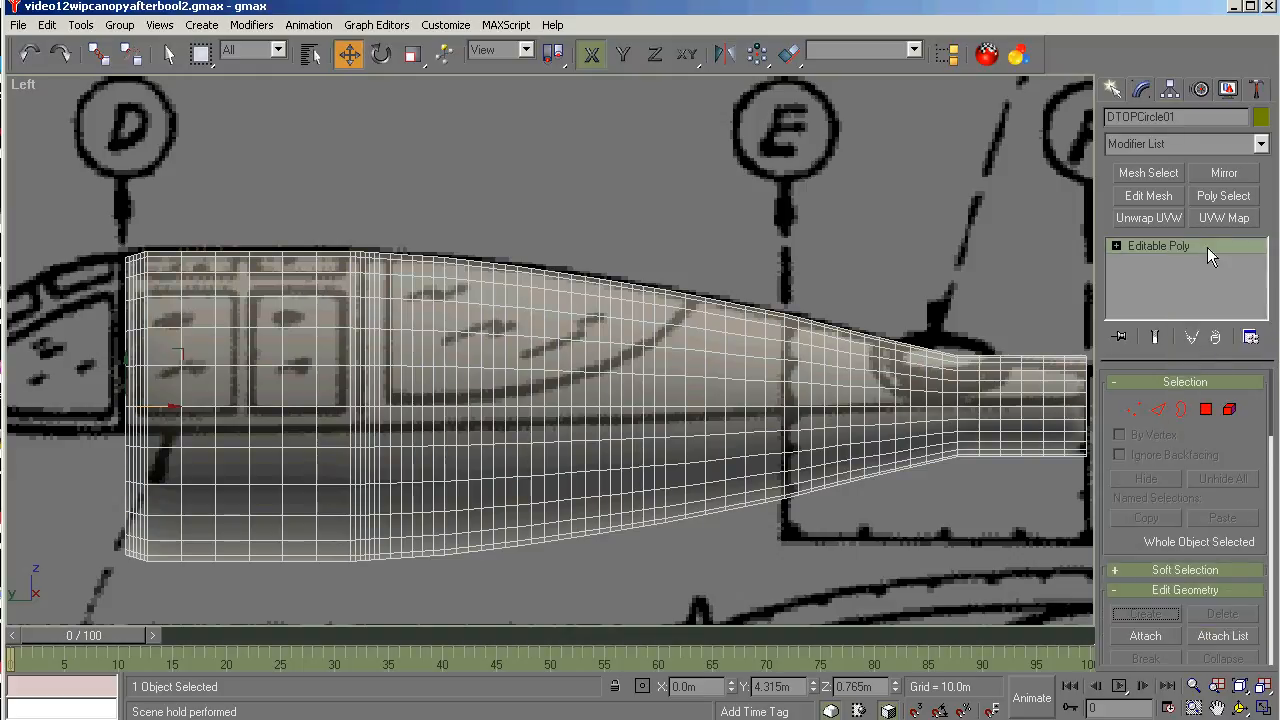
Select all polygons of the canopy to check its polygon count, and return to the object level.
{"action": "left_click", "coordinate": [1262, 144]}
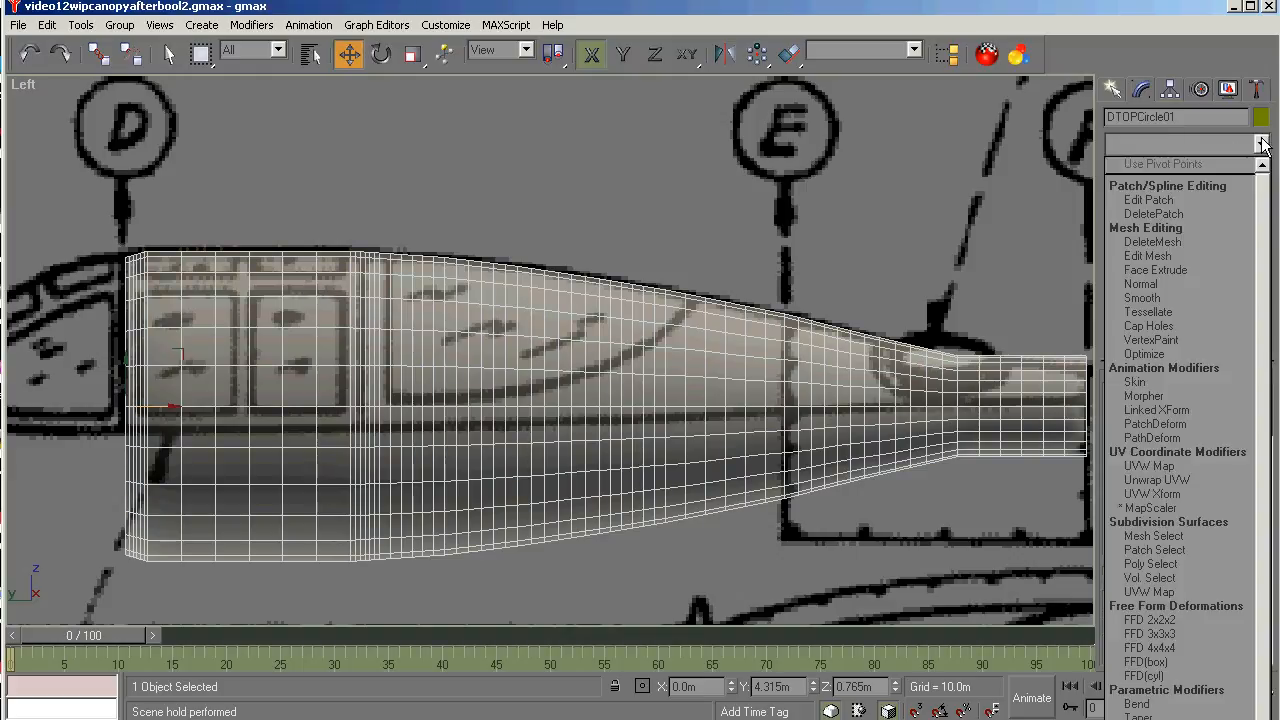
{"action": "left_click", "coordinate": [1262, 144]}
{"action": "left_click", "coordinate": [1206, 409]}
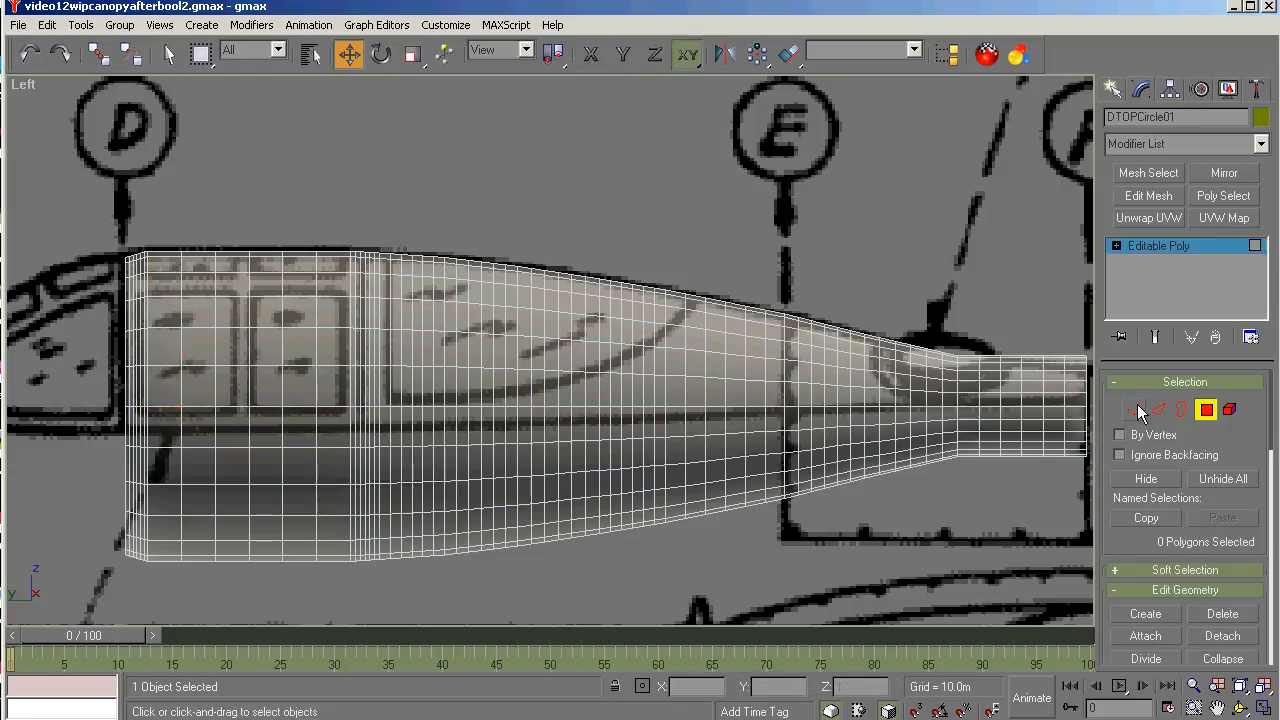
{"action": "left_click", "coordinate": [47, 25]}
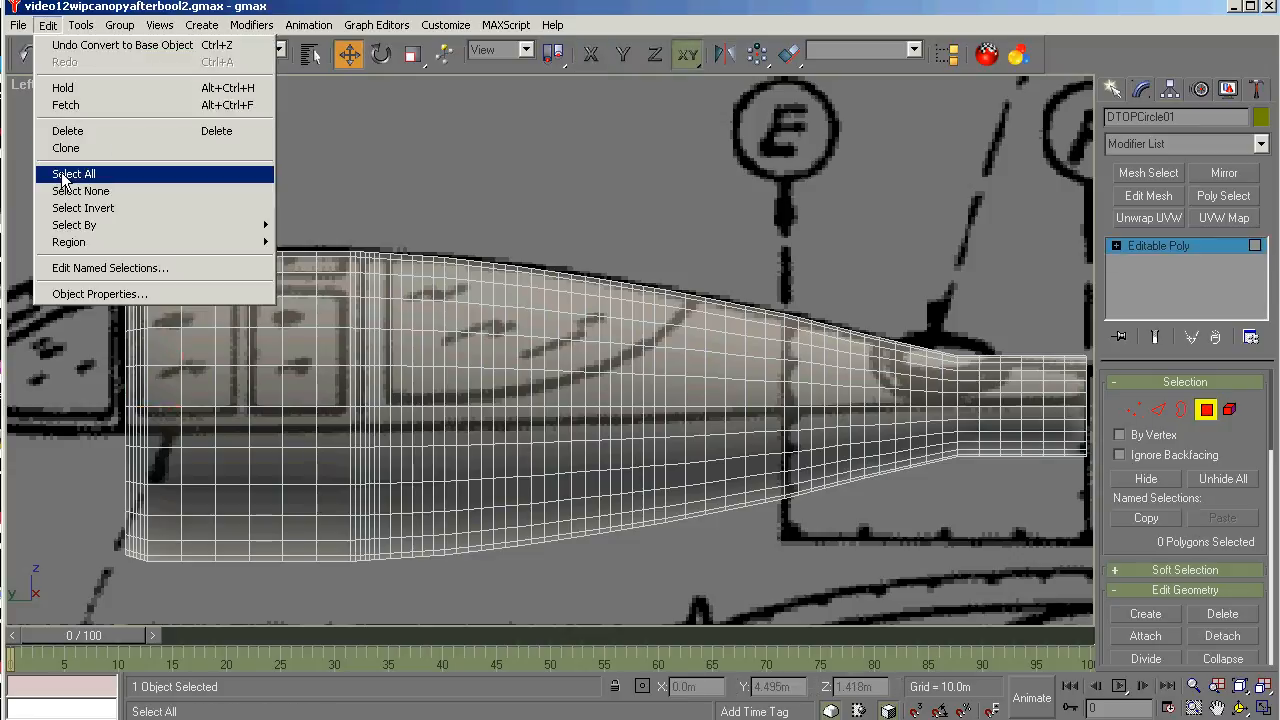
{"action": "left_click", "coordinate": [63, 175]}
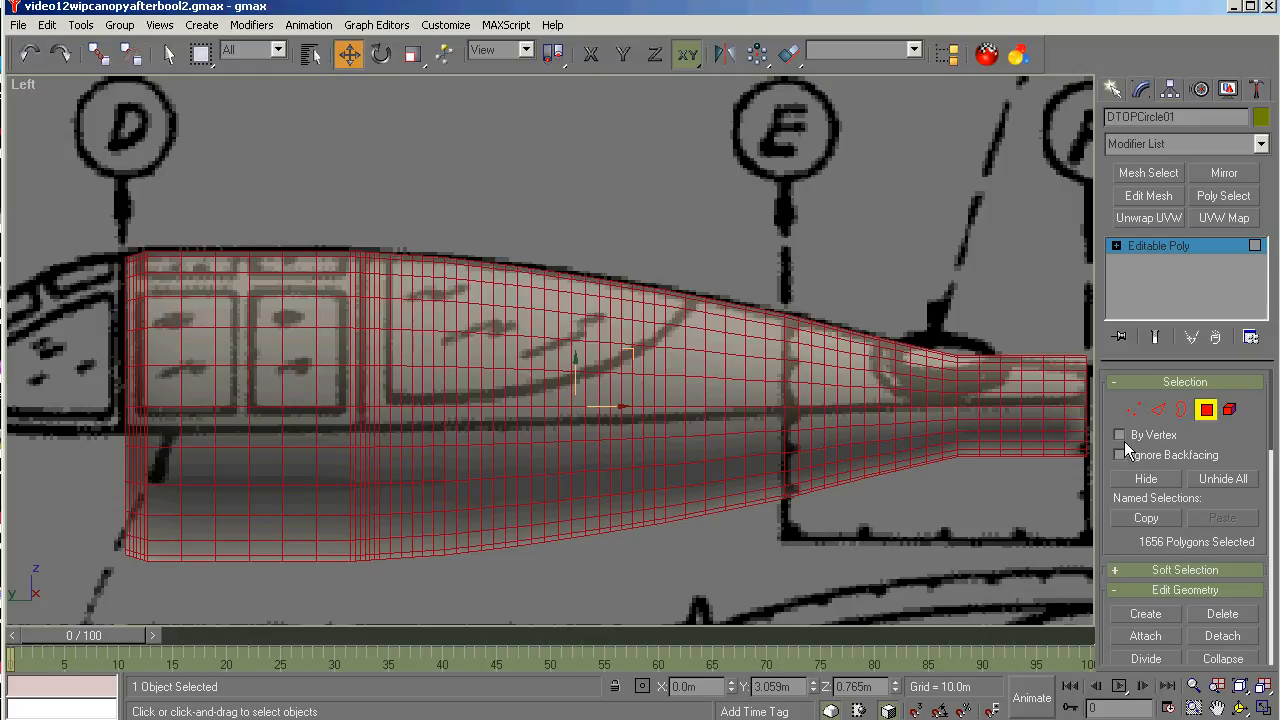
{"action": "left_click", "coordinate": [1176, 245]}
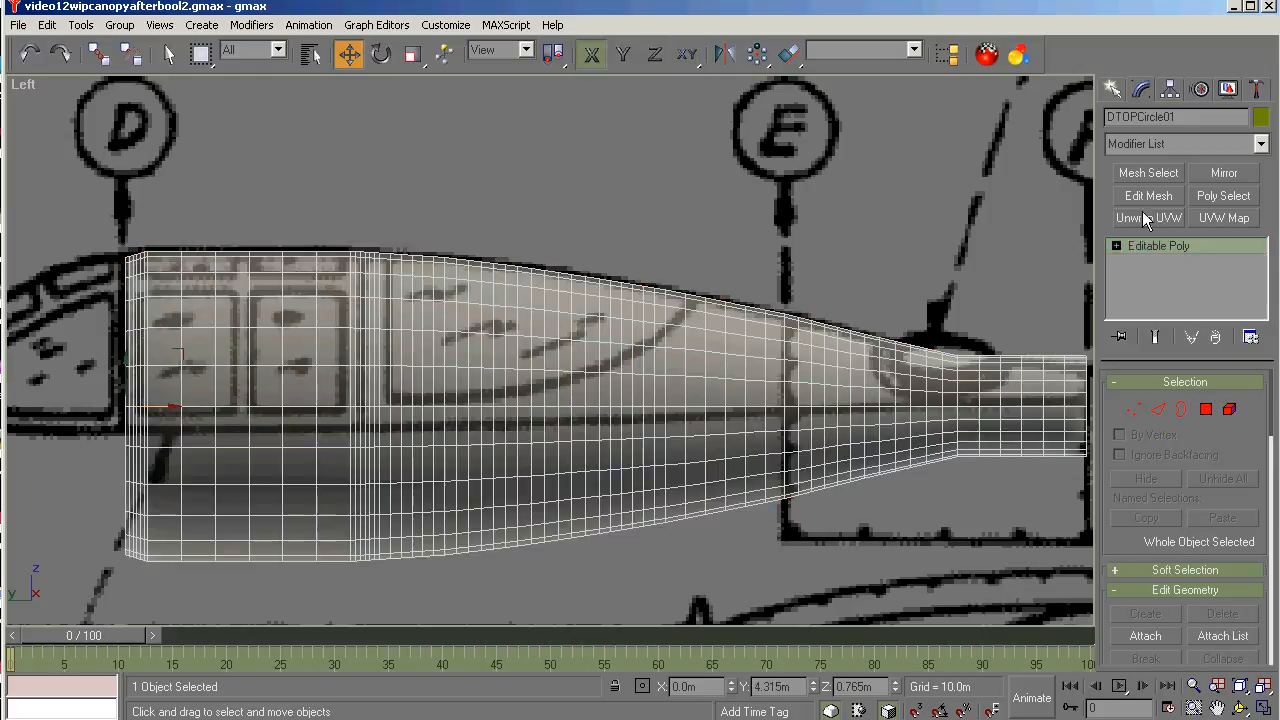
Apply an Optimize modifier to the canopy, review its before/after vertex and face counts, and turn on Auto Edge.
{"action": "left_click", "coordinate": [1261, 145]}
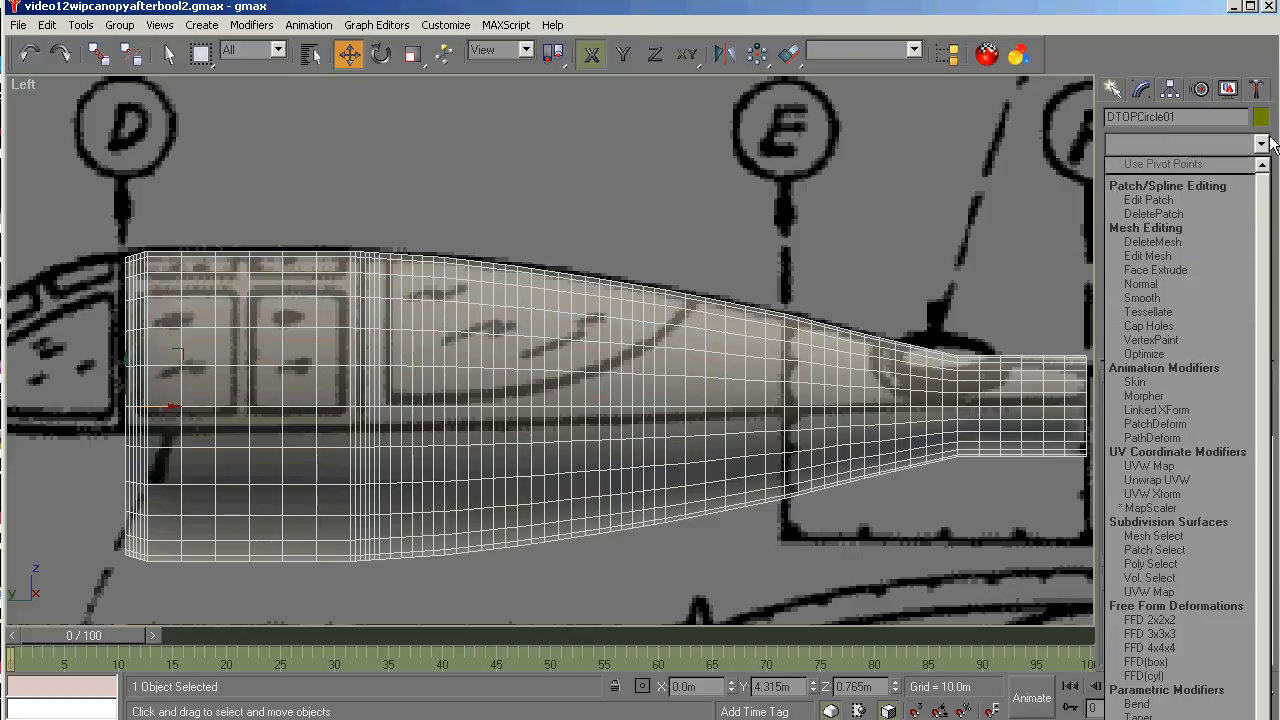
{"action": "left_click", "coordinate": [1137, 355]}
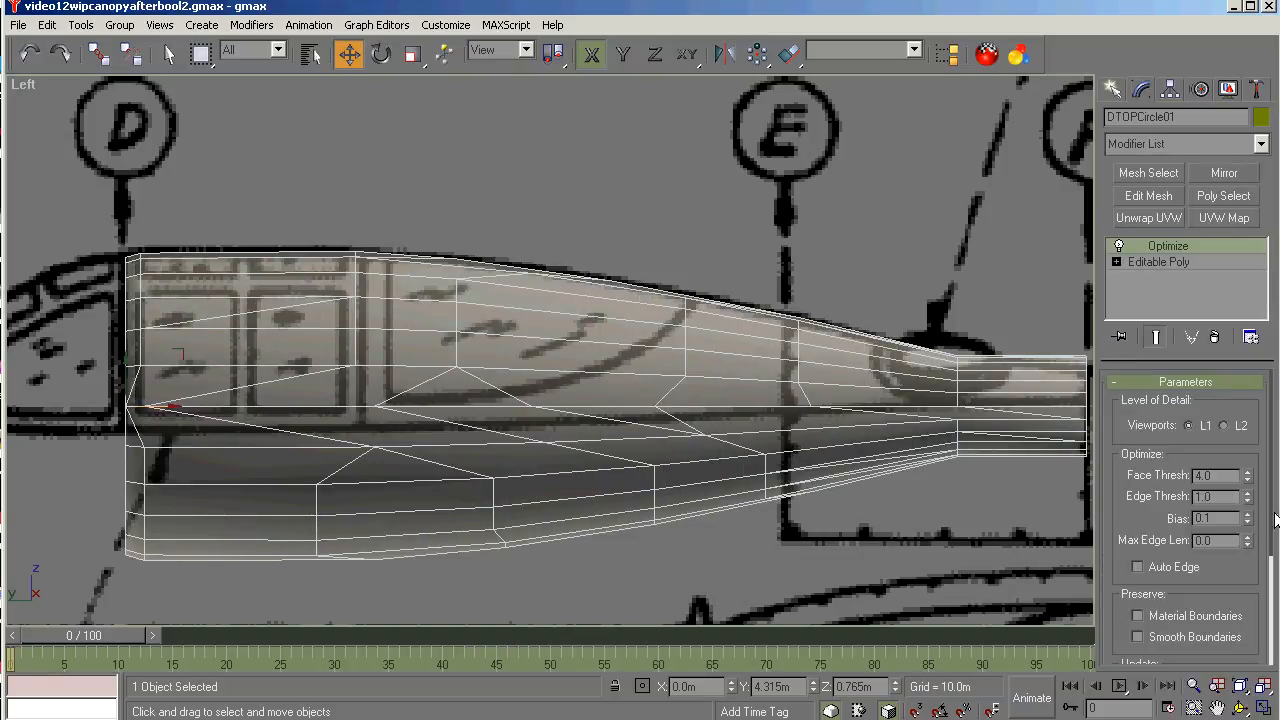
{"action": "left_click_drag", "start_coordinate": [1272, 515], "coordinate": [1246, 611]}
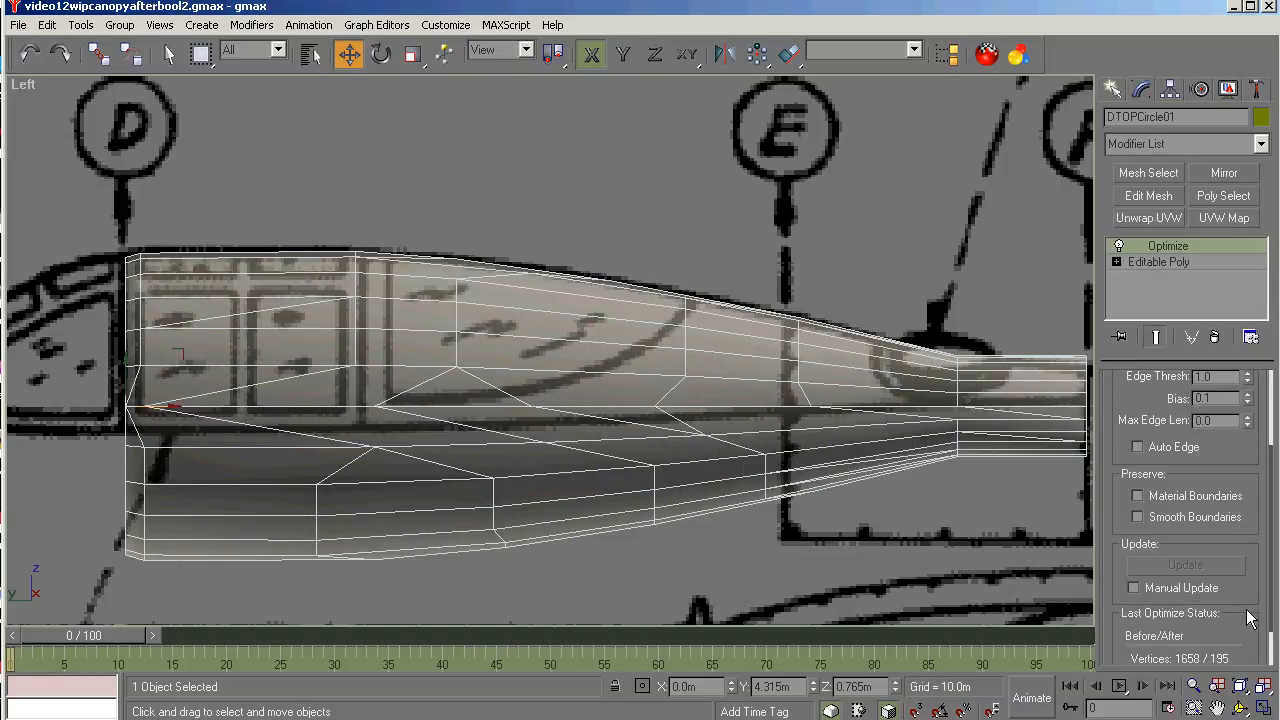
{"action": "scroll", "coordinate": [1248, 617], "scroll_direction": "down", "scroll_amount": 2}
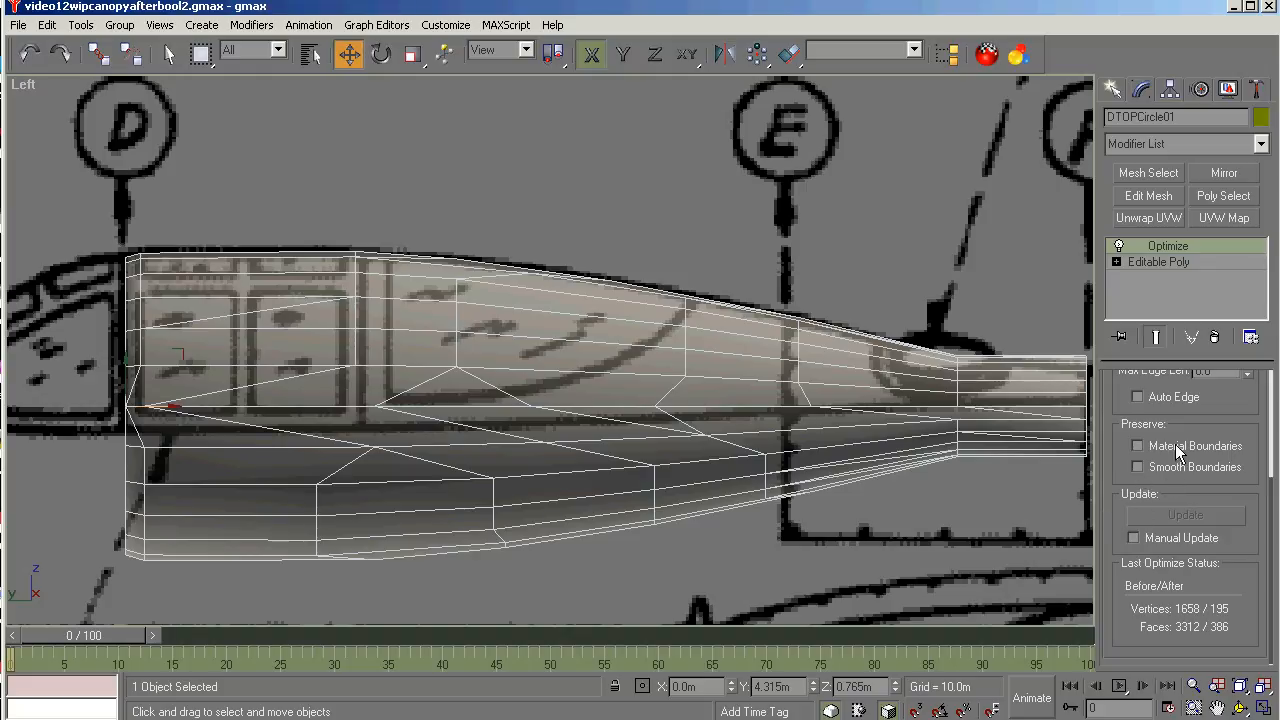
{"action": "left_click", "coordinate": [1138, 397]}
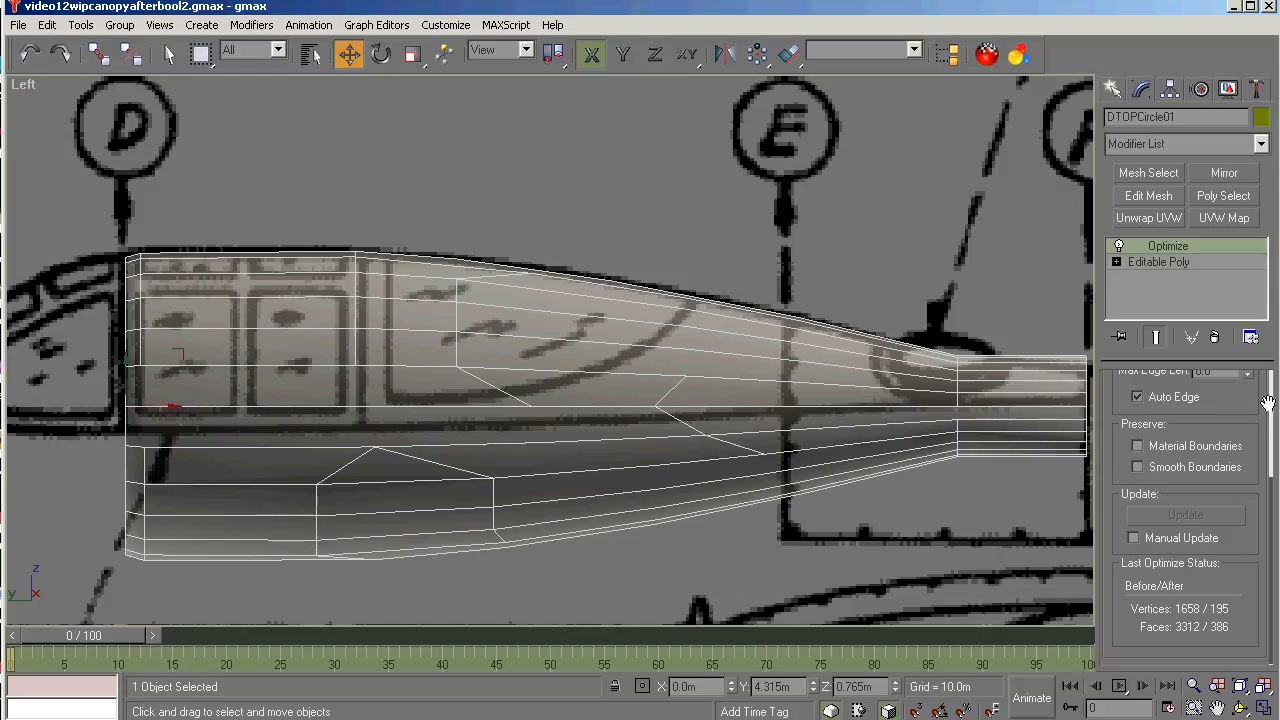
Lower the Optimize modifier's Face Threshold stepwise to 0.9 while comparing the mesh with the side-view drawing.
{"action": "scroll", "coordinate": [1267, 402], "scroll_direction": "up", "scroll_amount": 3}
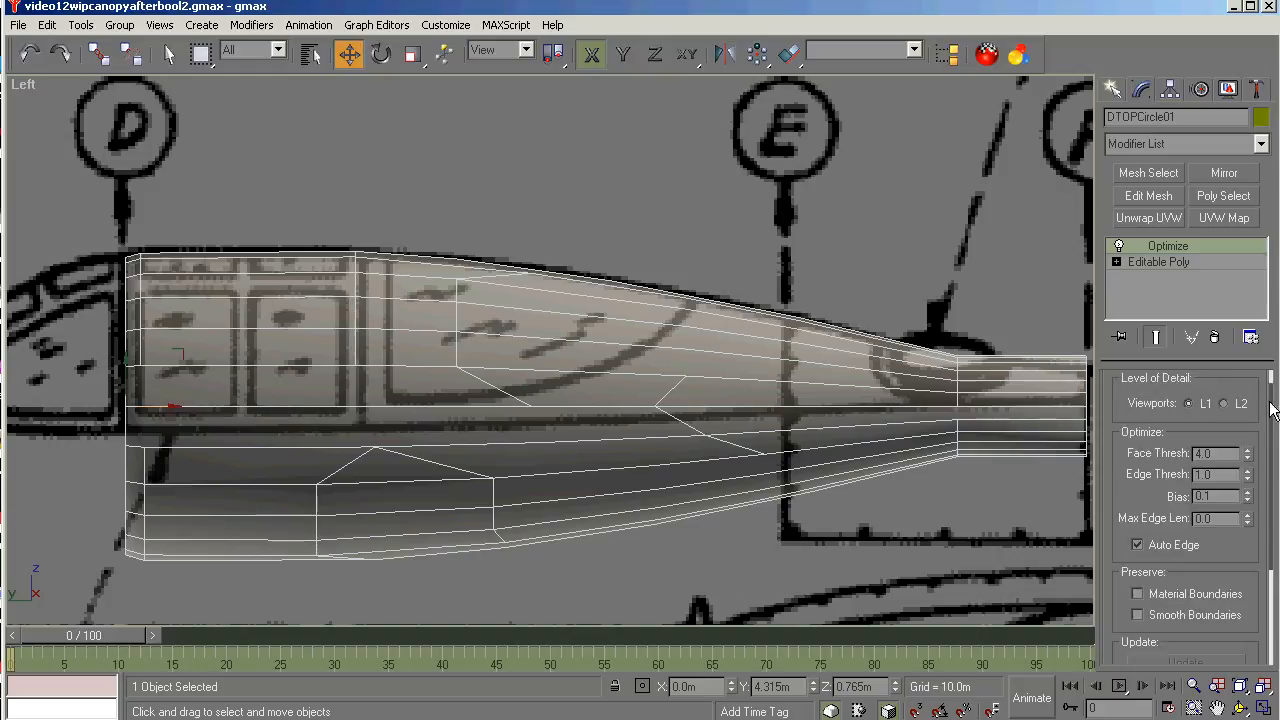
{"action": "left_click", "coordinate": [1247, 457]}
{"action": "left_click", "coordinate": [1247, 457]}
{"action": "left_click", "coordinate": [1247, 457]}
{"action": "left_click", "coordinate": [1247, 457]}
{"action": "left_click", "coordinate": [1247, 457]}
{"action": "left_click", "coordinate": [1247, 457]}
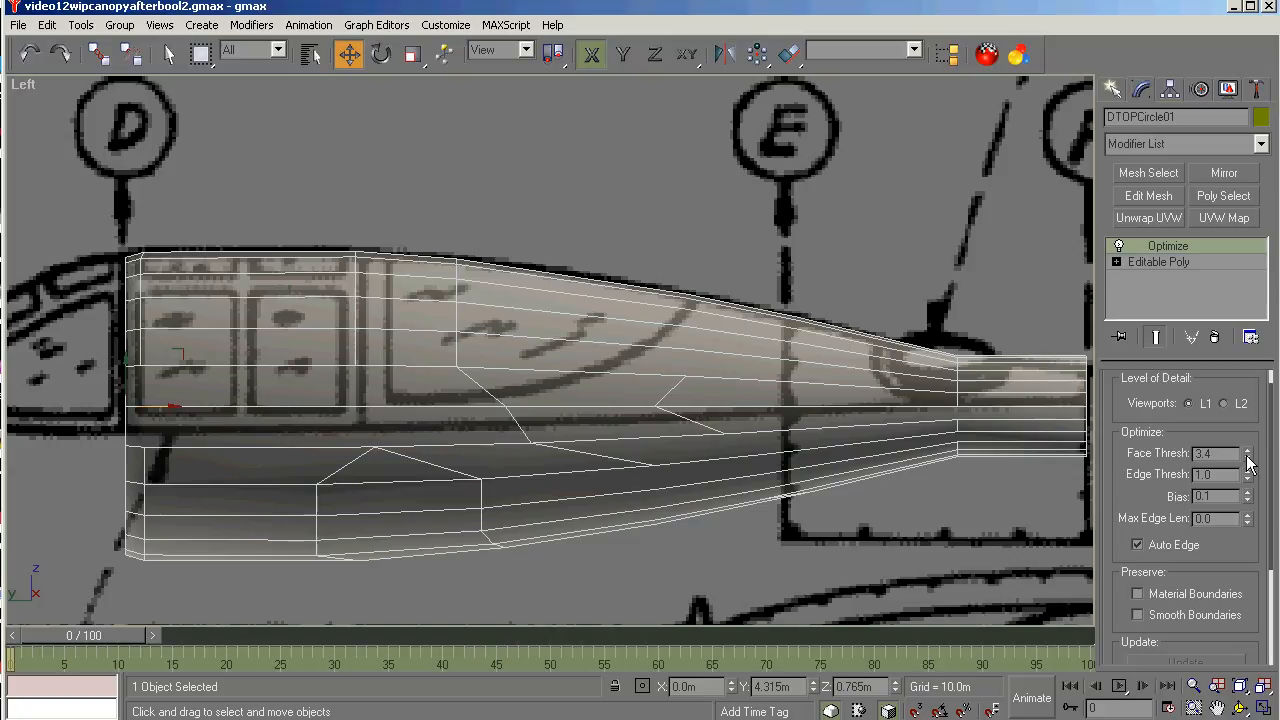
{"action": "left_click", "coordinate": [1247, 458]}
{"action": "left_click", "coordinate": [1247, 458]}
{"action": "left_click", "coordinate": [1247, 460]}
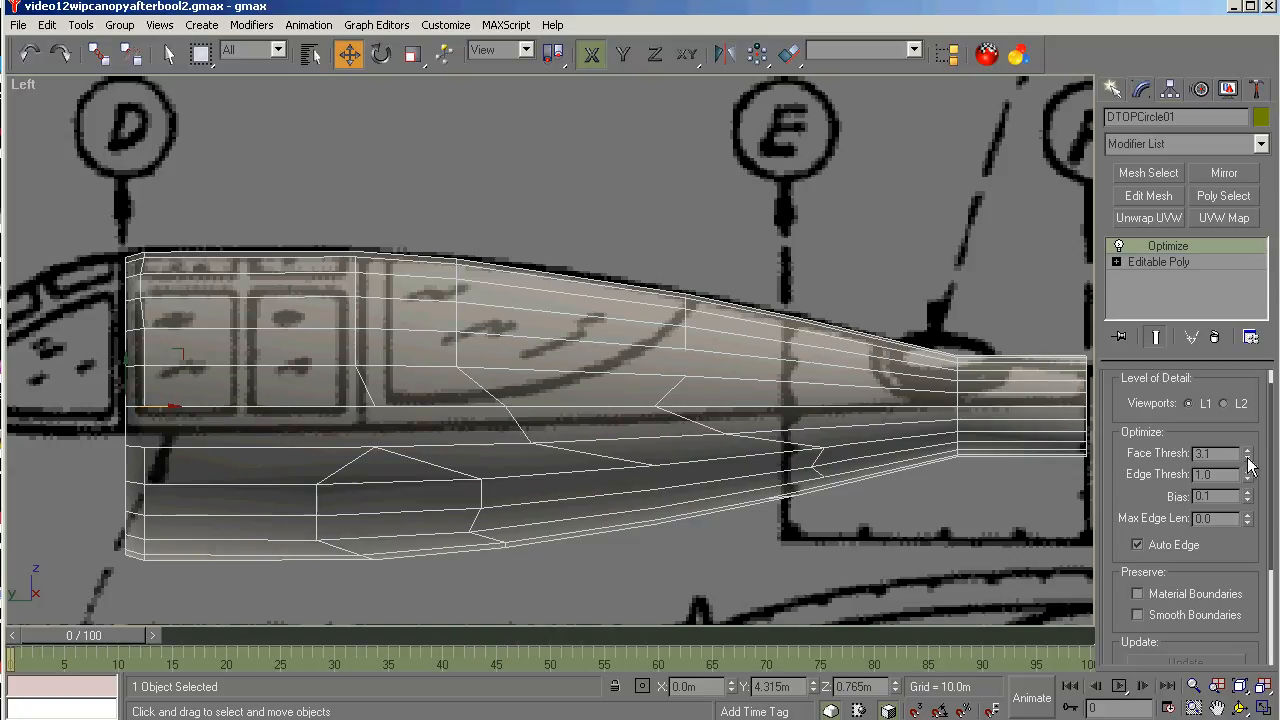
{"action": "left_click", "coordinate": [1247, 460]}
{"action": "left_click", "coordinate": [1247, 460]}
{"action": "left_click", "coordinate": [1247, 460]}
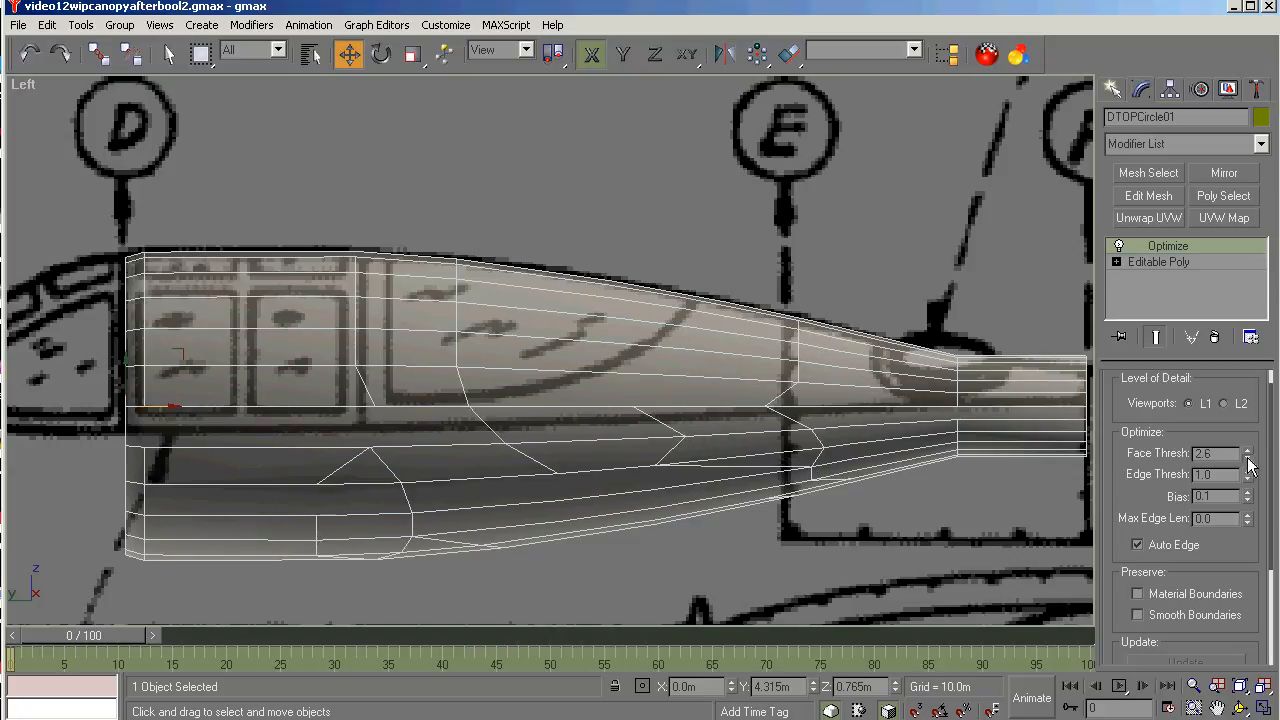
{"action": "left_click", "coordinate": [1247, 460]}
{"action": "left_click", "coordinate": [1247, 460]}
{"action": "left_click", "coordinate": [1247, 460]}
{"action": "left_click", "coordinate": [1247, 460]}
{"action": "left_click", "coordinate": [1247, 460]}
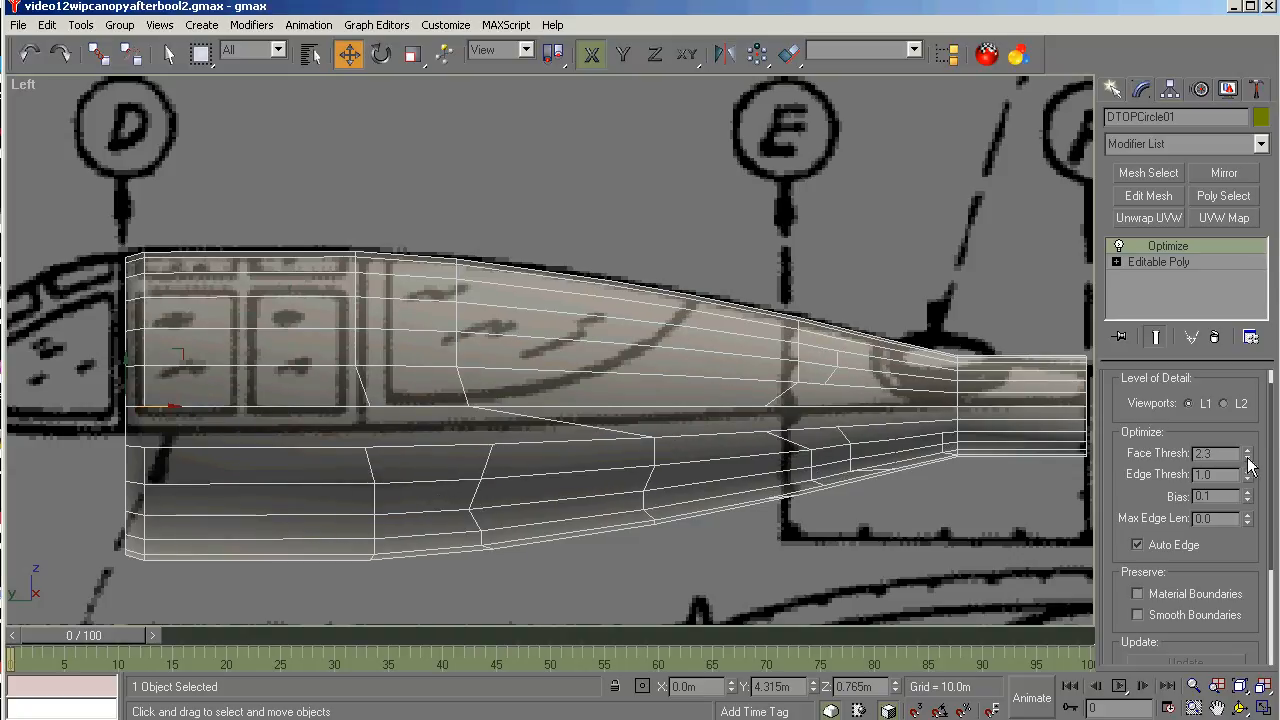
{"action": "left_click", "coordinate": [1247, 460]}
{"action": "left_click", "coordinate": [1247, 460]}
{"action": "left_click", "coordinate": [1247, 460]}
{"action": "left_click", "coordinate": [1247, 460]}
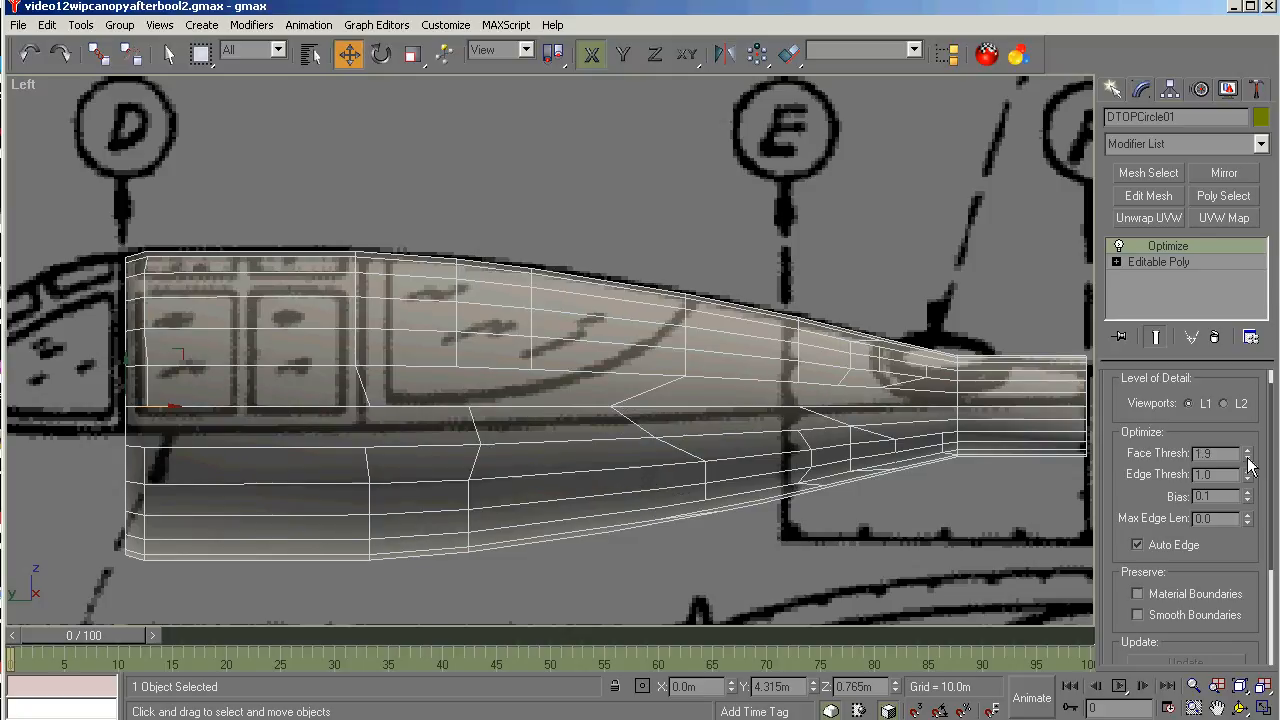
{"action": "left_click", "coordinate": [1247, 460]}
{"action": "left_click", "coordinate": [1247, 460]}
{"action": "left_click", "coordinate": [1247, 460]}
{"action": "left_click", "coordinate": [1247, 460]}
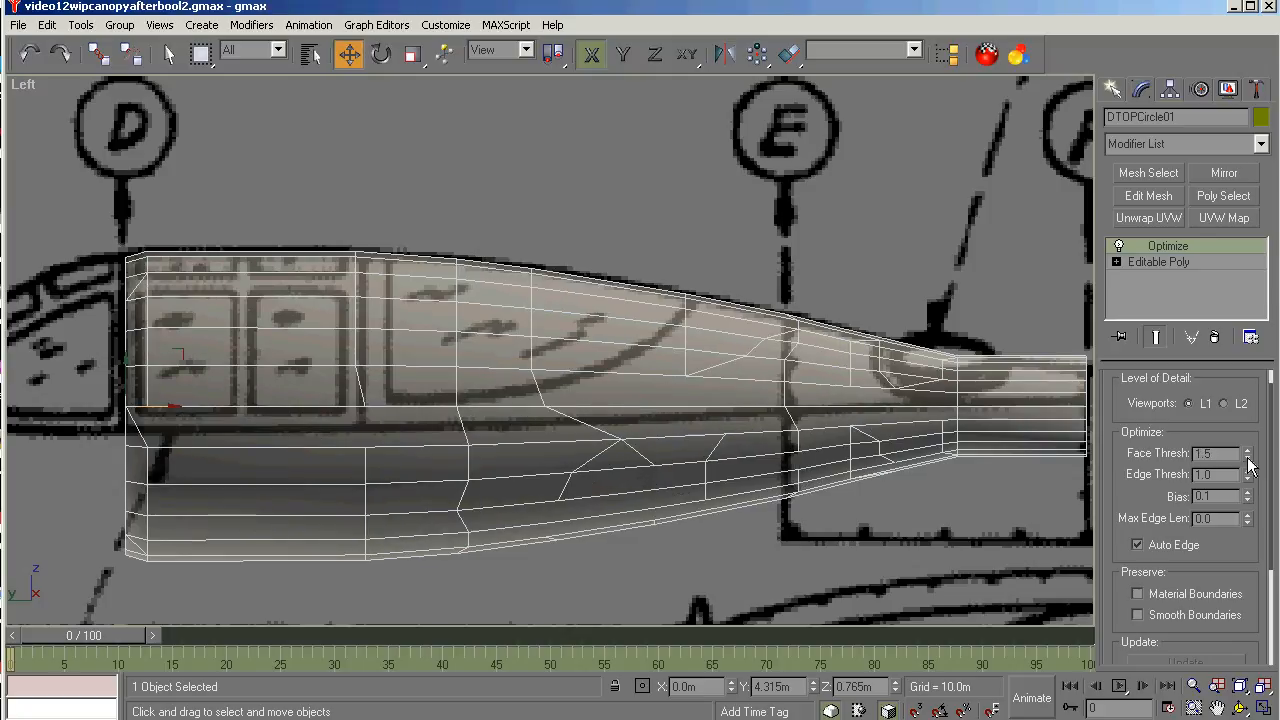
{"action": "left_click", "coordinate": [1247, 460]}
{"action": "left_click", "coordinate": [1247, 460]}
{"action": "left_click", "coordinate": [1247, 460]}
{"action": "left_click", "coordinate": [1247, 460]}
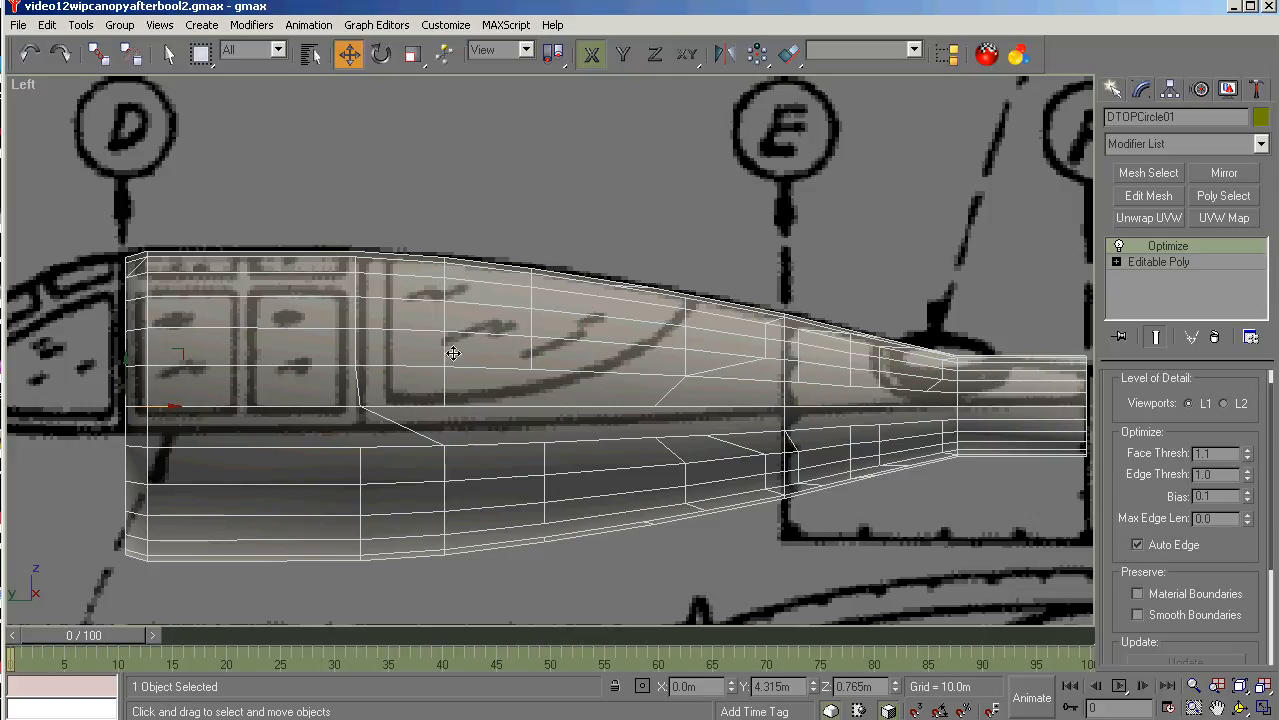
{"action": "left_click", "coordinate": [1247, 458]}
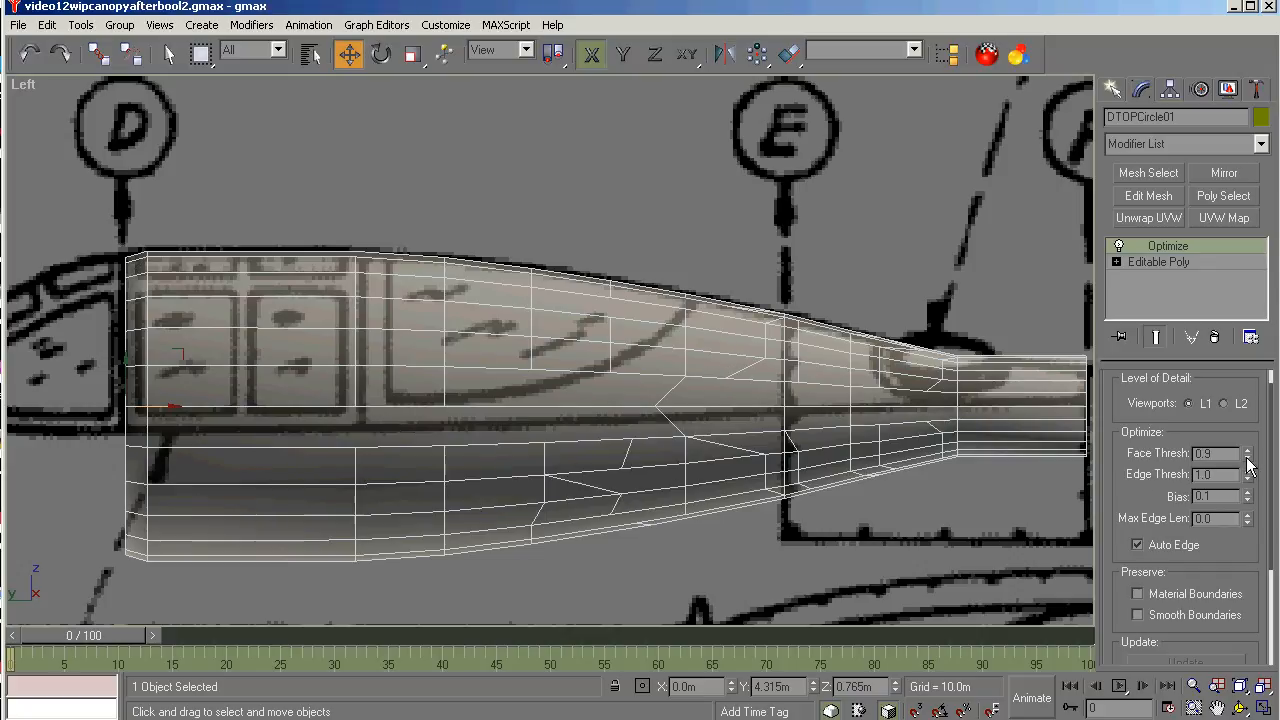
Lower the Face Threshold to 0.0 to preview denser meshes, and bring it back up to 0.9.
{"action": "left_click", "coordinate": [1247, 458]}
{"action": "left_click", "coordinate": [1247, 458]}
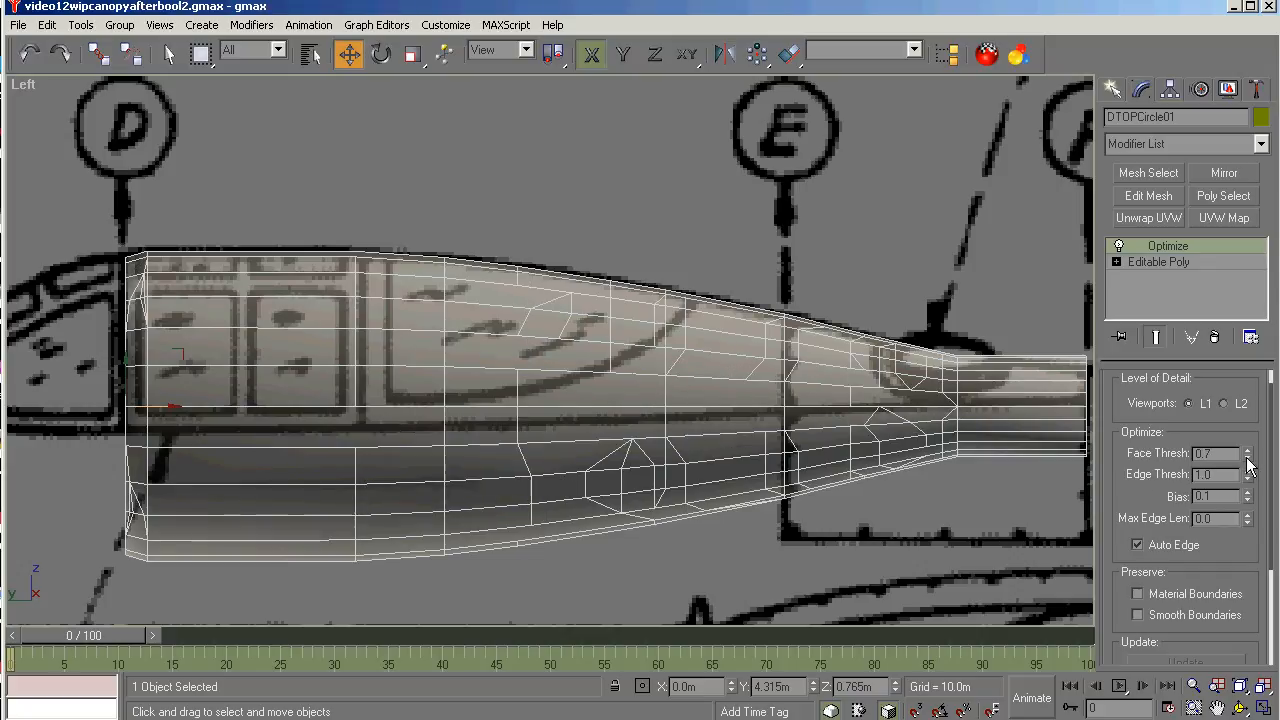
{"action": "left_click", "coordinate": [1247, 458]}
{"action": "left_click", "coordinate": [1247, 458]}
{"action": "left_click", "coordinate": [1247, 458]}
{"action": "left_click", "coordinate": [1247, 458]}
{"action": "left_click", "coordinate": [1247, 458]}
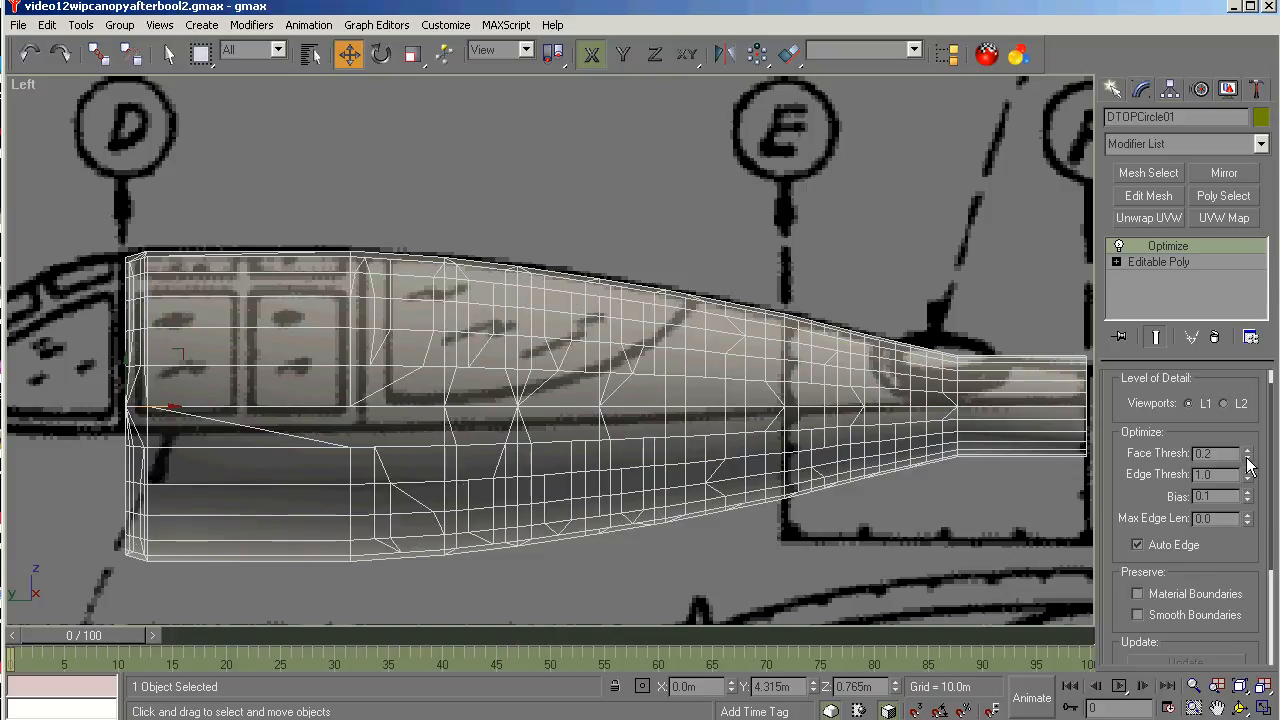
{"action": "left_click", "coordinate": [1247, 458]}
{"action": "left_click", "coordinate": [1247, 458]}
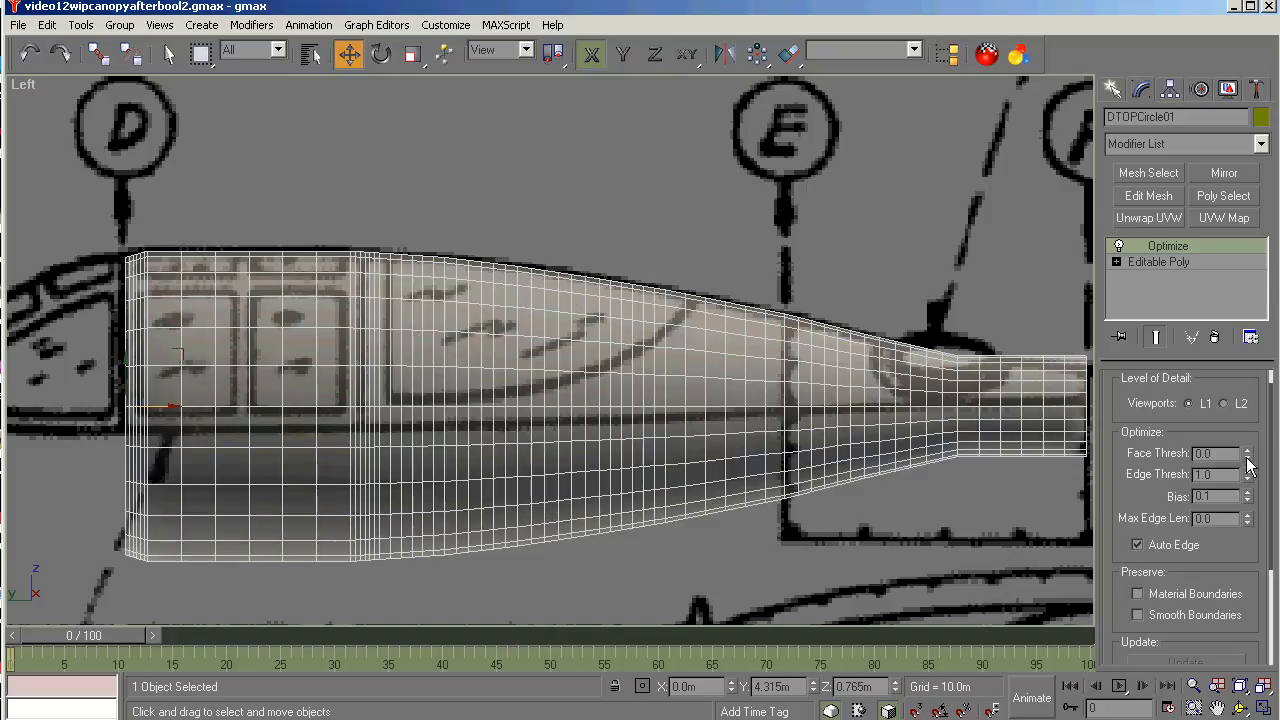
{"action": "left_click", "coordinate": [1247, 451]}
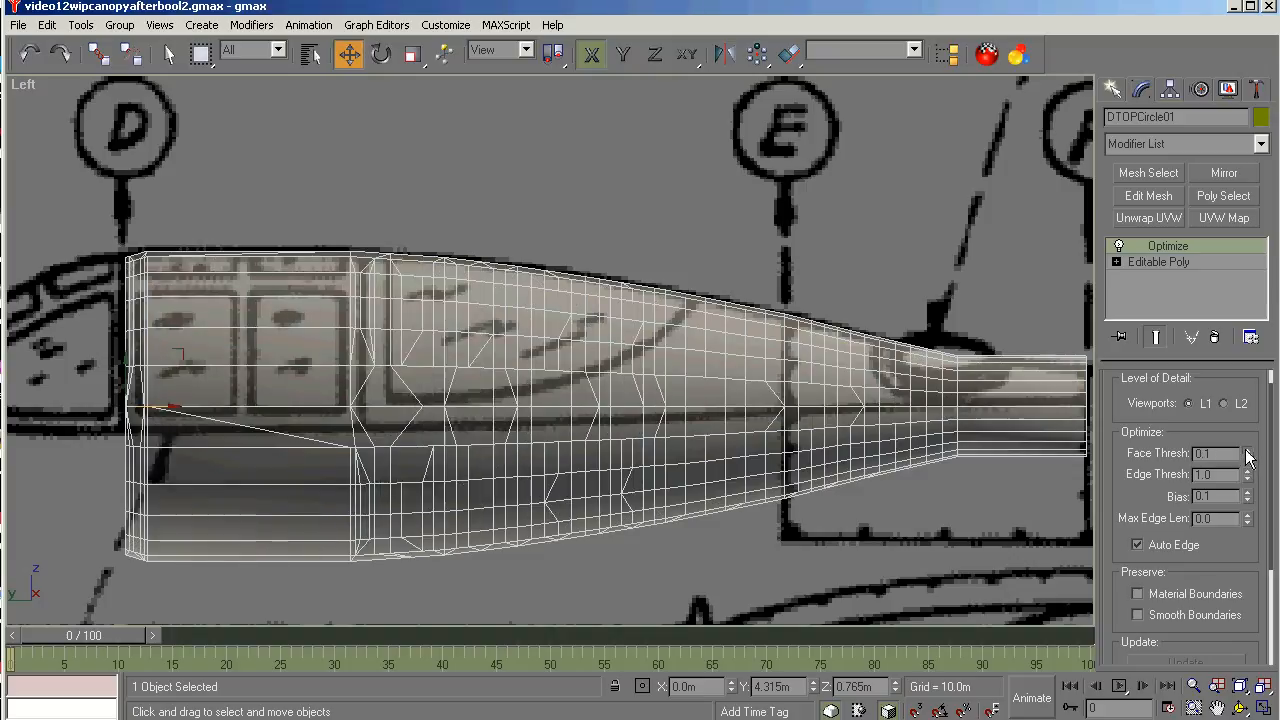
{"action": "left_click", "coordinate": [1247, 451]}
{"action": "left_click", "coordinate": [1247, 451]}
{"action": "left_click", "coordinate": [1247, 451]}
{"action": "left_click", "coordinate": [1247, 451]}
{"action": "left_click", "coordinate": [1247, 451]}
{"action": "left_click", "coordinate": [1247, 451]}
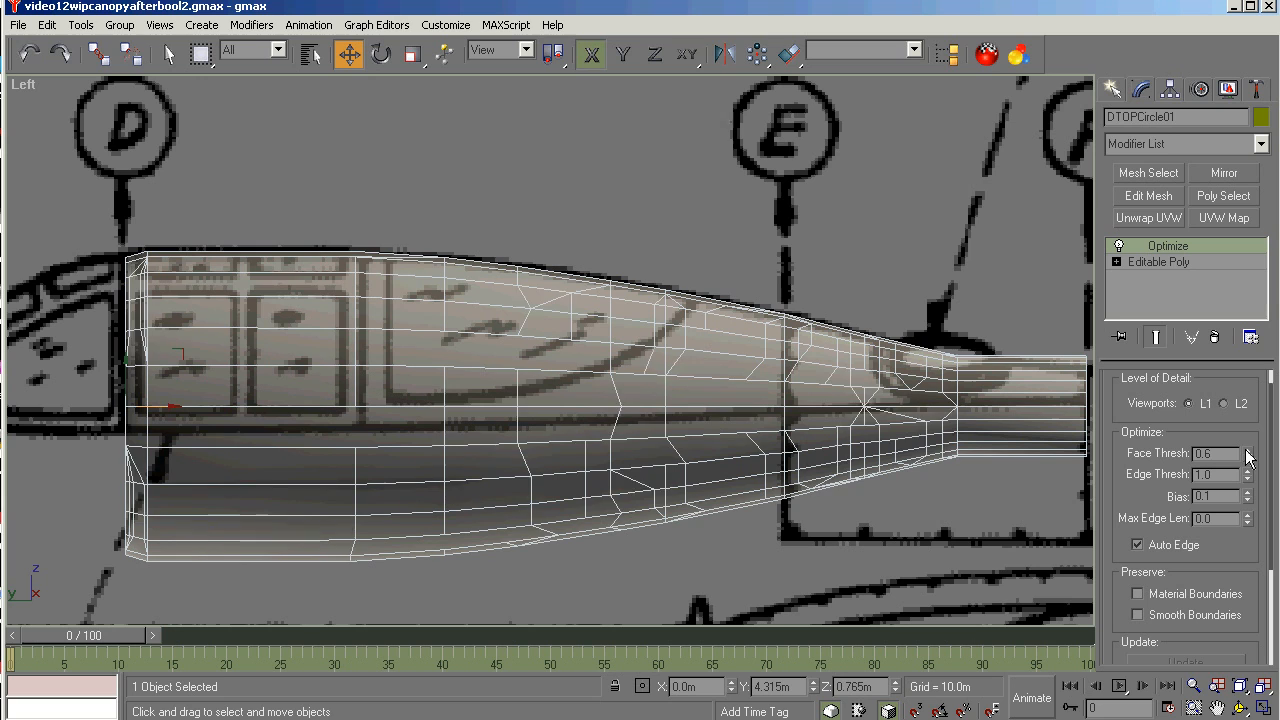
{"action": "left_click", "coordinate": [1247, 451]}
{"action": "left_click", "coordinate": [1247, 451]}
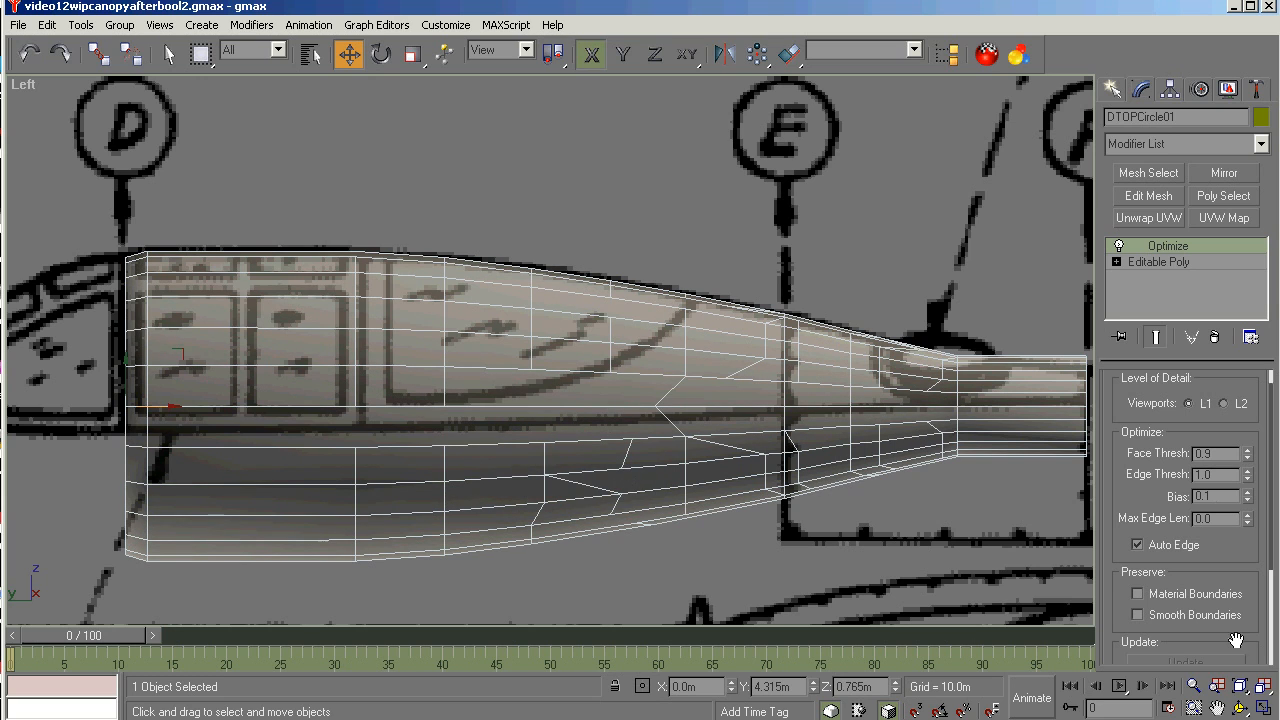
Inspect the optimized canopy from an angled view, check its before/after vertex and face counts, and return to the Left view.
{"action": "left_click", "coordinate": [1240, 707]}
{"action": "left_click_drag", "start_coordinate": [523, 473], "coordinate": [659, 445]}
{"action": "key", "text": "k"}
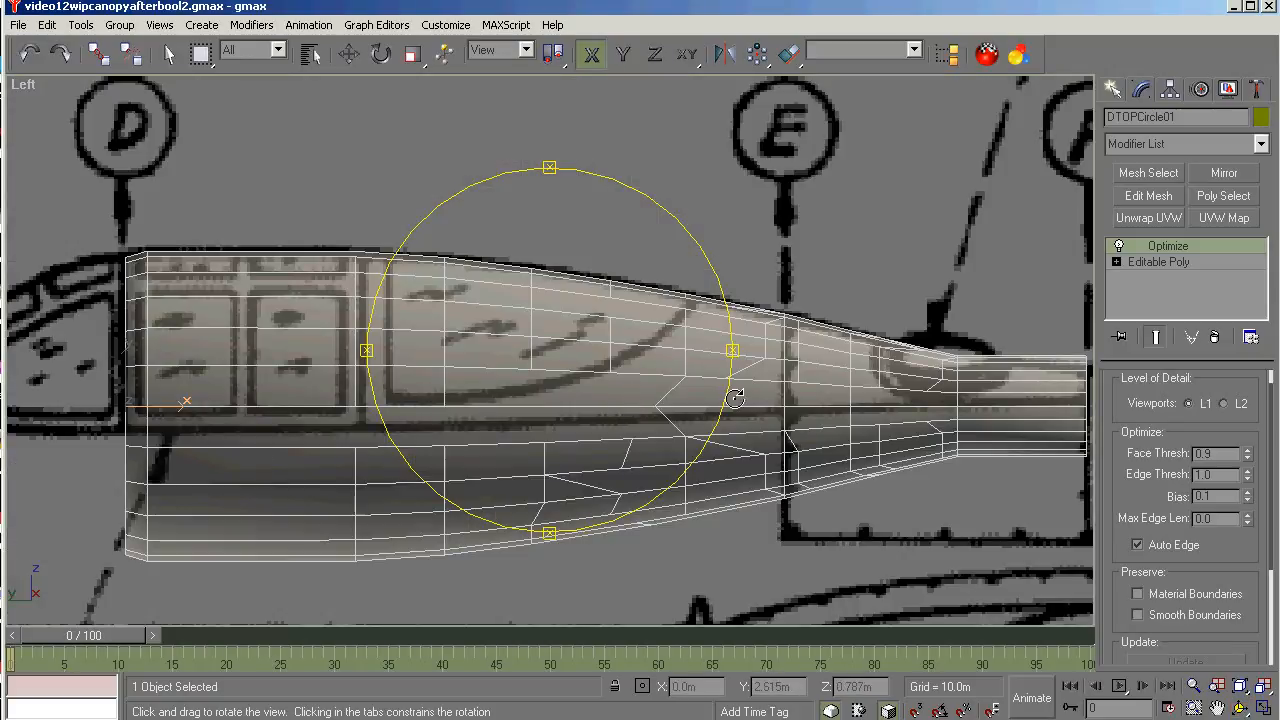
{"action": "mouse_move", "coordinate": [615, 413]}
{"action": "left_mouse_down"}
{"action": "mouse_move", "coordinate": [765, 418]}
{"action": "mouse_move", "coordinate": [606, 434]}
{"action": "mouse_move", "coordinate": [771, 429]}
{"action": "mouse_move", "coordinate": [554, 449]}
{"action": "mouse_move", "coordinate": [452, 352]}
{"action": "mouse_move", "coordinate": [437, 447]}
{"action": "mouse_move", "coordinate": [450, 450]}
{"action": "mouse_move", "coordinate": [446, 429]}
{"action": "mouse_move", "coordinate": [565, 432]}
{"action": "mouse_move", "coordinate": [451, 449]}
{"action": "left_mouse_up"}
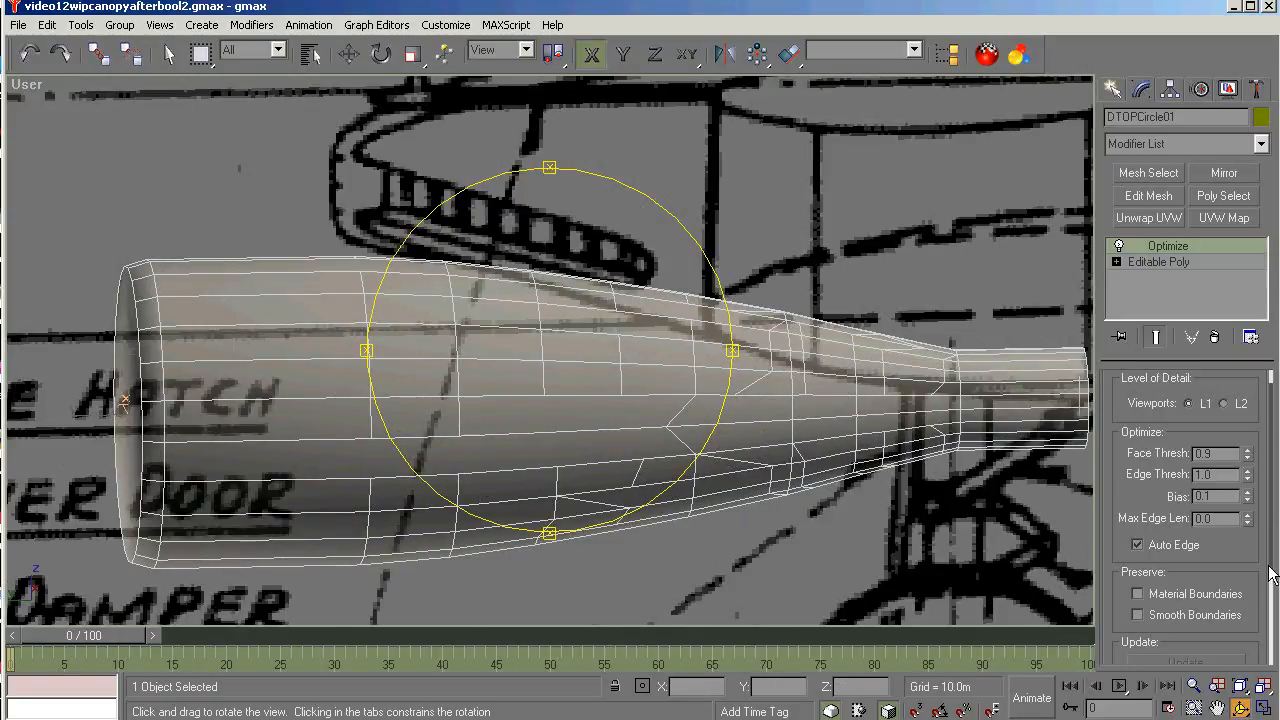
{"action": "left_click_drag", "start_coordinate": [1269, 567], "coordinate": [1270, 668]}
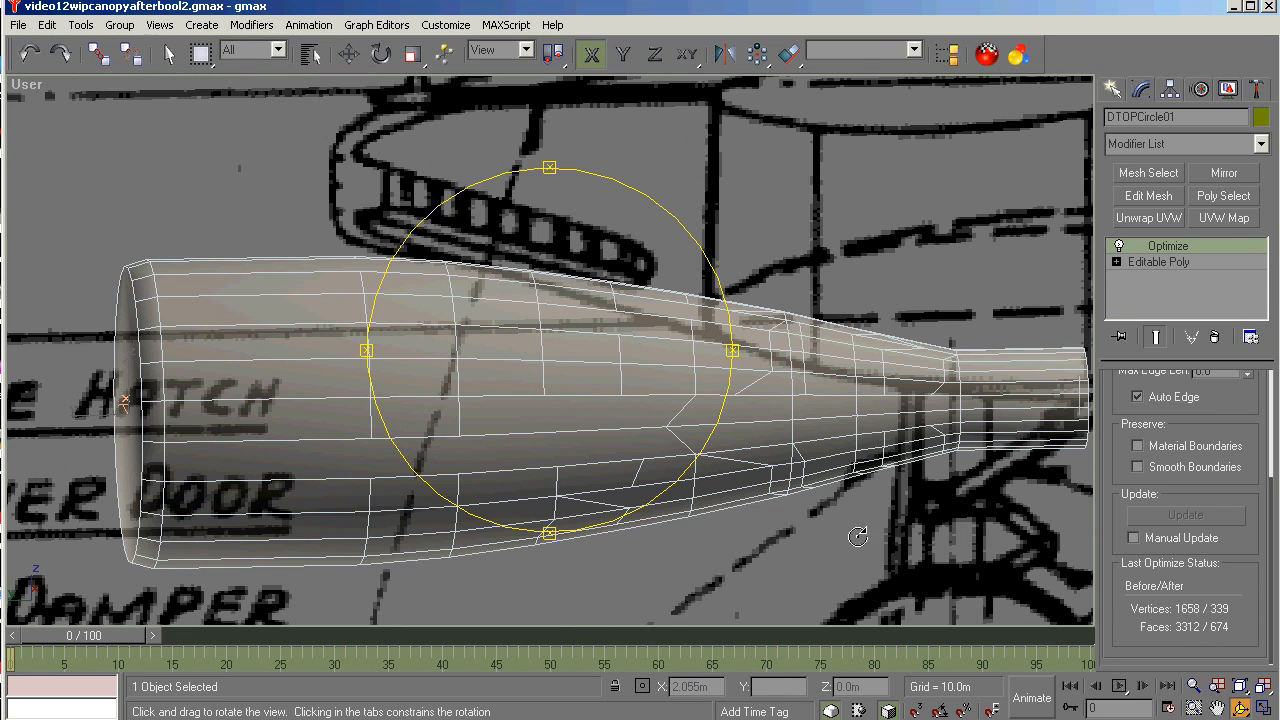
{"action": "left_click_drag", "start_coordinate": [563, 374], "coordinate": [586, 394]}
{"action": "key", "text": "l"}
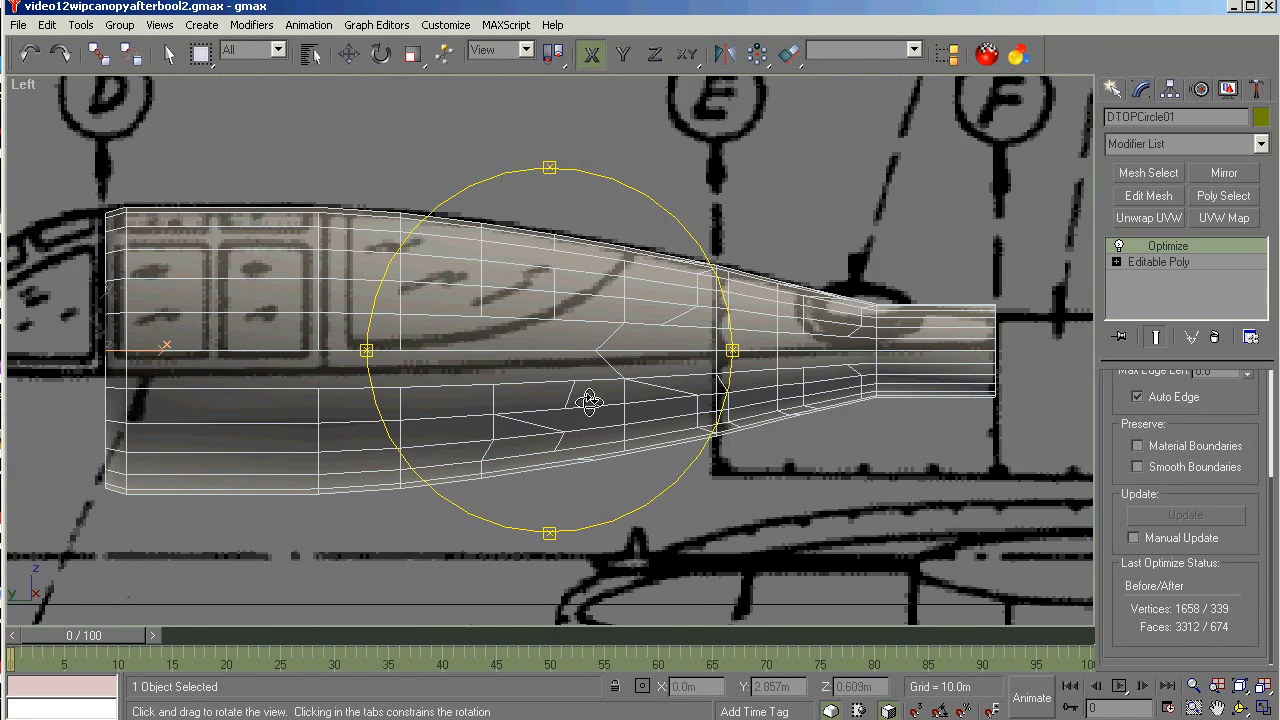